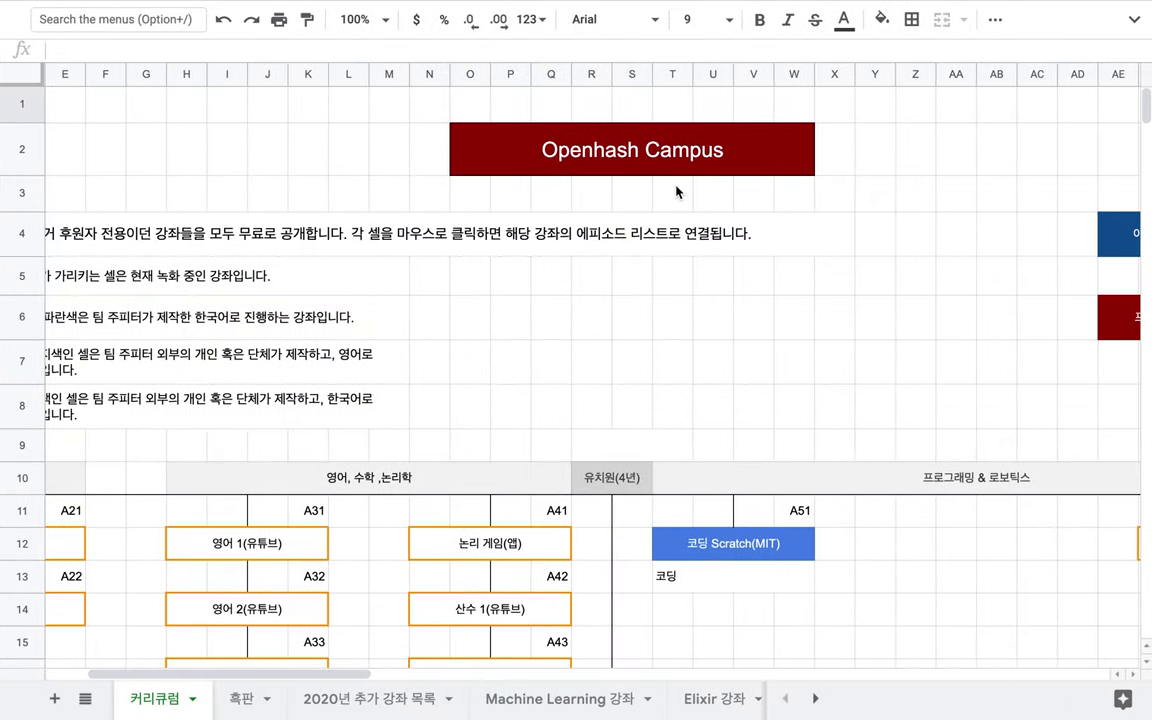
Look through the 커리큘럼 course map from the top to the 중등 2 section
scroll(599, 285, down, 8)
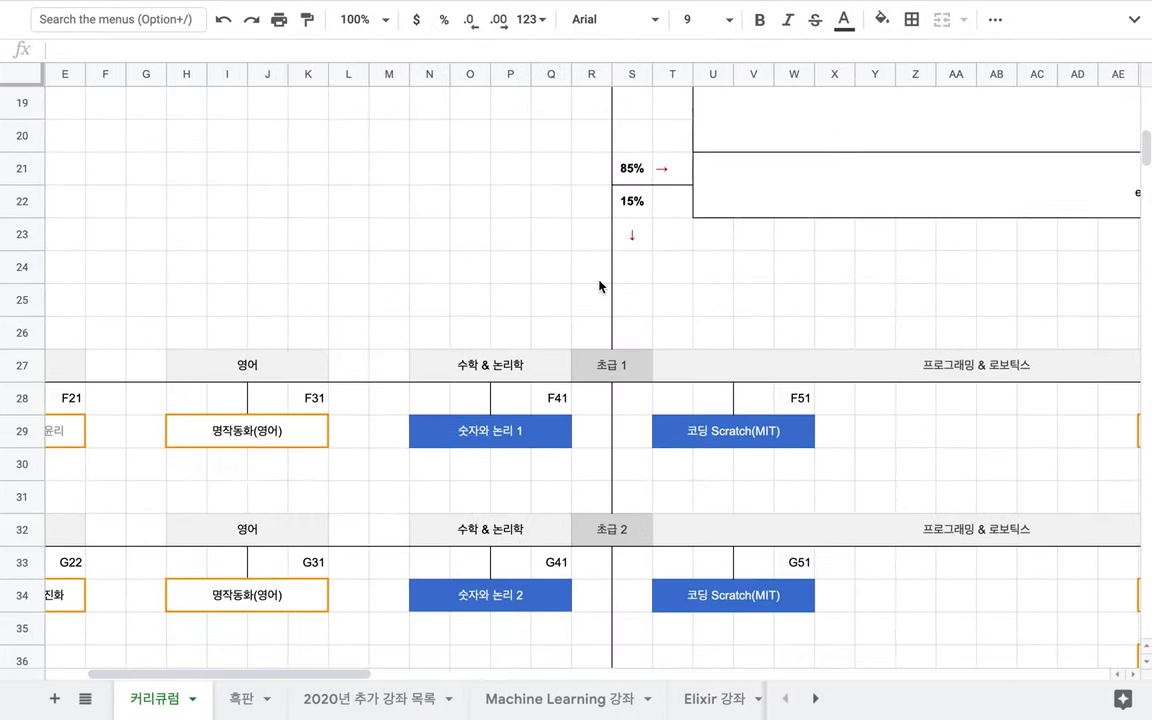
scroll(599, 285, down, 13)
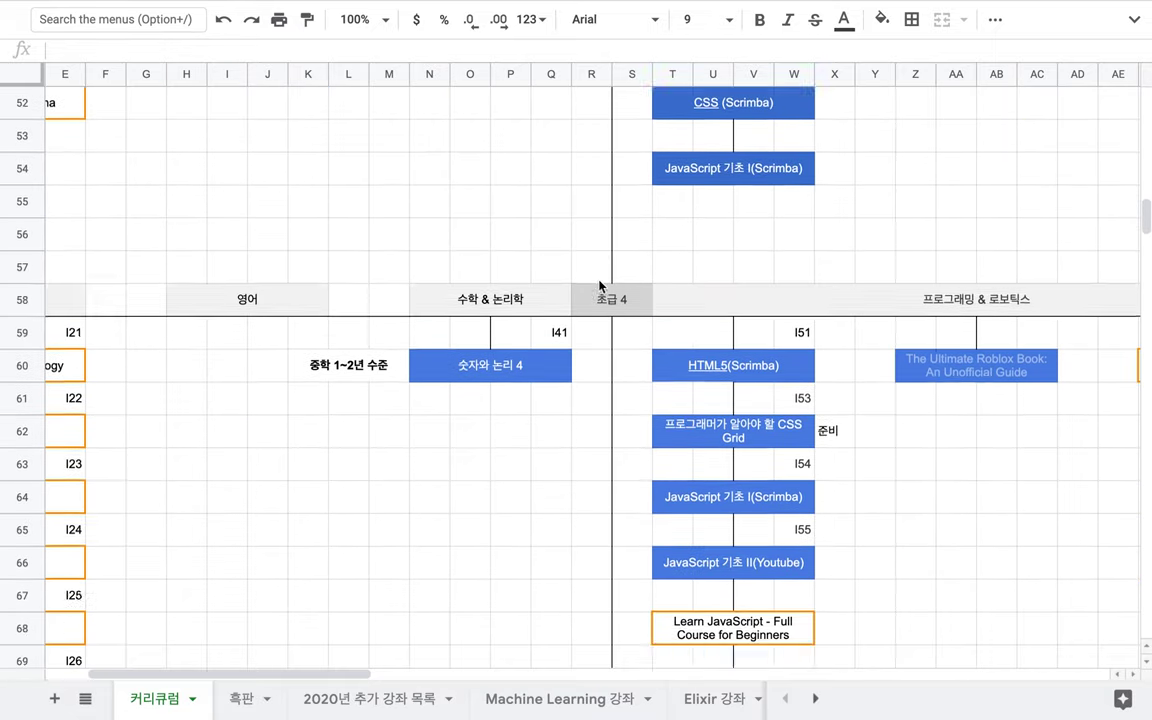
scroll(599, 285, down, 7)
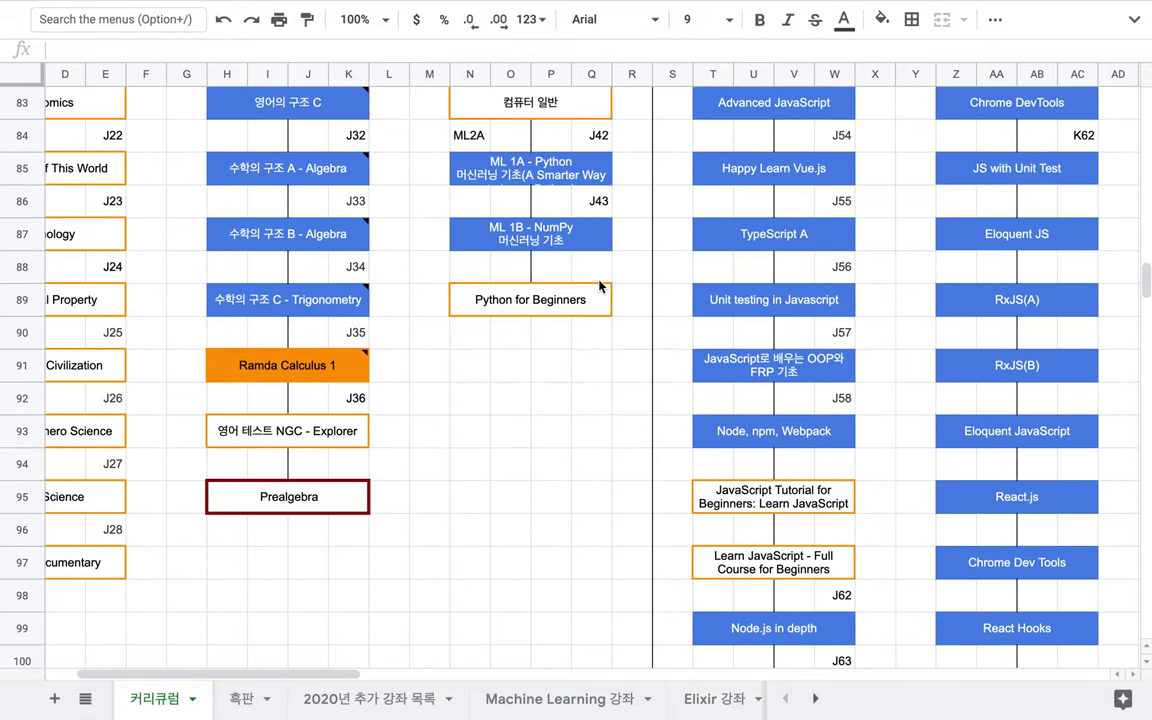
scroll(599, 285, right, 5)
scroll(599, 285, down, 2)
scroll(599, 285, down, 6)
scroll(599, 285, left, 1)
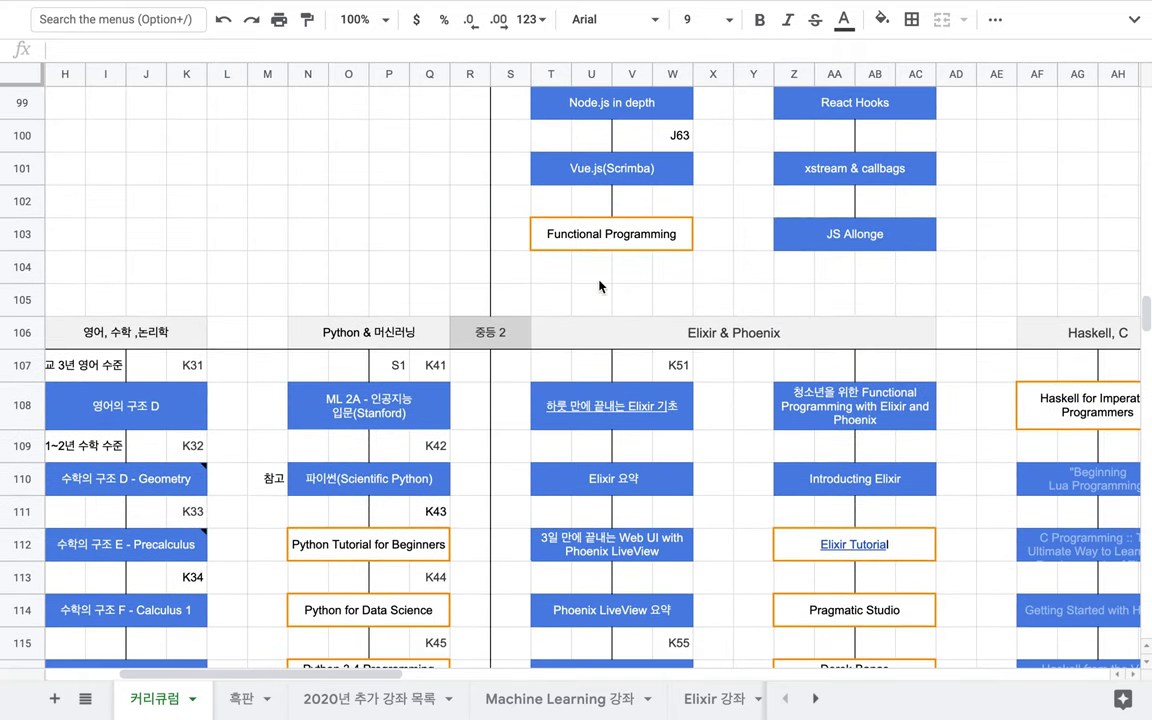
scroll(599, 286, right, 2)
scroll(599, 286, down, 1)
scroll(600, 286, up, 1)
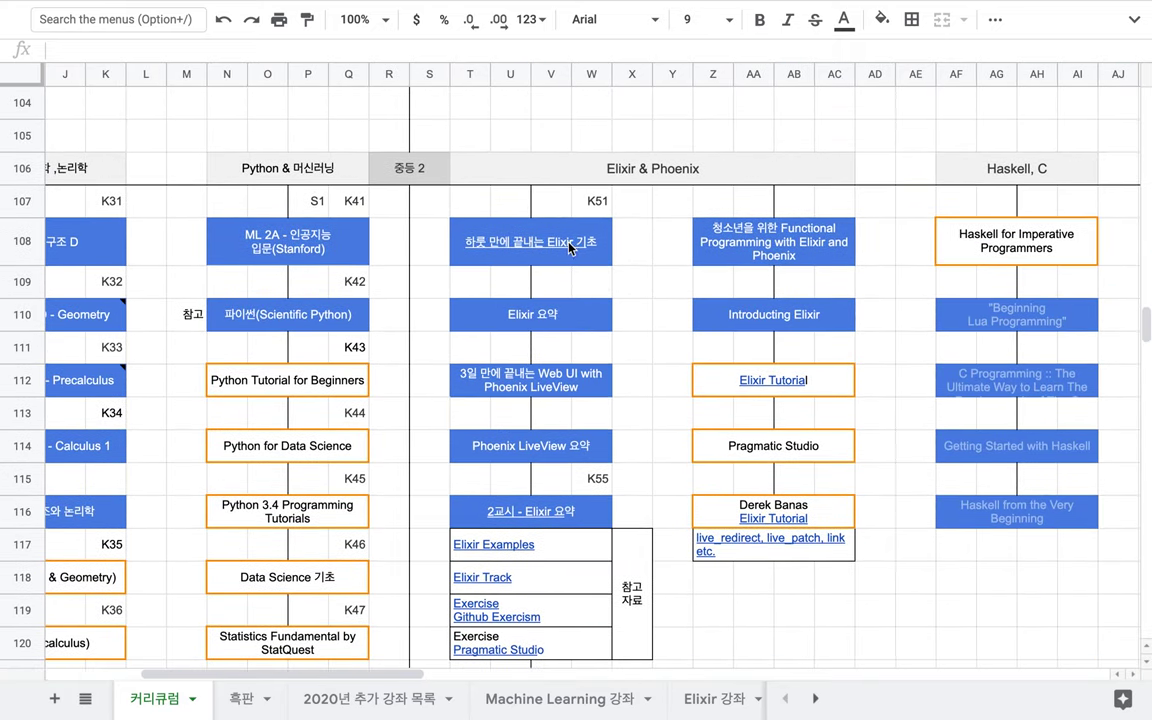
Examine the courses under Elixir & Phoenix and Haskell, C in the 중등 2 section
click(533, 237)
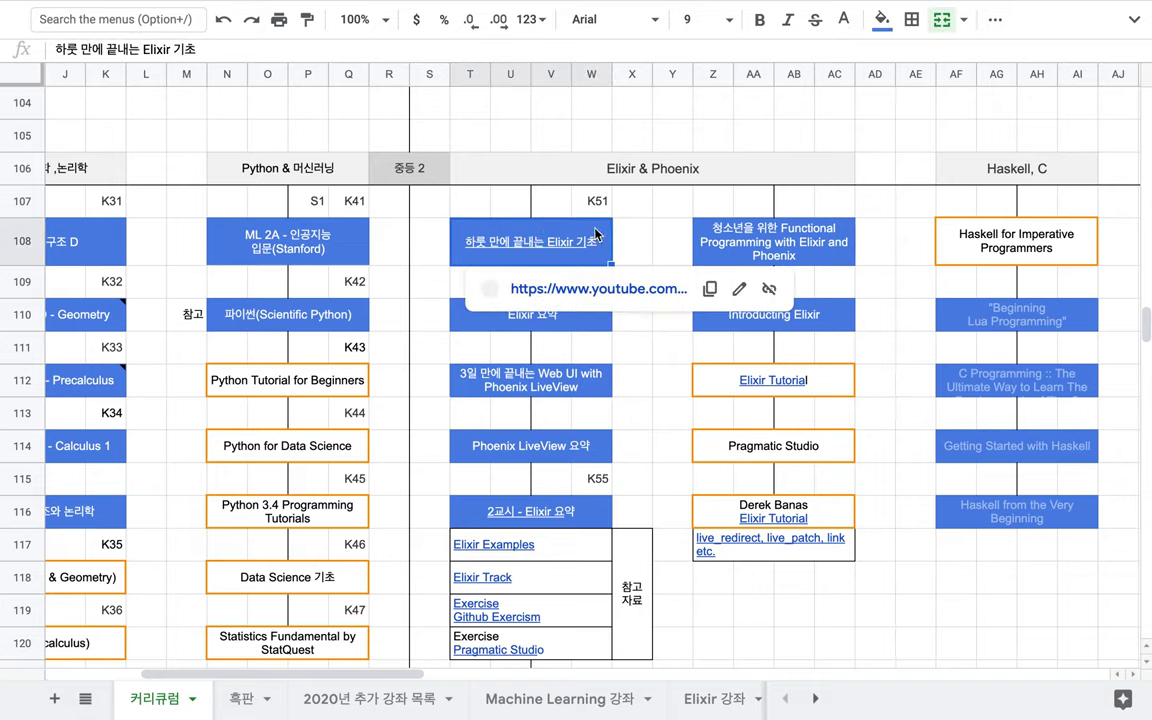
click(720, 235)
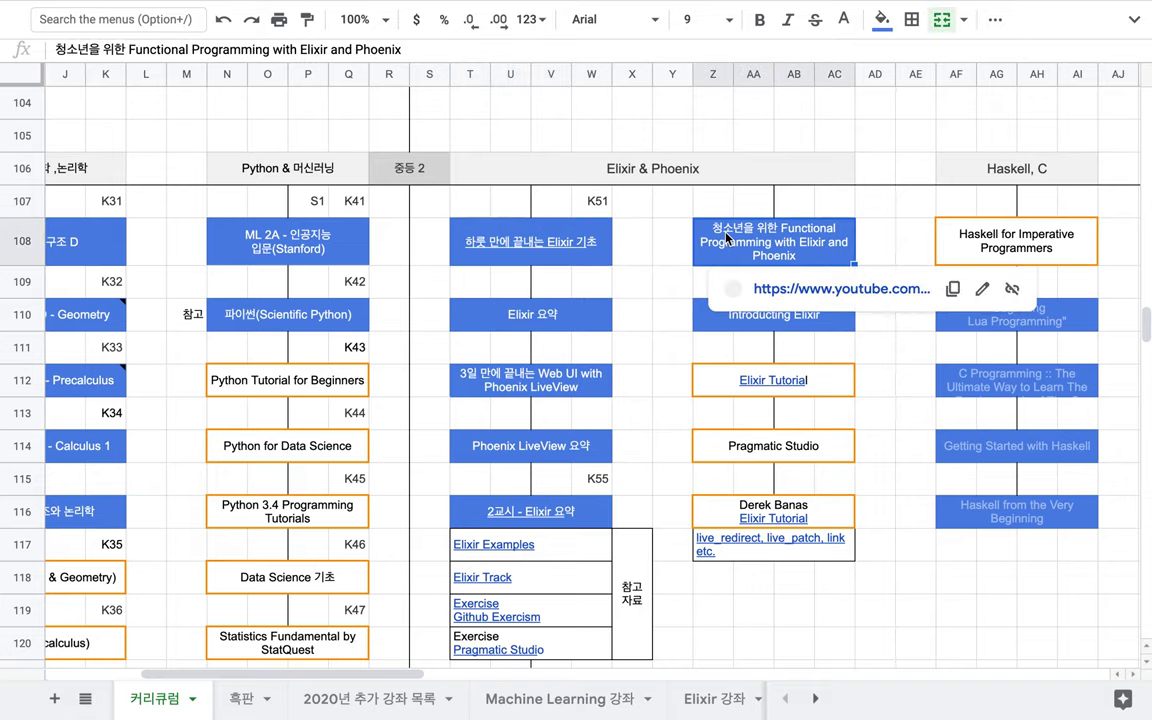
click(1008, 378)
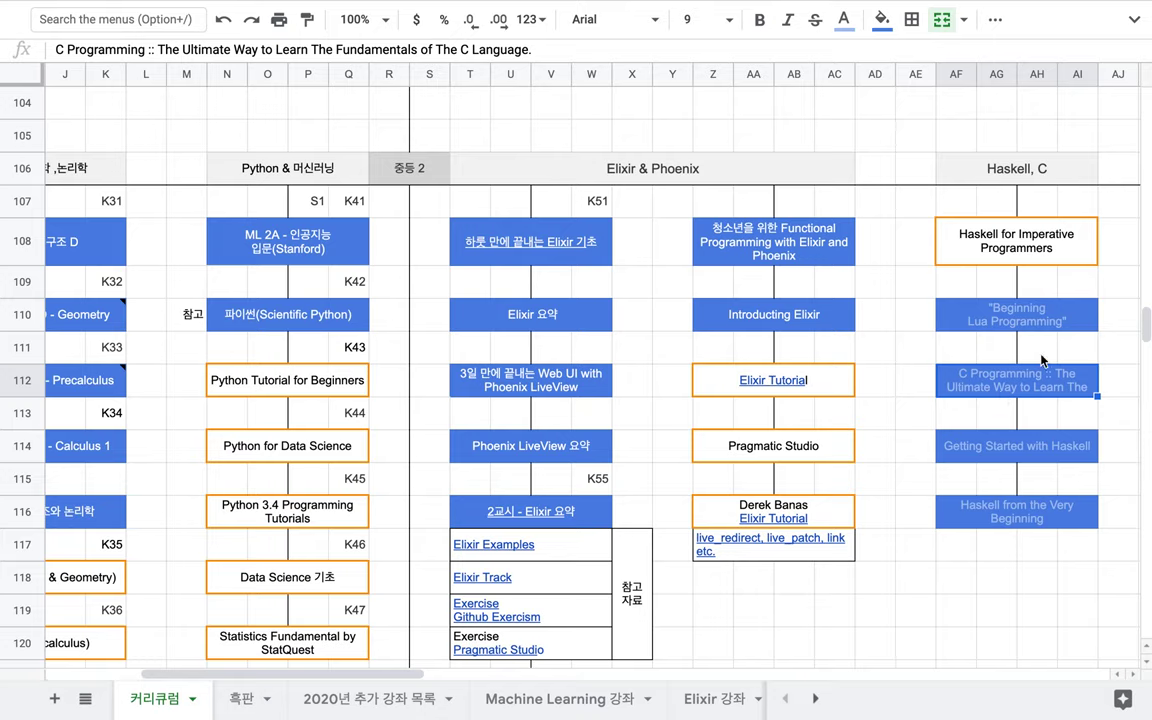
click(1045, 318)
click(1030, 445)
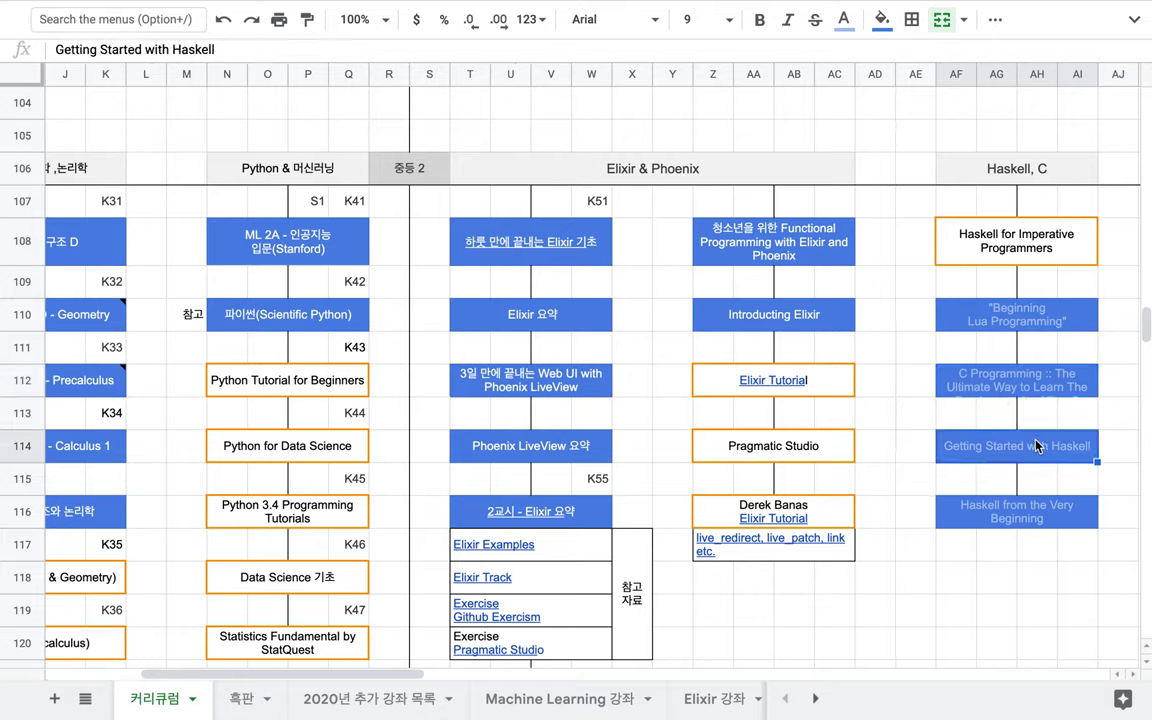
click(922, 316)
drag(925, 325, 965, 505)
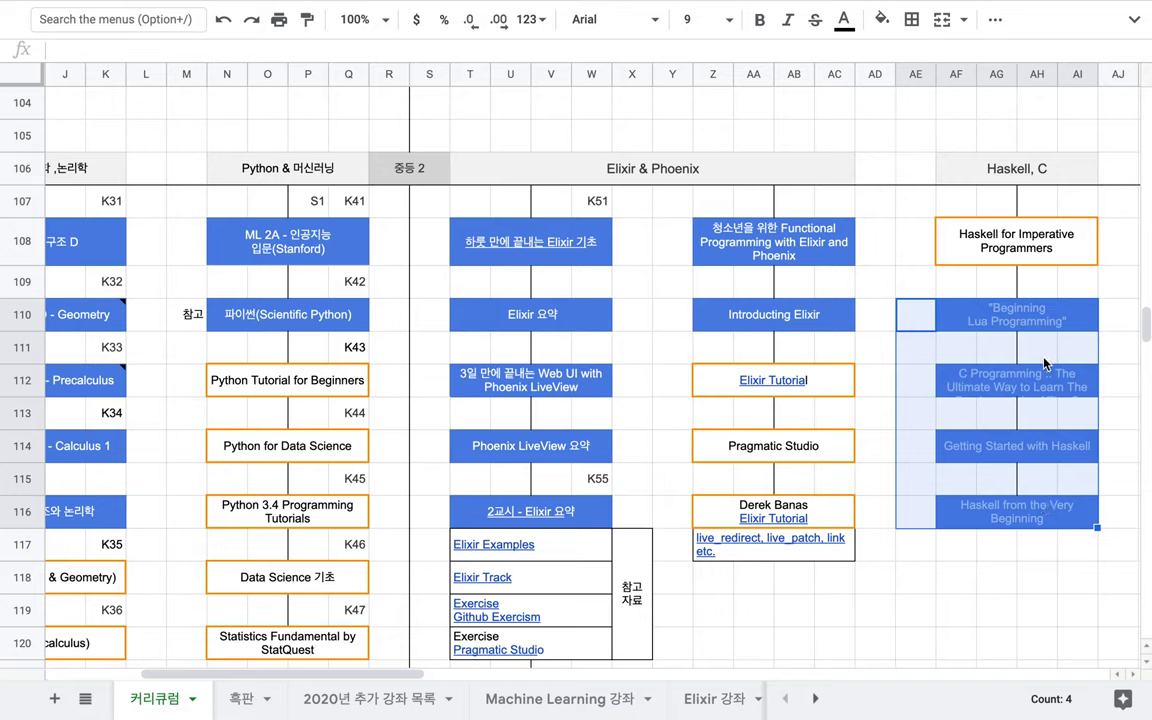
drag(432, 250, 632, 490)
Examine the greyed-out Haskell, Gleam, Lua and Python & 머신러닝 courses in the 중등 3 section
scroll(632, 492, down, 8)
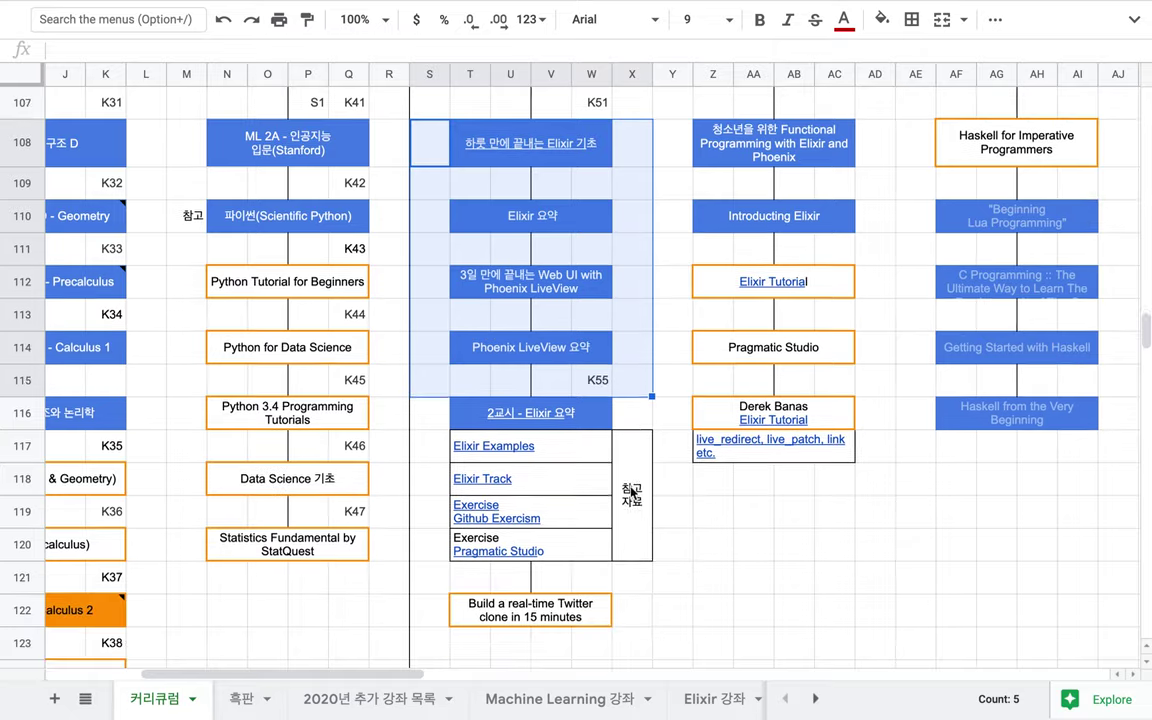
scroll(632, 492, down, 1)
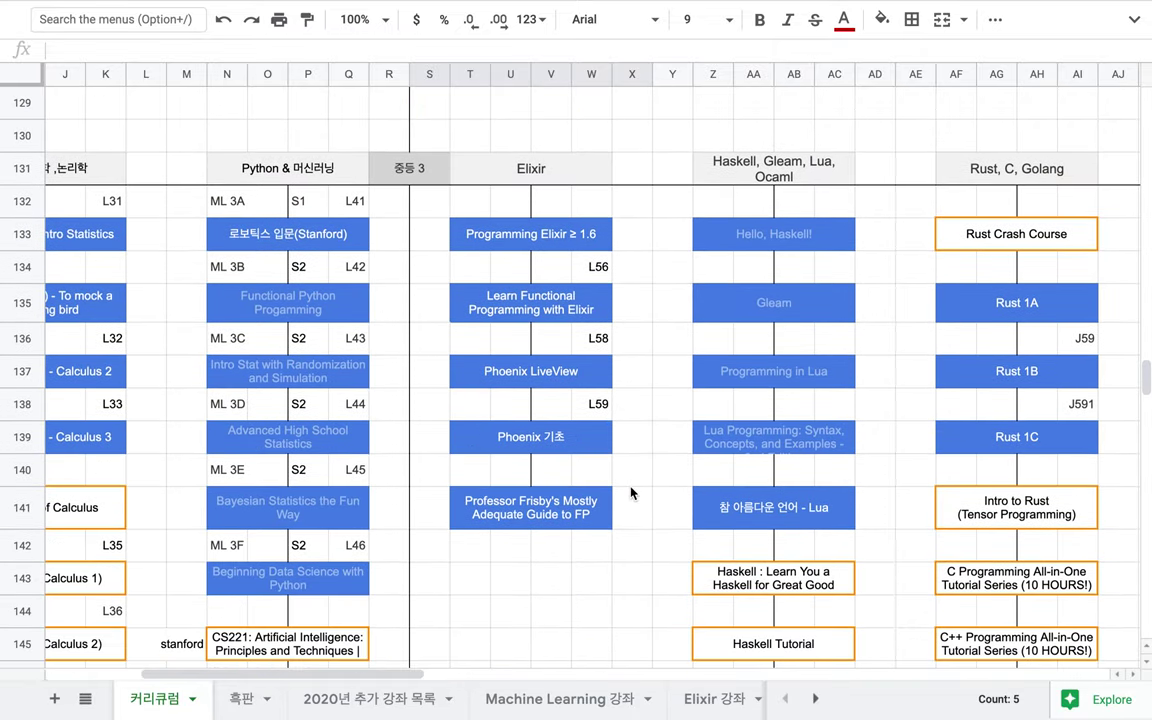
drag(665, 236, 848, 466)
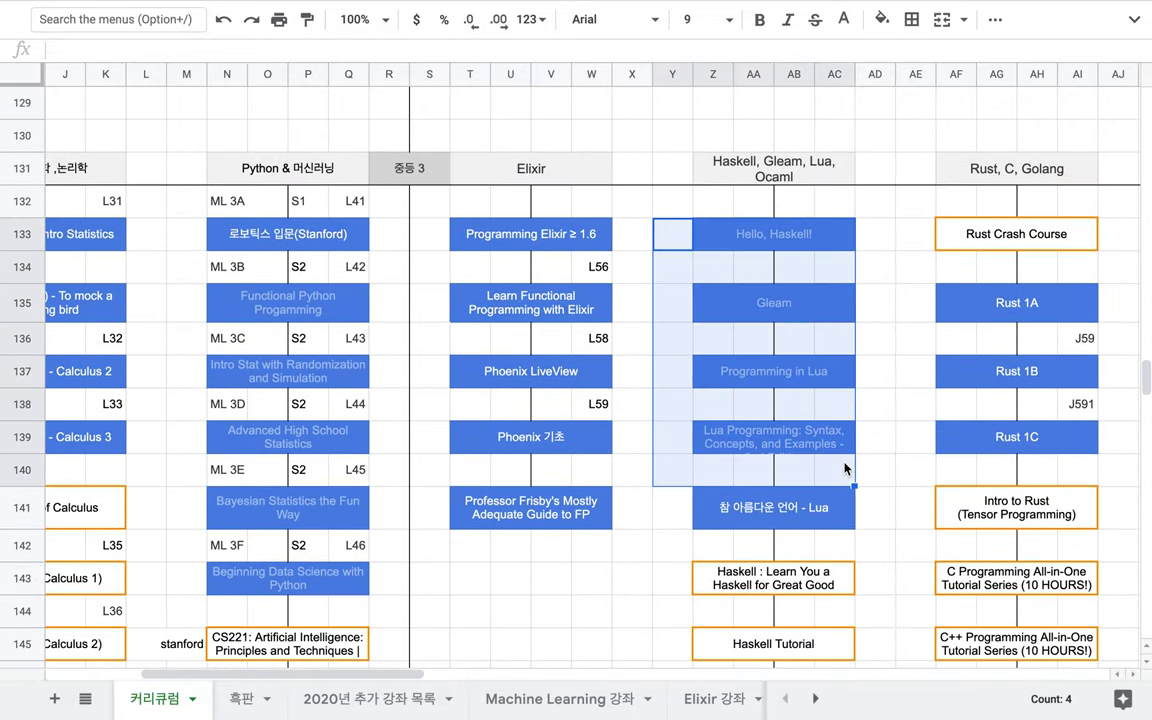
drag(186, 267, 321, 527)
Switch to the traffic sheet with the 2021-01-01 plan and select the Machine Learning course list in row 3
key(ctrl+Left)
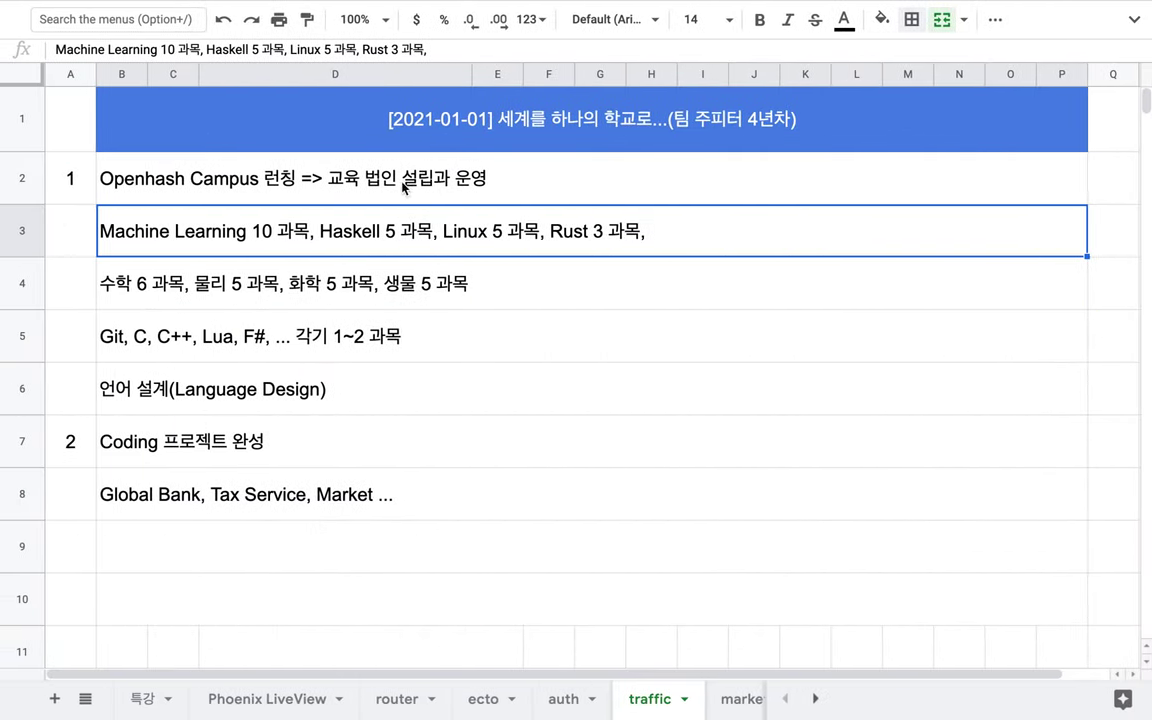
double_click(461, 125)
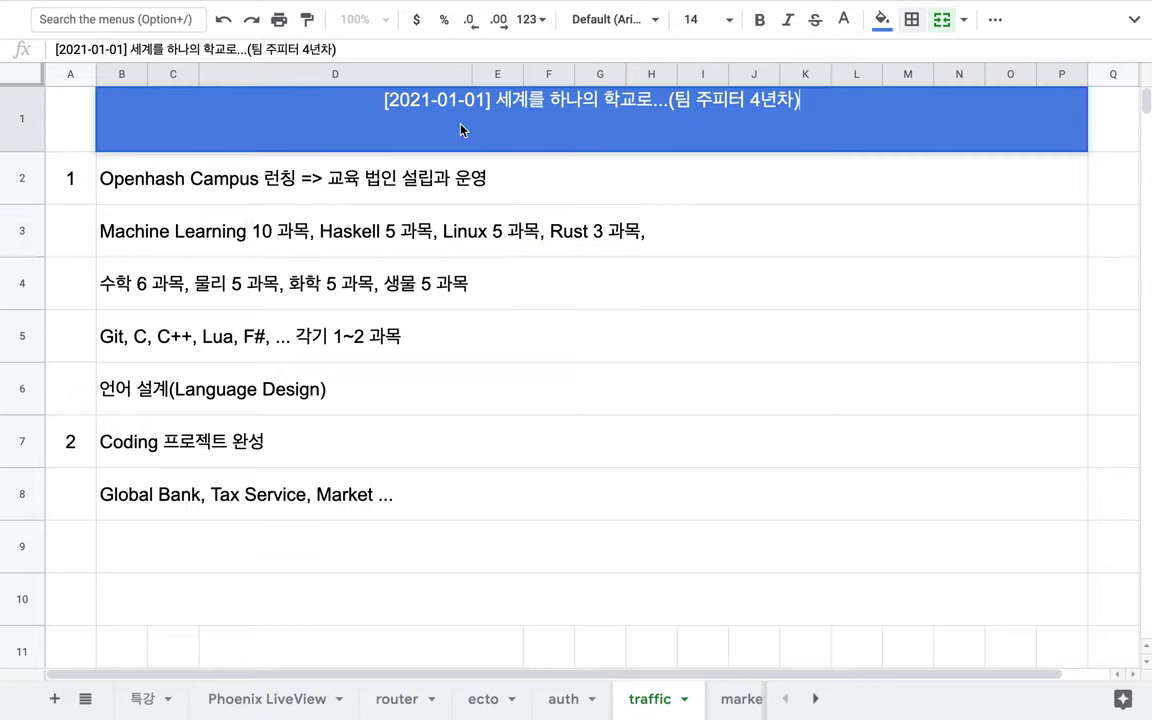
click(358, 229)
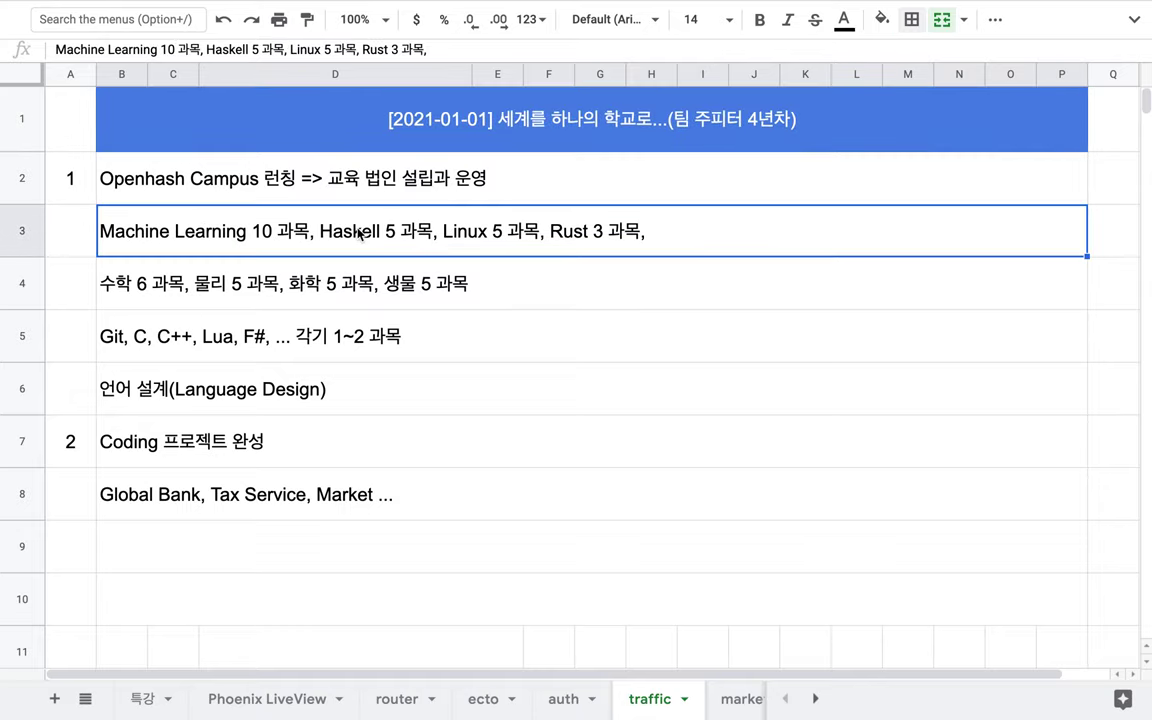
Try adding "추가" after "Machine Learning 10 과목" in the row 3 course list
double_click(254, 250)
drag(255, 218, 307, 225)
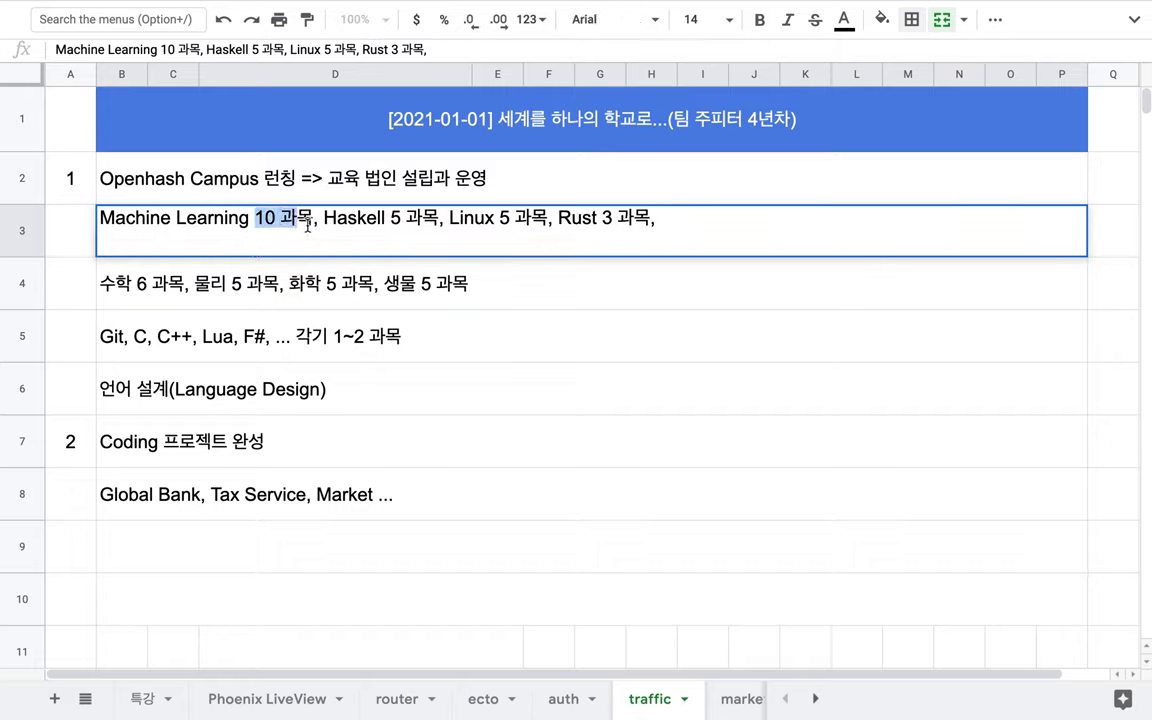
click(312, 222)
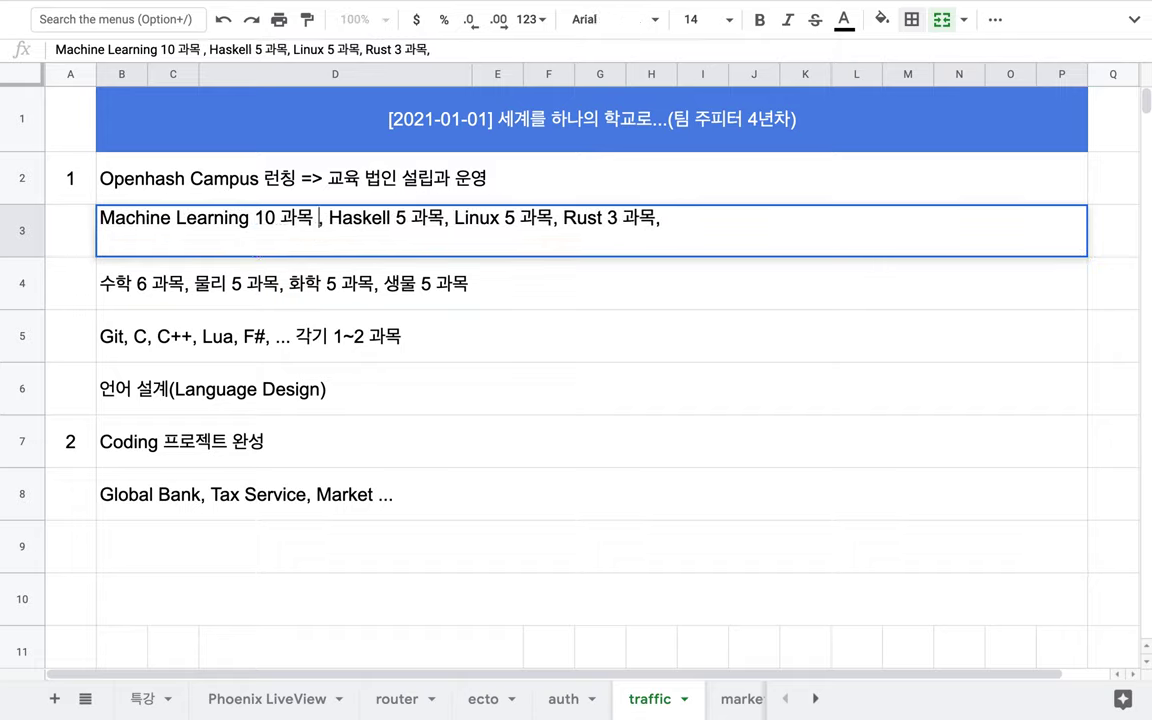
text(추가)
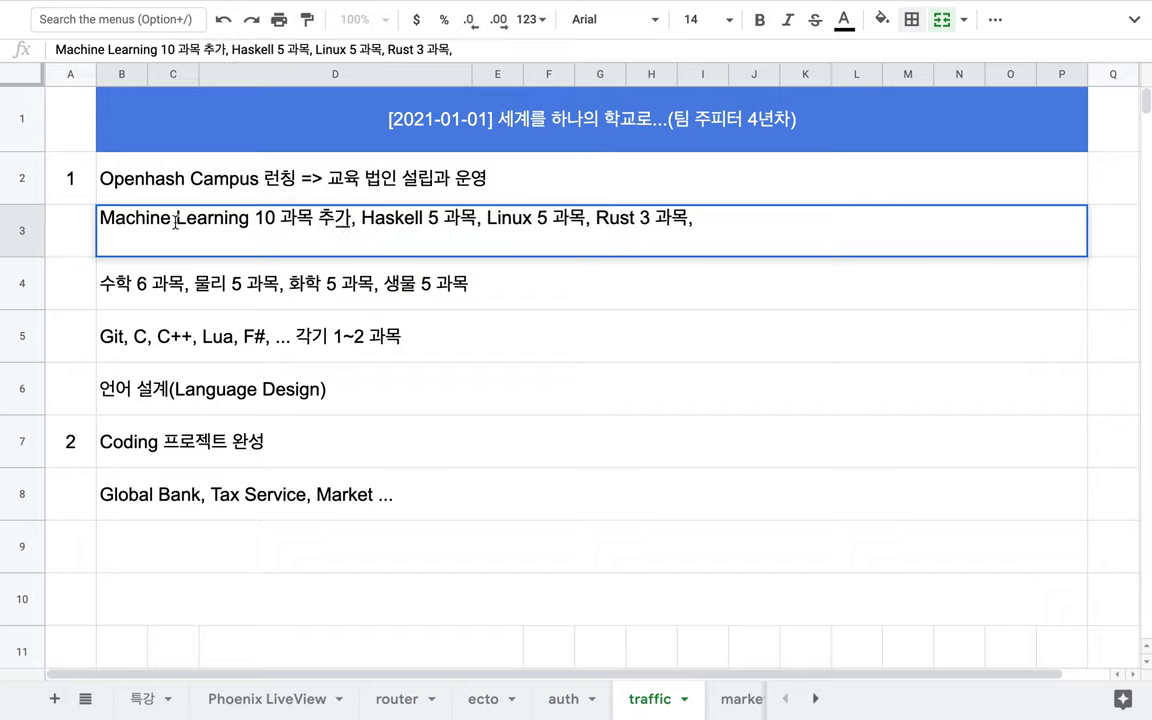
drag(100, 218, 477, 218)
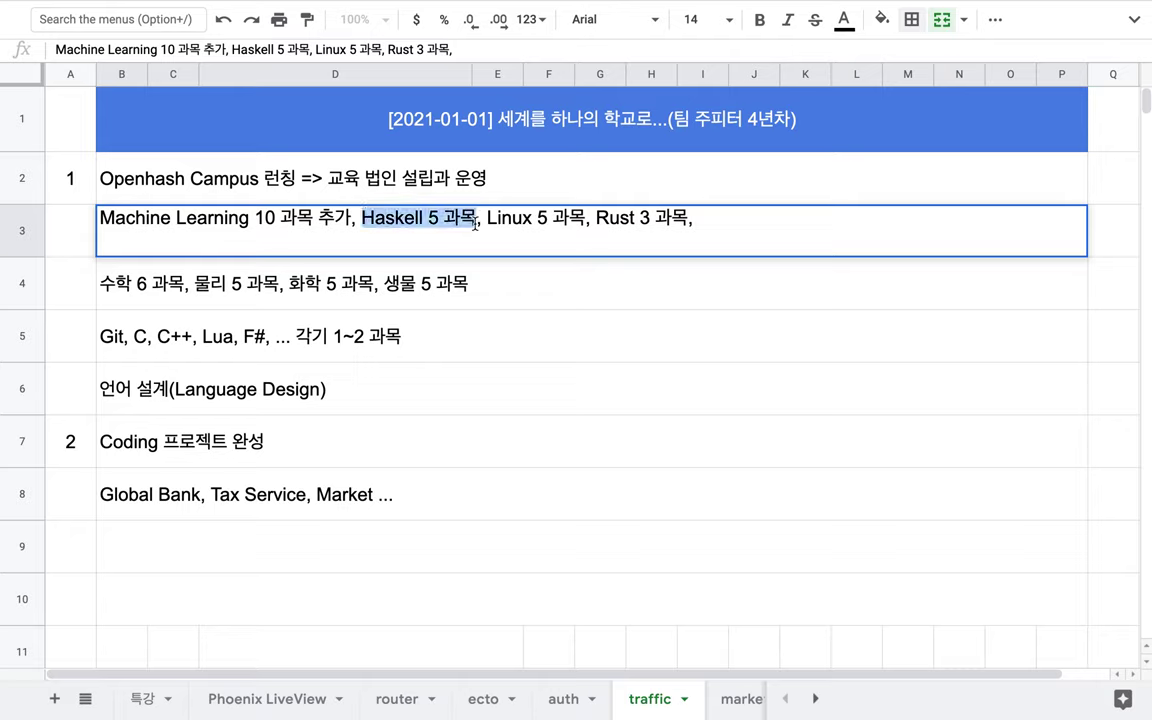
drag(487, 218, 530, 218)
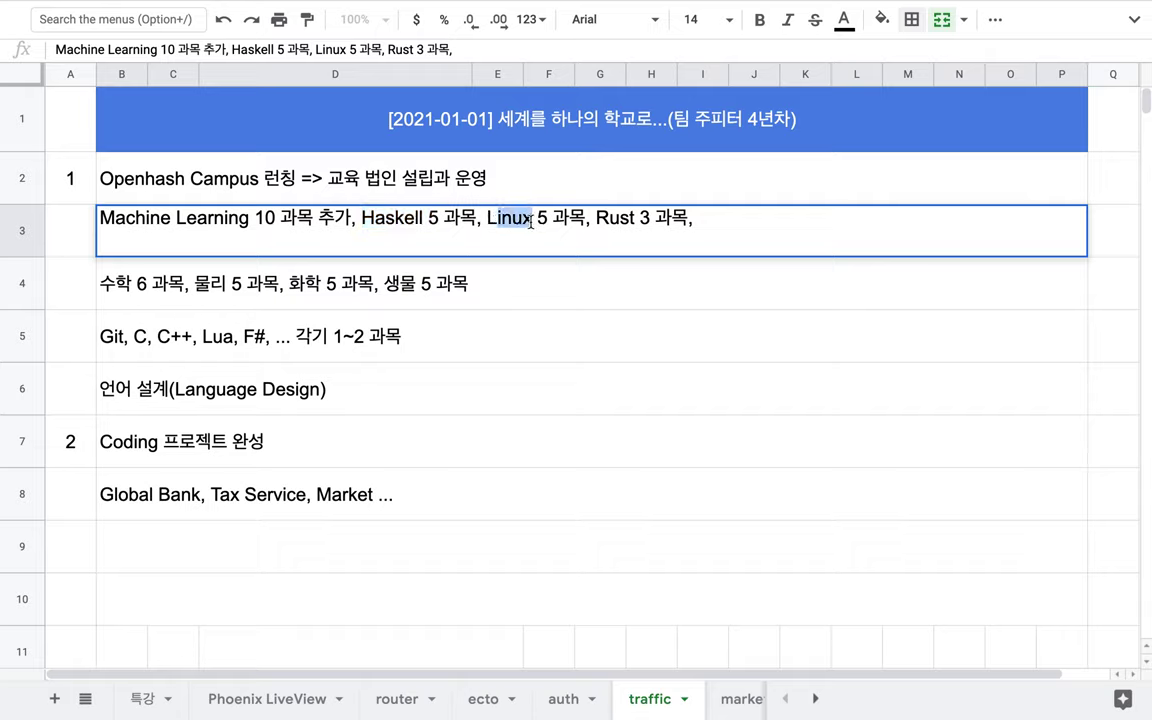
Remove "추가" after "10 과목" and put "추가 과정 =>" at the start of the row 3 text
drag(319, 218, 347, 218)
key(BackSpace)
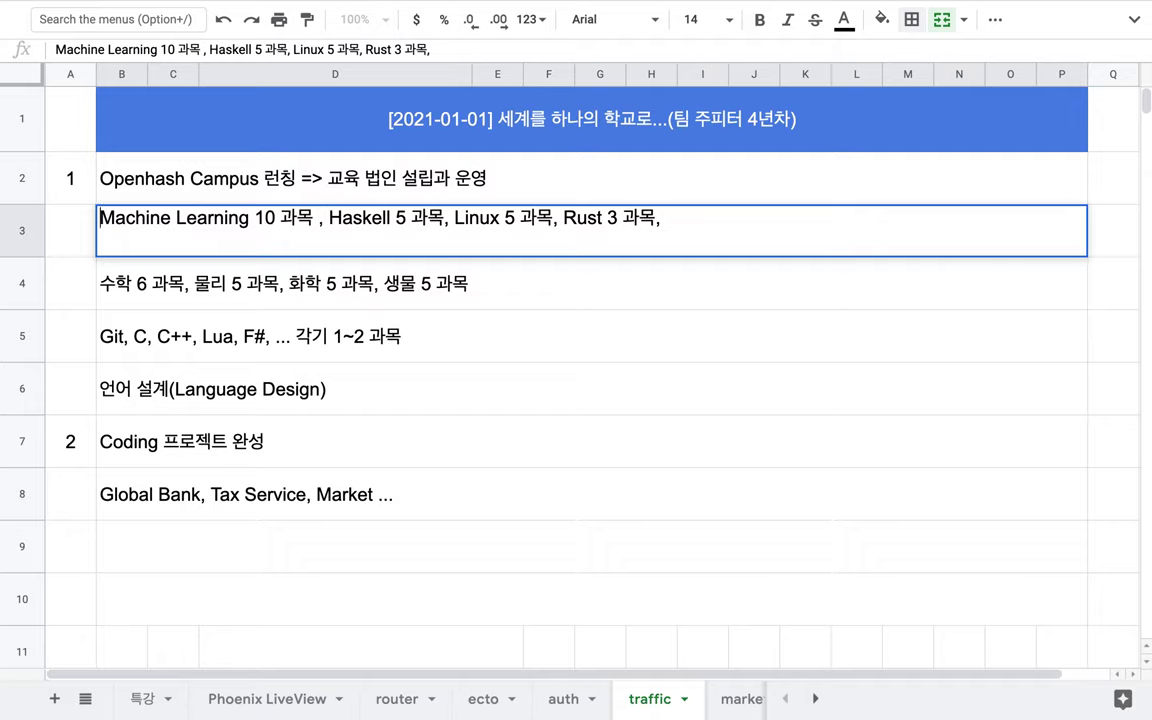
text(추가 과정 =>)
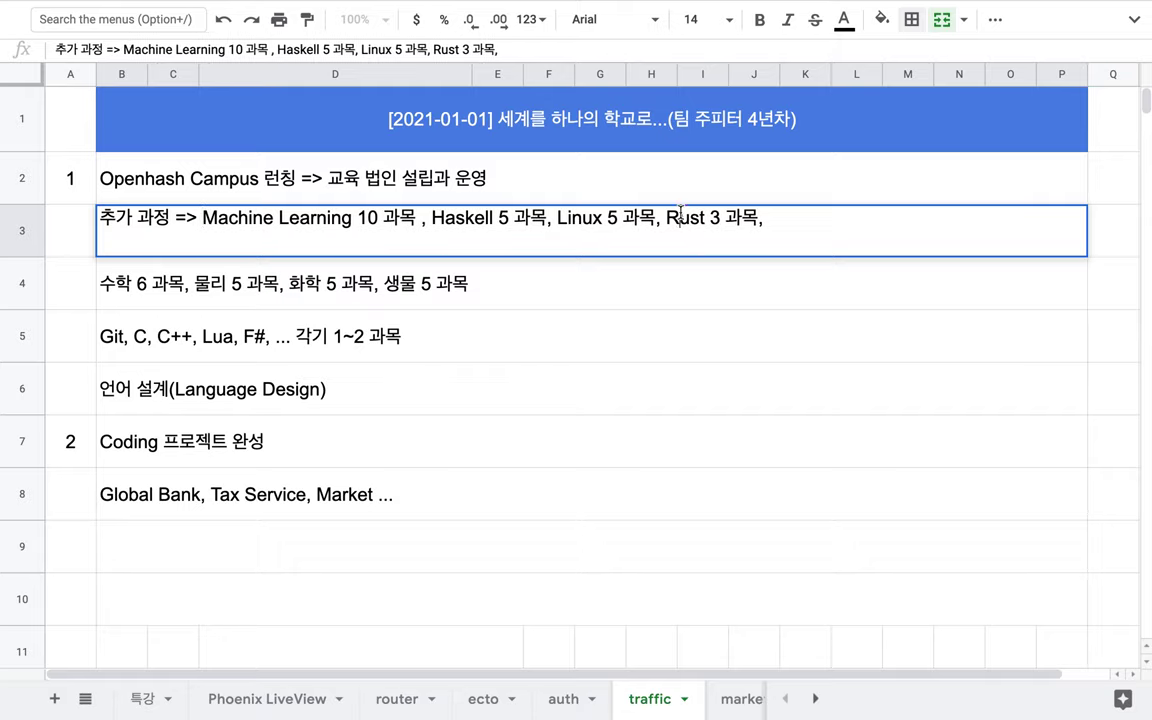
End the row 3 course list with "..." in place of the trailing comma after "Rust 3 과목"
click(773, 222)
text(...)
click(338, 263)
click(404, 222)
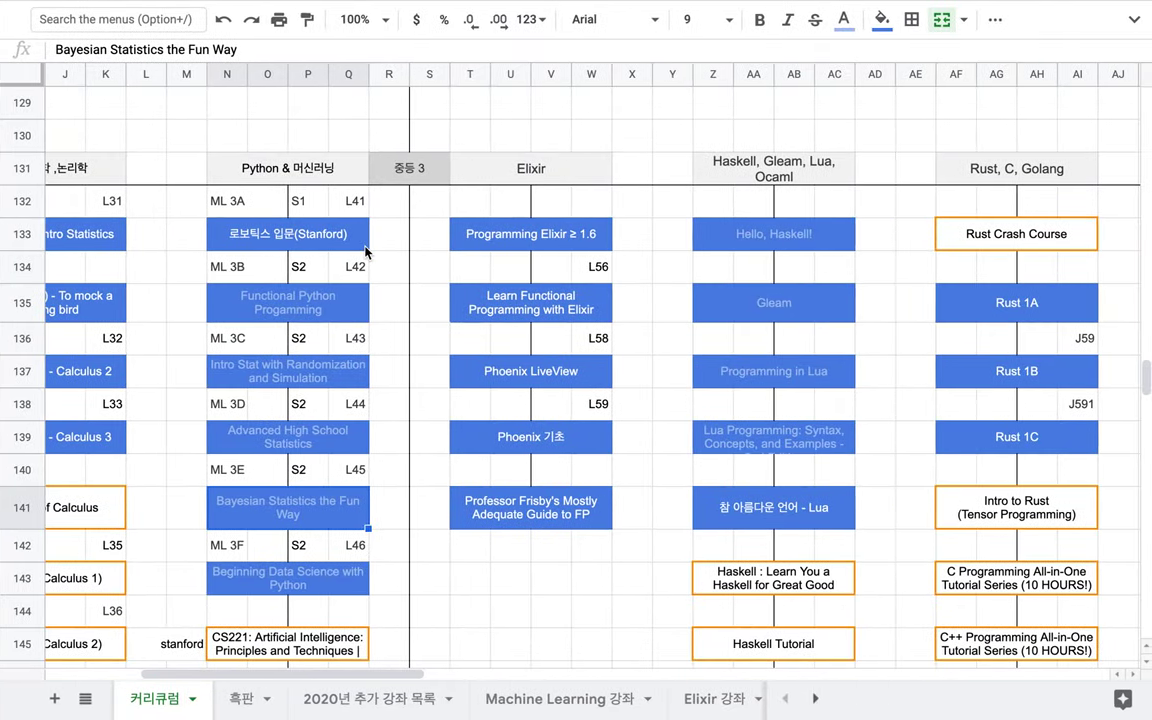
Examine the Python & 머신러닝 courses in the 중등 3 and 중등 4 sections of the curriculum sheet
mouse_move(324, 310)
click(316, 240)
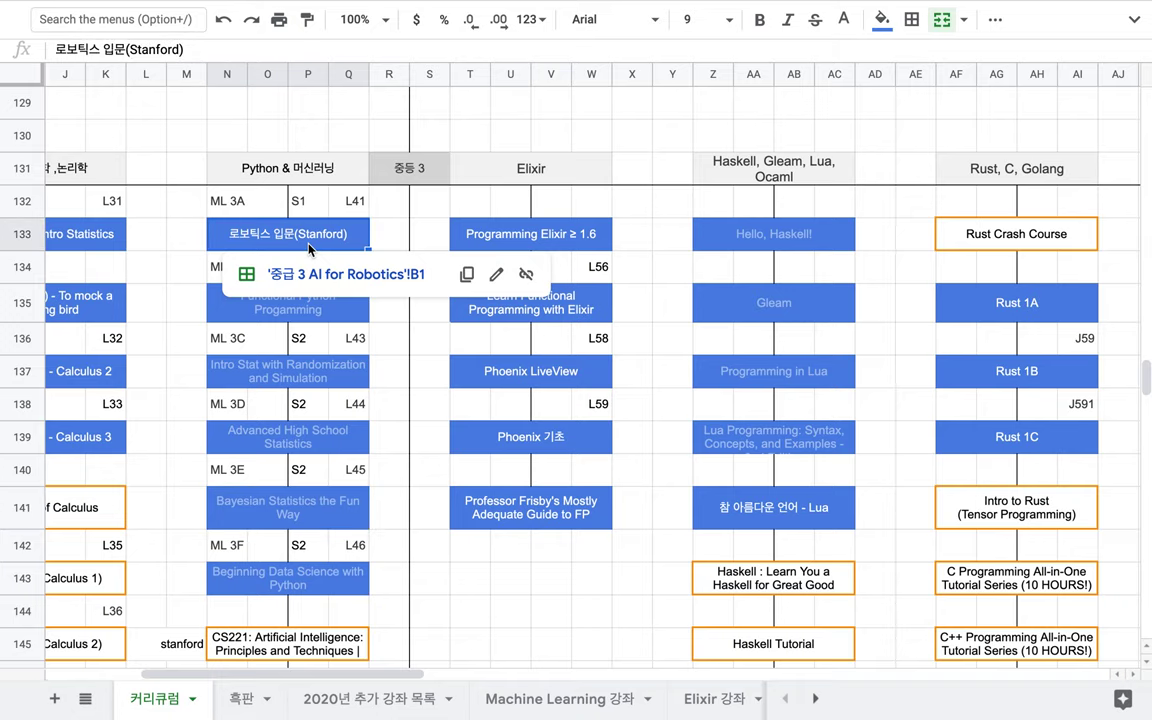
scroll(280, 438, down, 5)
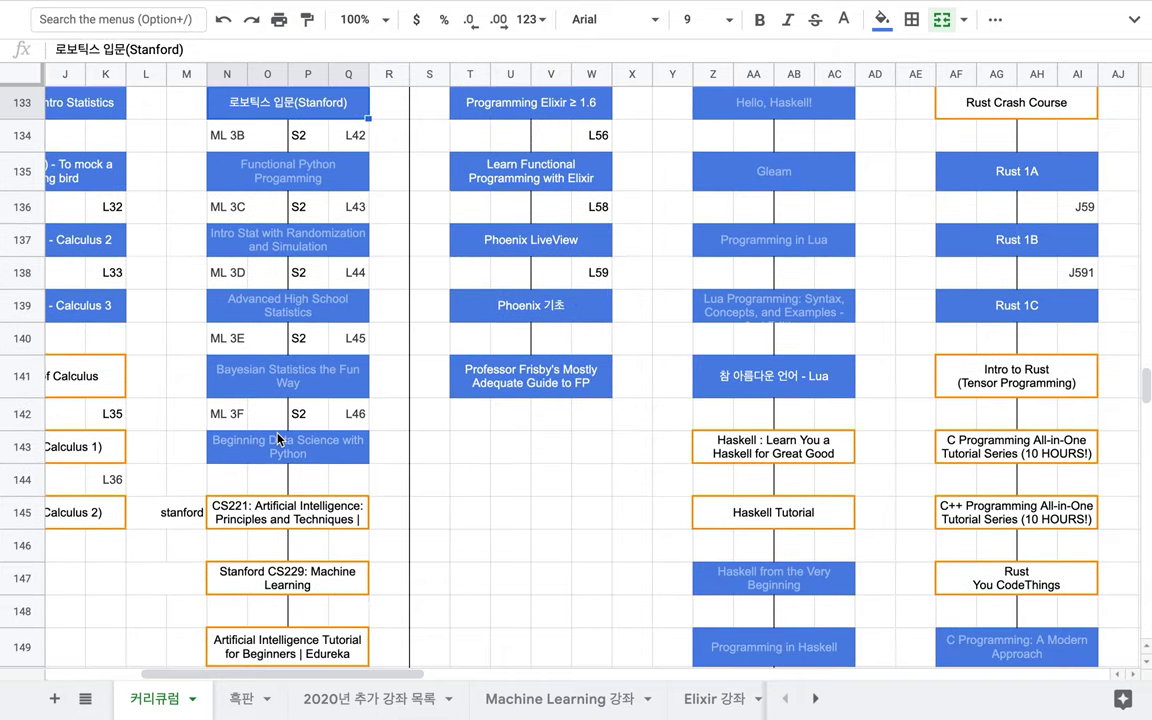
scroll(280, 438, down, 8)
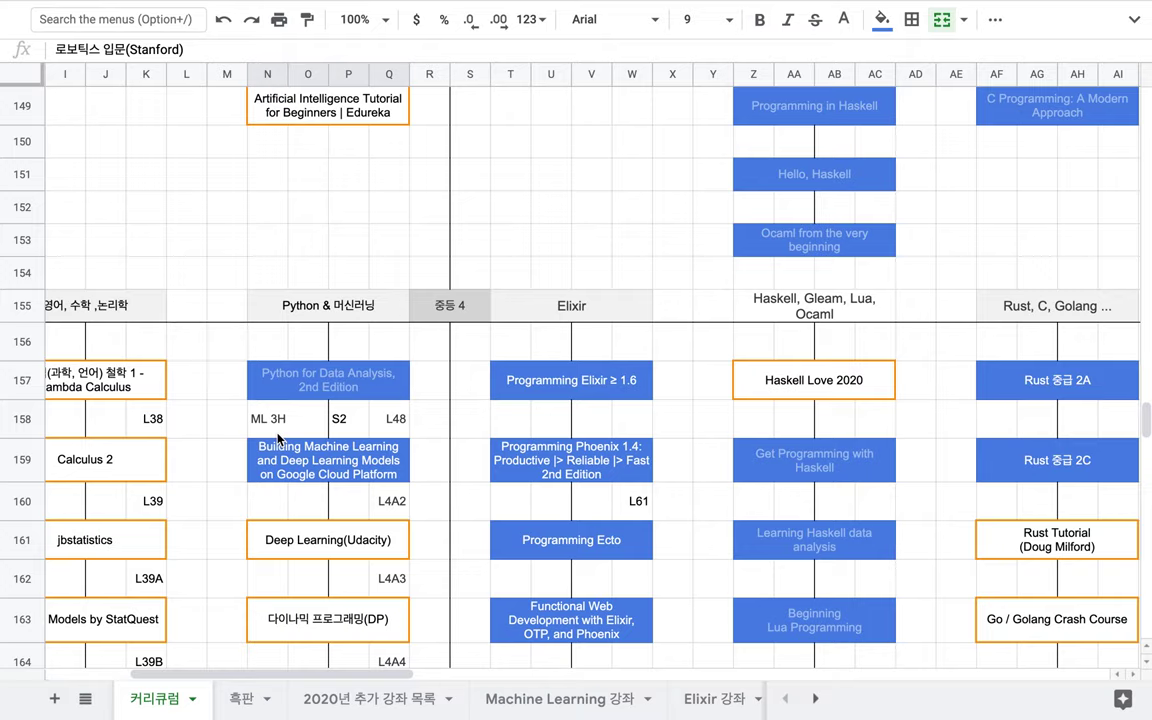
Return to the traffic sheet and set the Machine Learning course count in row 3 to 6 과목
key(ctrl+Left)
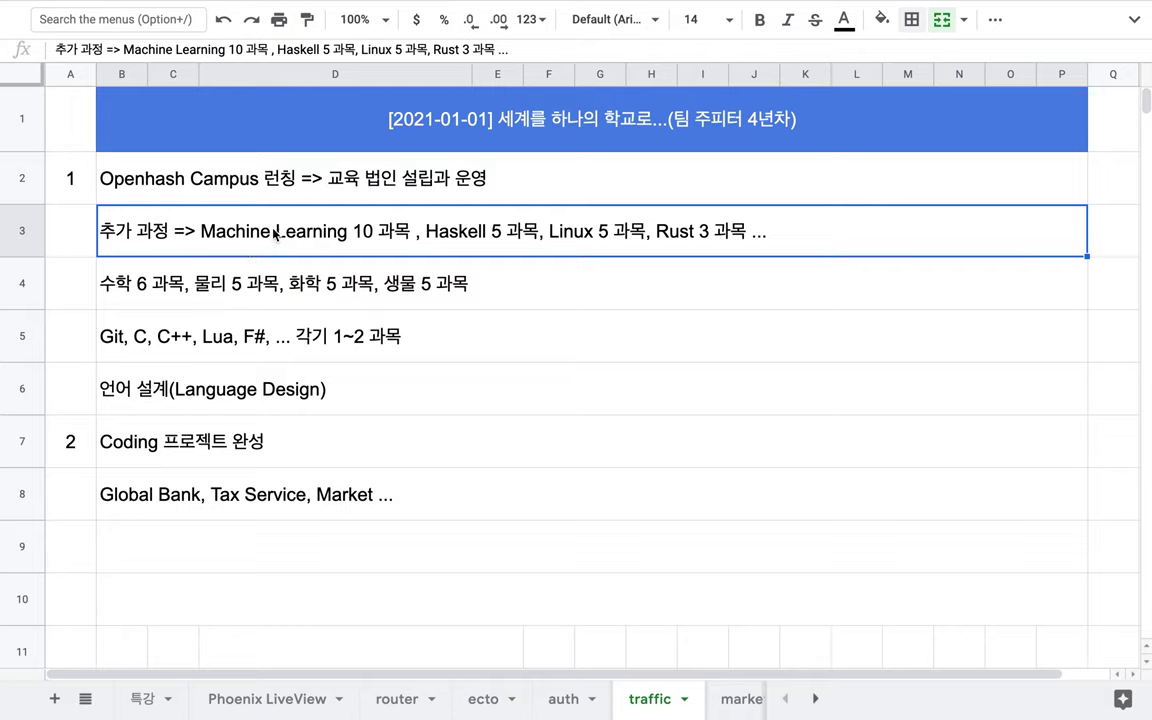
key(Return)
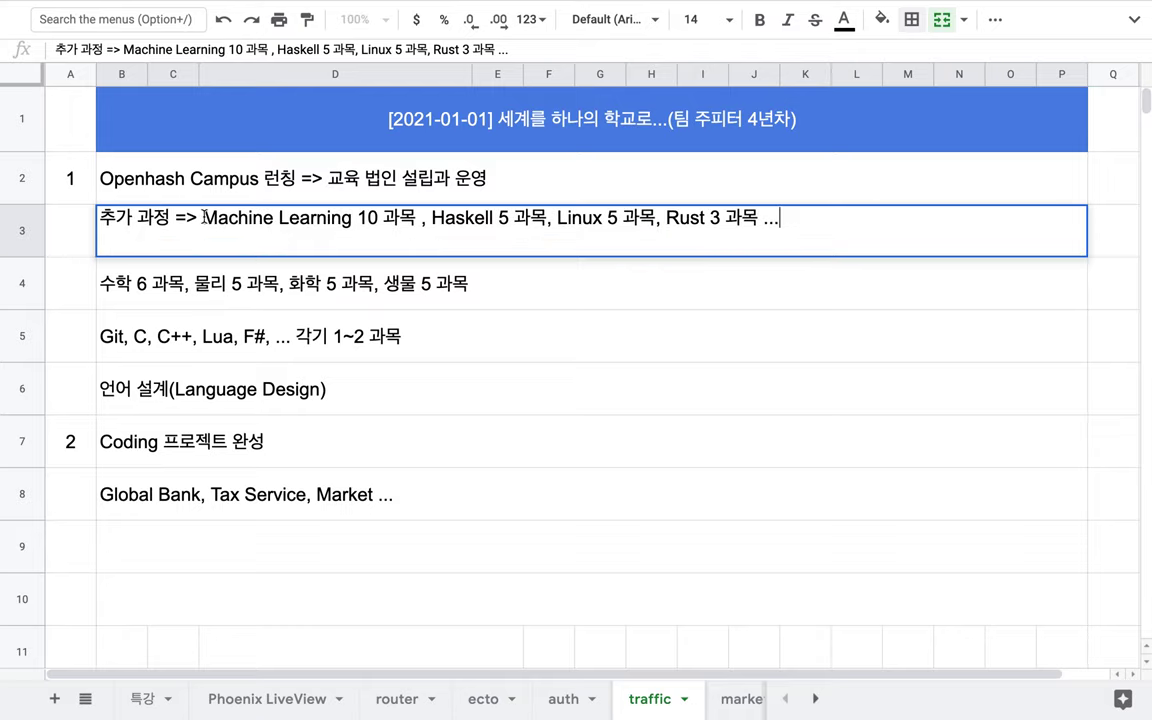
drag(201, 218, 377, 220)
click(377, 221)
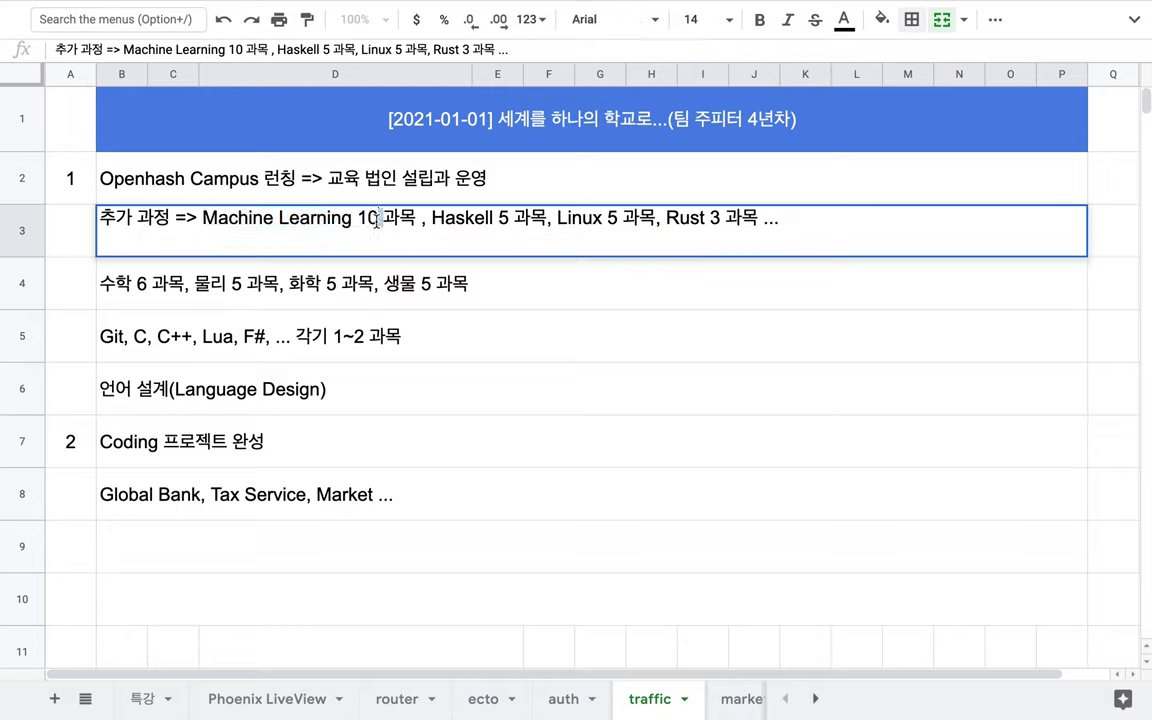
key(Delete)
key(BackSpace)
text(6)
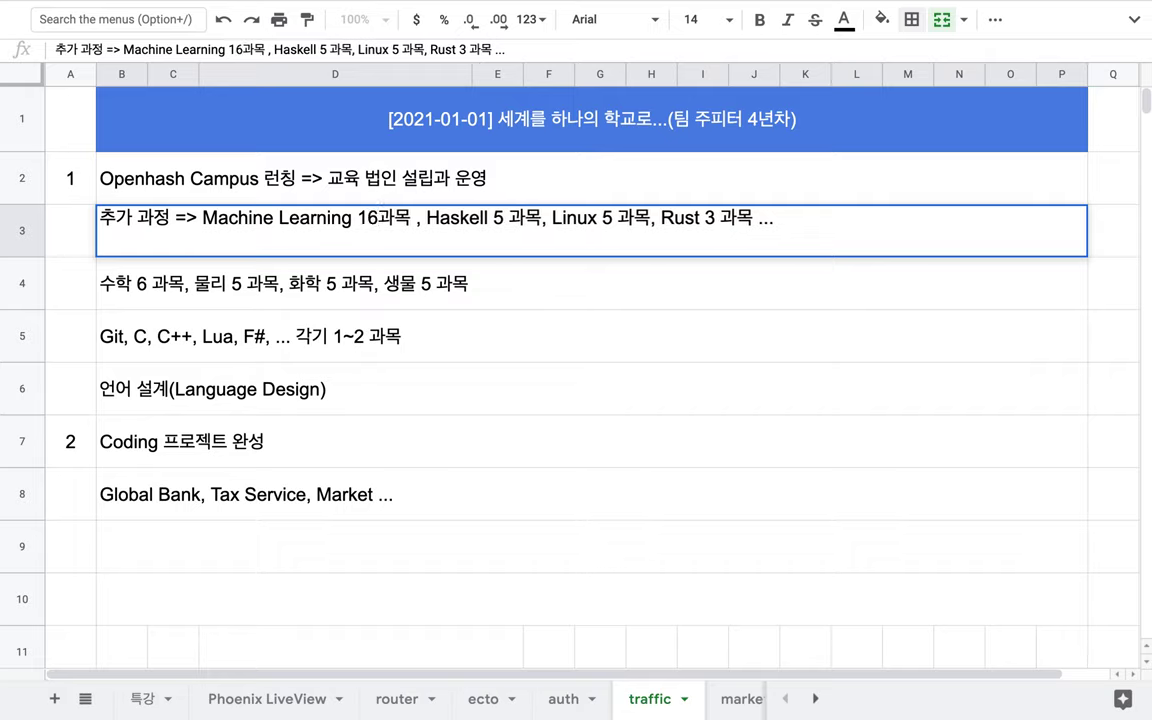
key(Left)
key(BackSpace)
key(Right)
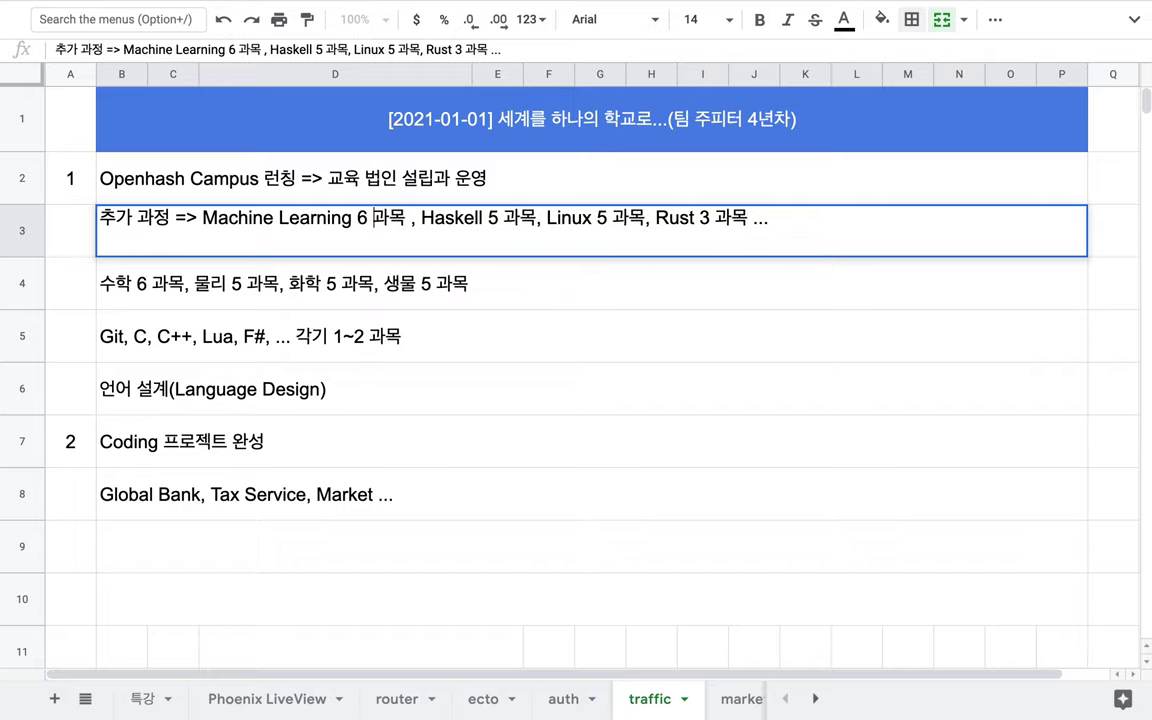
Delete the extra space before the comma that follows "Machine Learning 6 과목" in row 3
drag(447, 224, 495, 222)
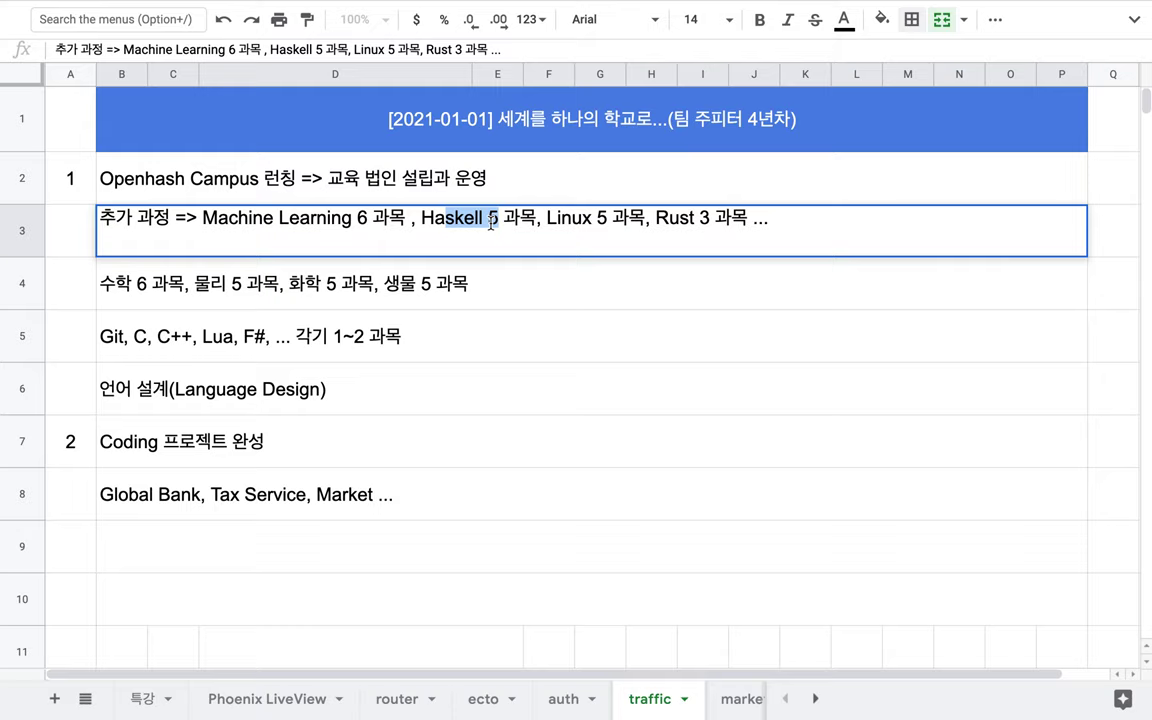
click(408, 224)
key(BackSpace)
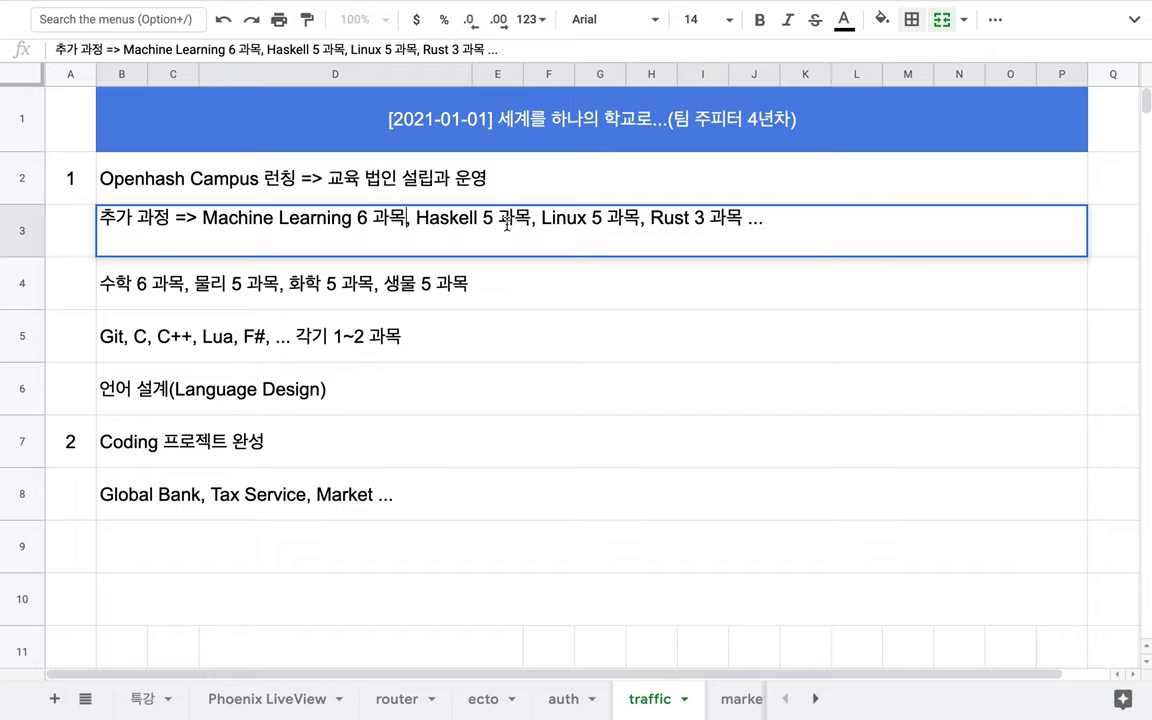
triple_click(574, 228)
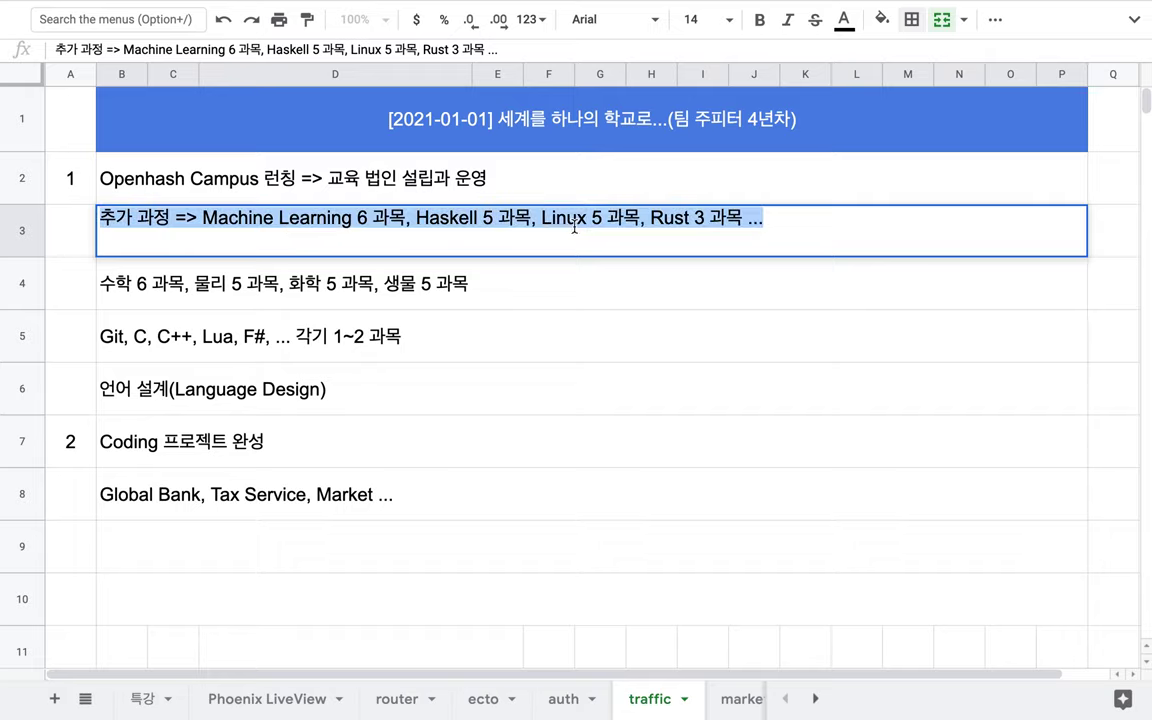
Label row 3 as "코딩" in column A and widen that column
click(74, 233)
text(코딩)
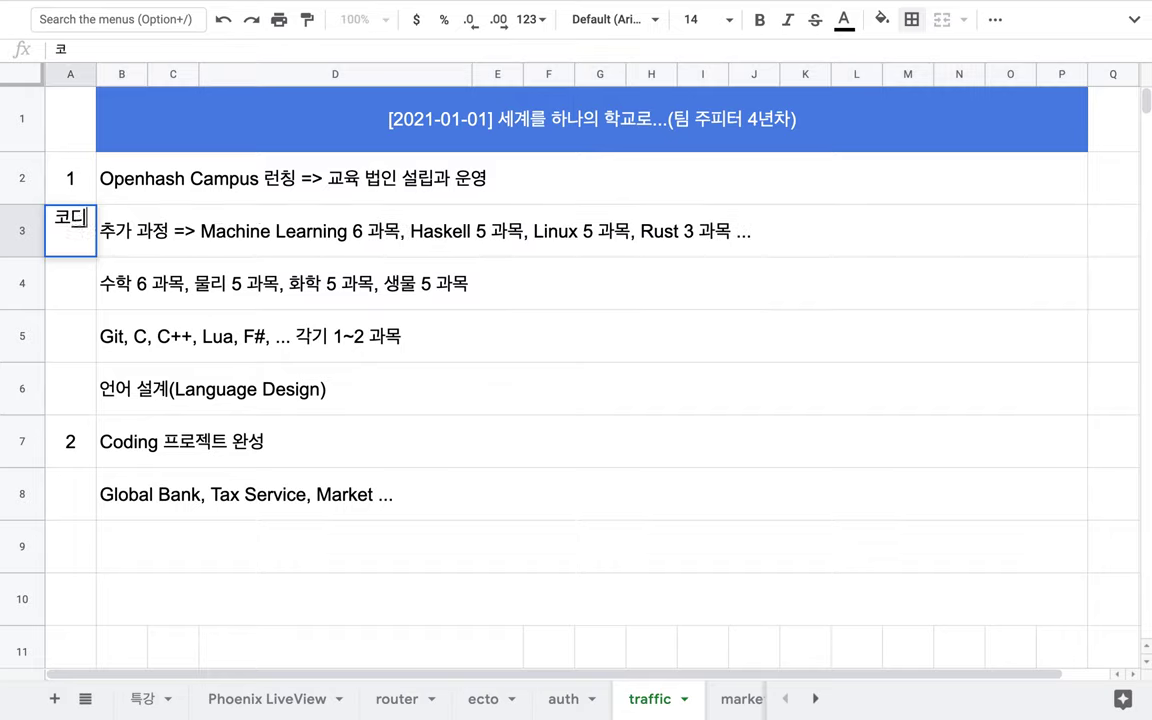
drag(96, 74, 158, 83)
click(84, 260)
Label the row with the math, physics, chemistry and biology courses as "순수 과학" in column A
click(188, 299)
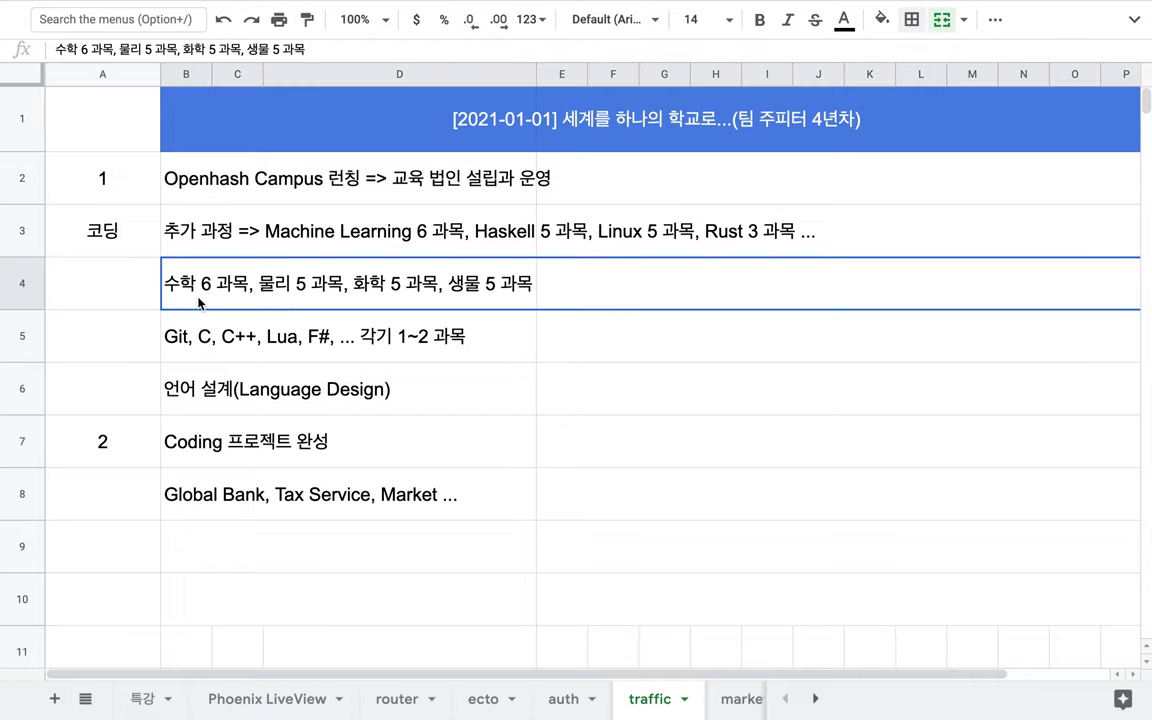
double_click(197, 302)
click(250, 273)
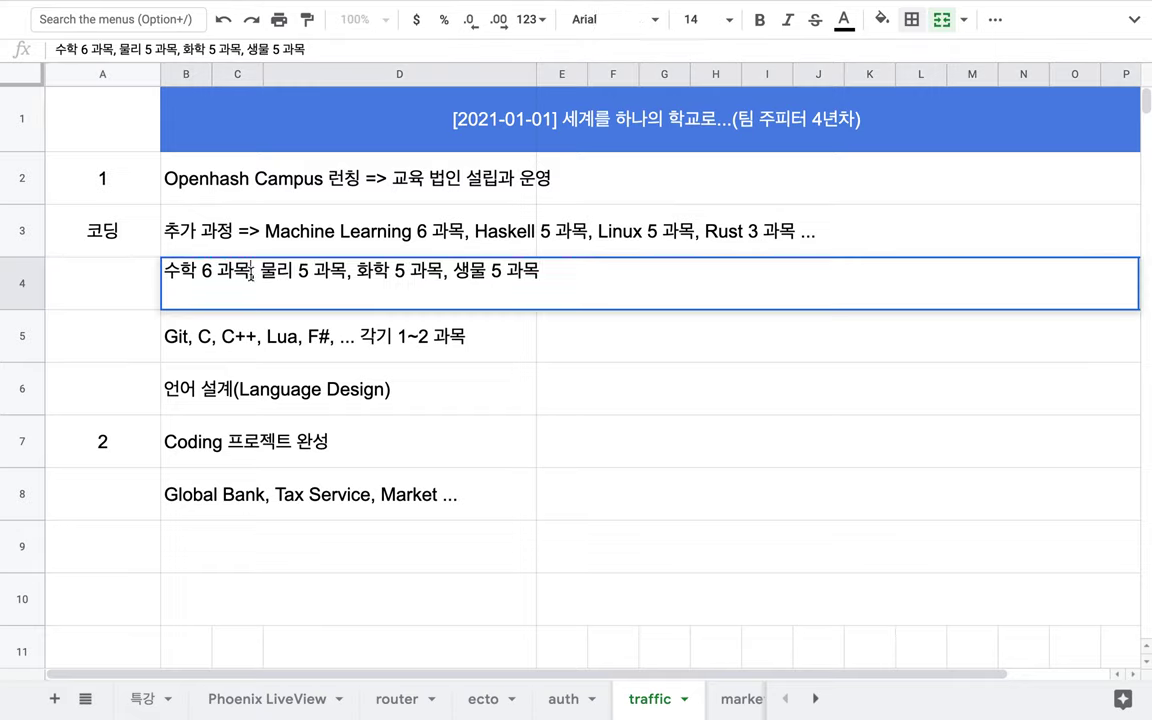
drag(250, 273, 156, 276)
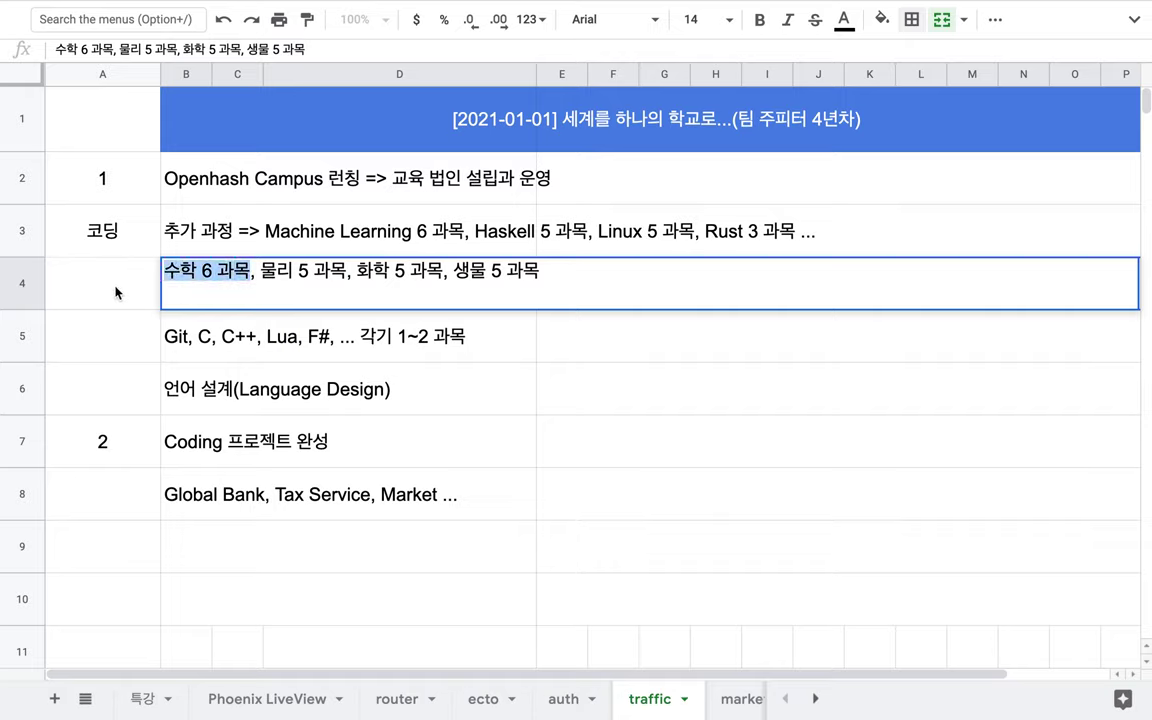
click(116, 288)
text(재)
key(BackSpace)
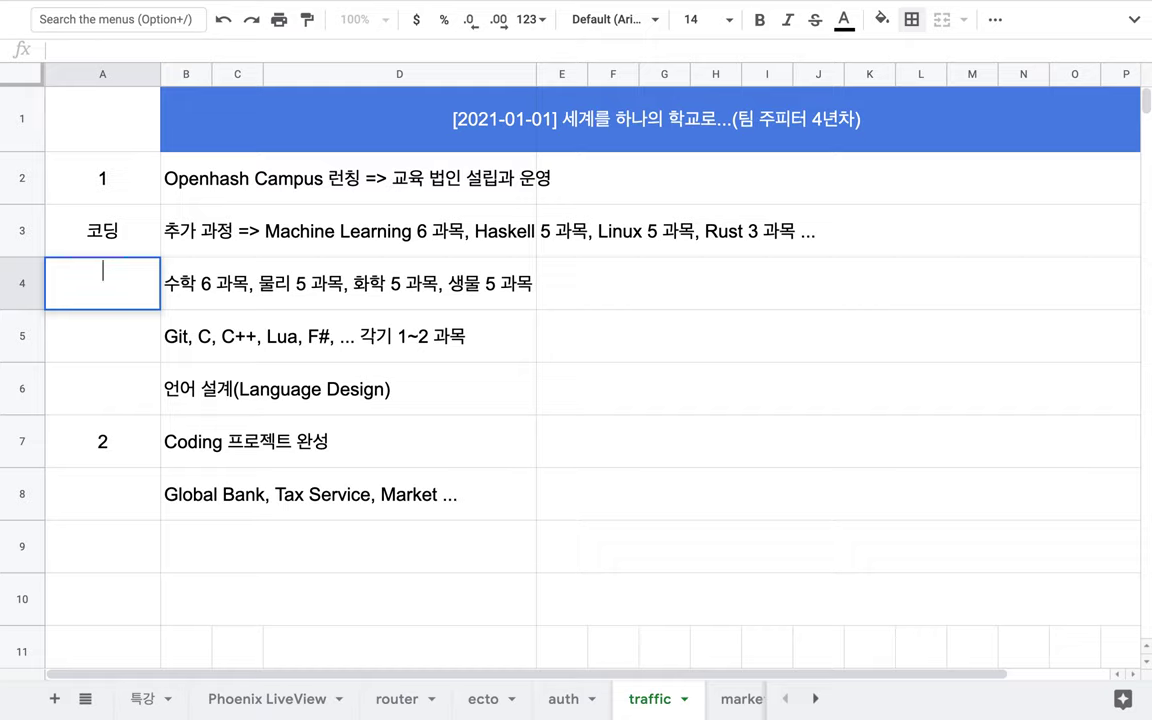
text(순수 고과학)
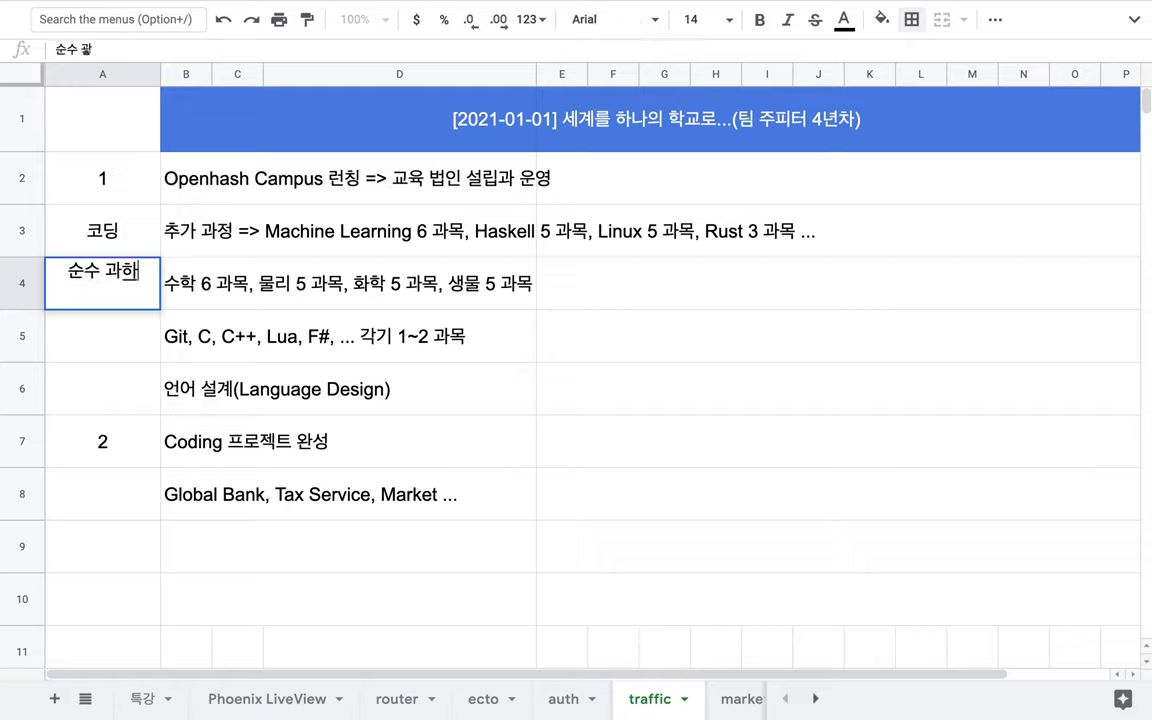
Review the science courses in row 4, the Openhash Campus line in row 2 and the slogan in the sheet's title
click(285, 286)
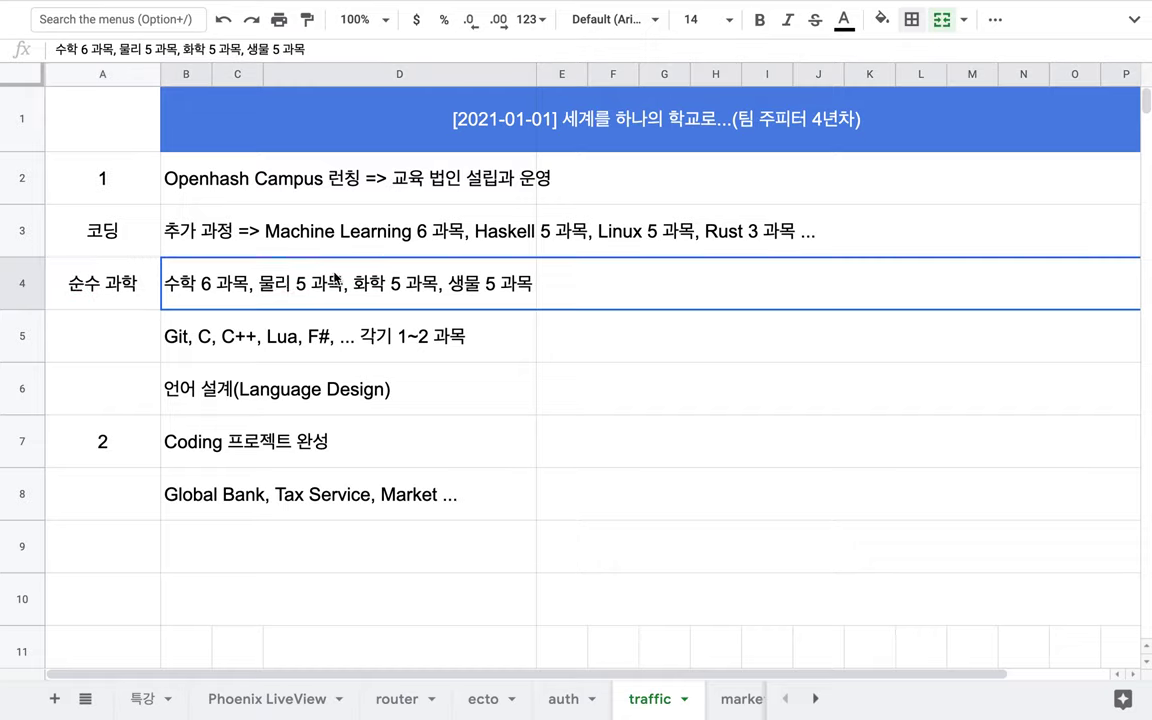
double_click(303, 250)
drag(255, 271, 545, 278)
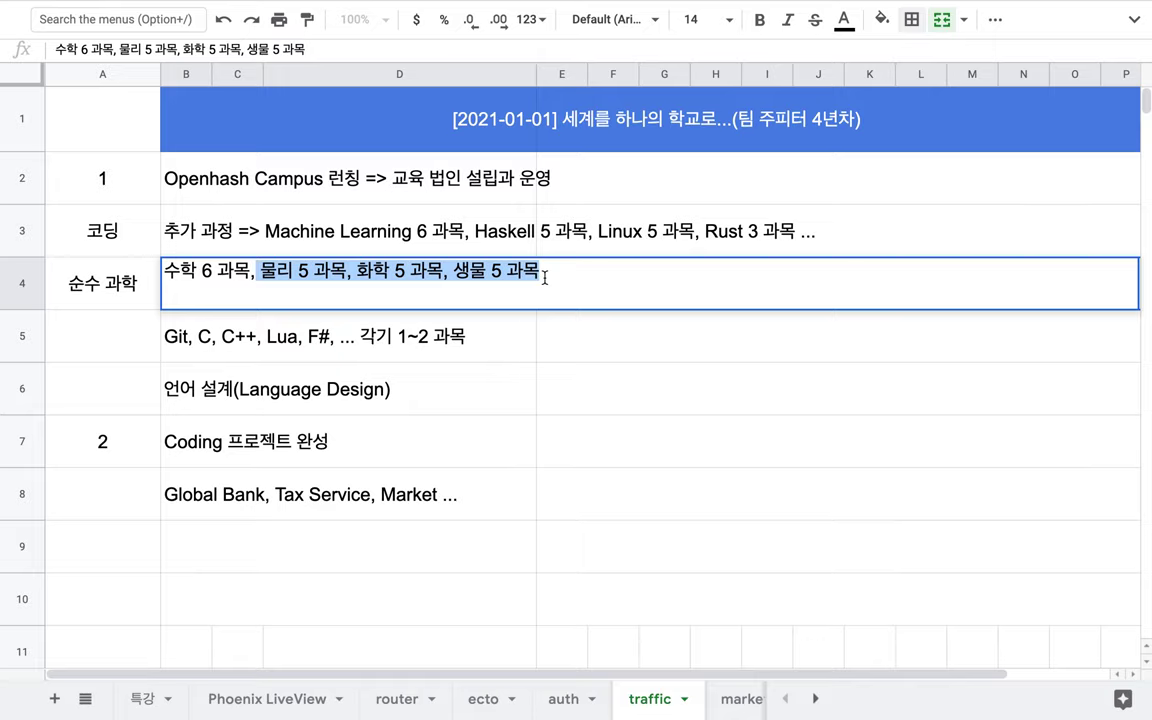
click(545, 276)
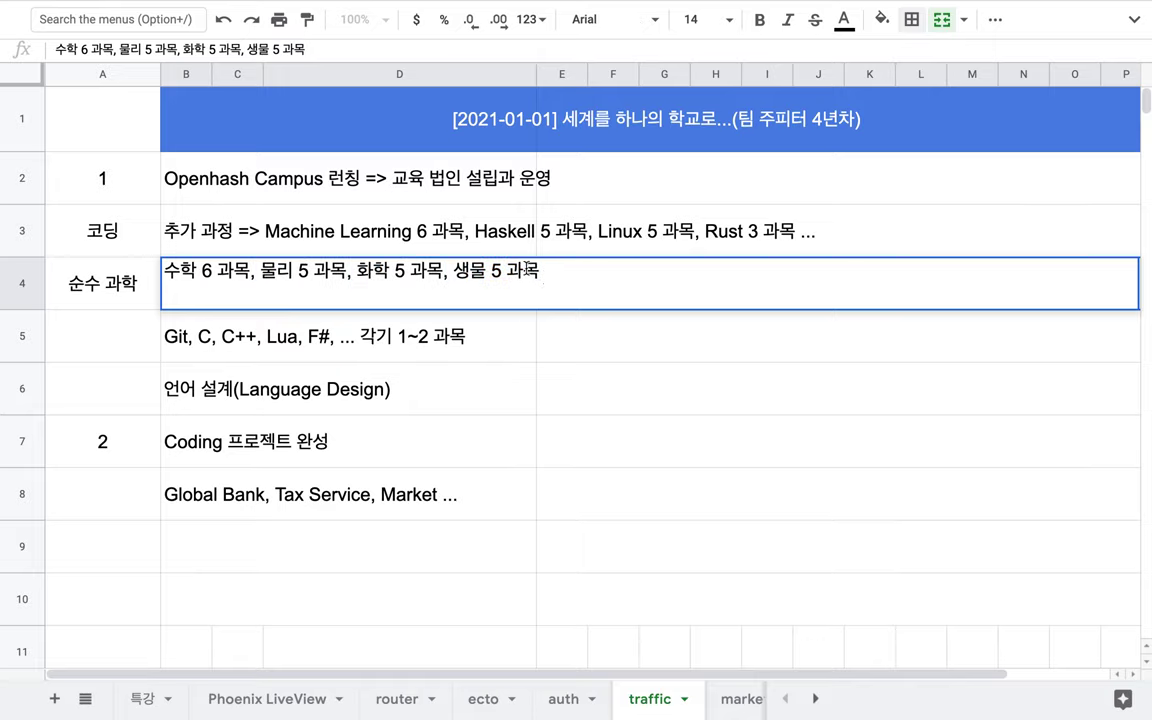
double_click(428, 186)
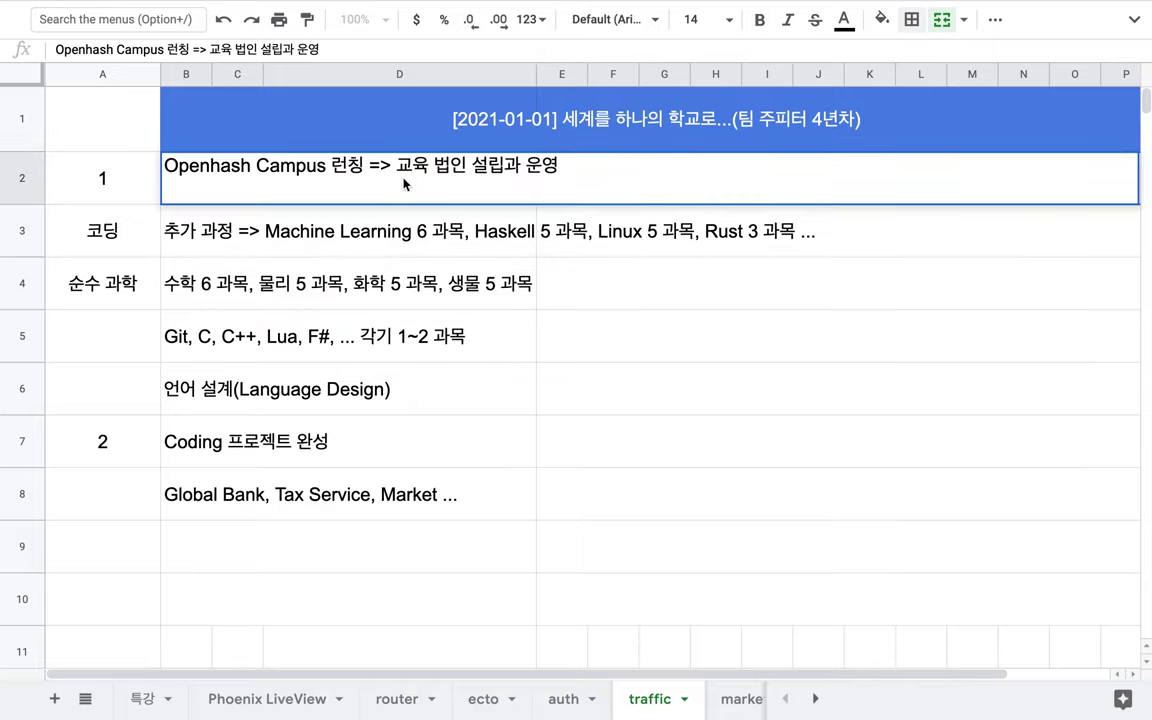
double_click(606, 136)
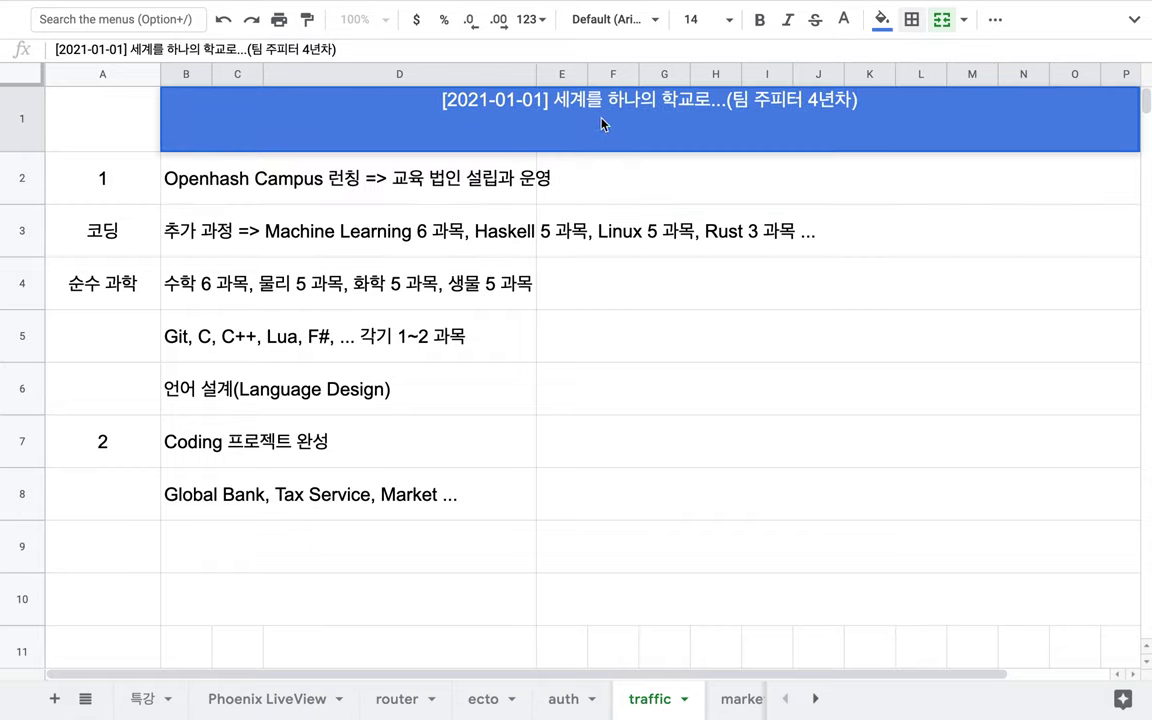
drag(553, 100, 720, 97)
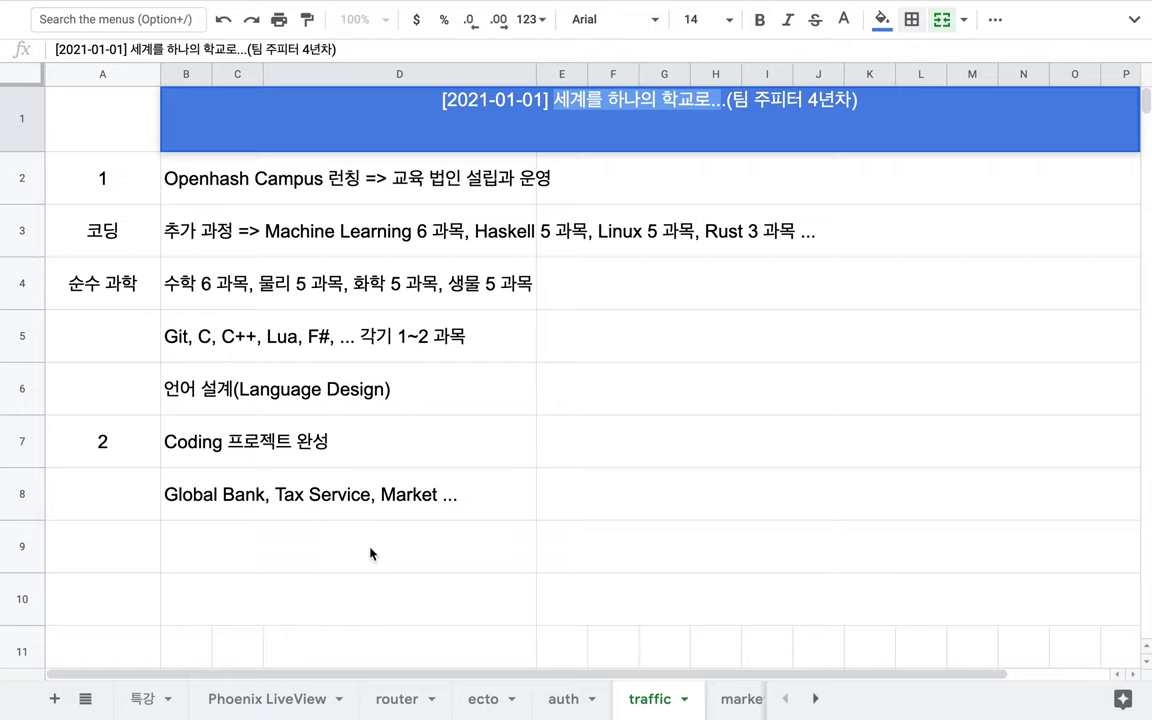
Number row 9 as item 3 in column A, keeping the row's wide text cell merged
click(573, 548)
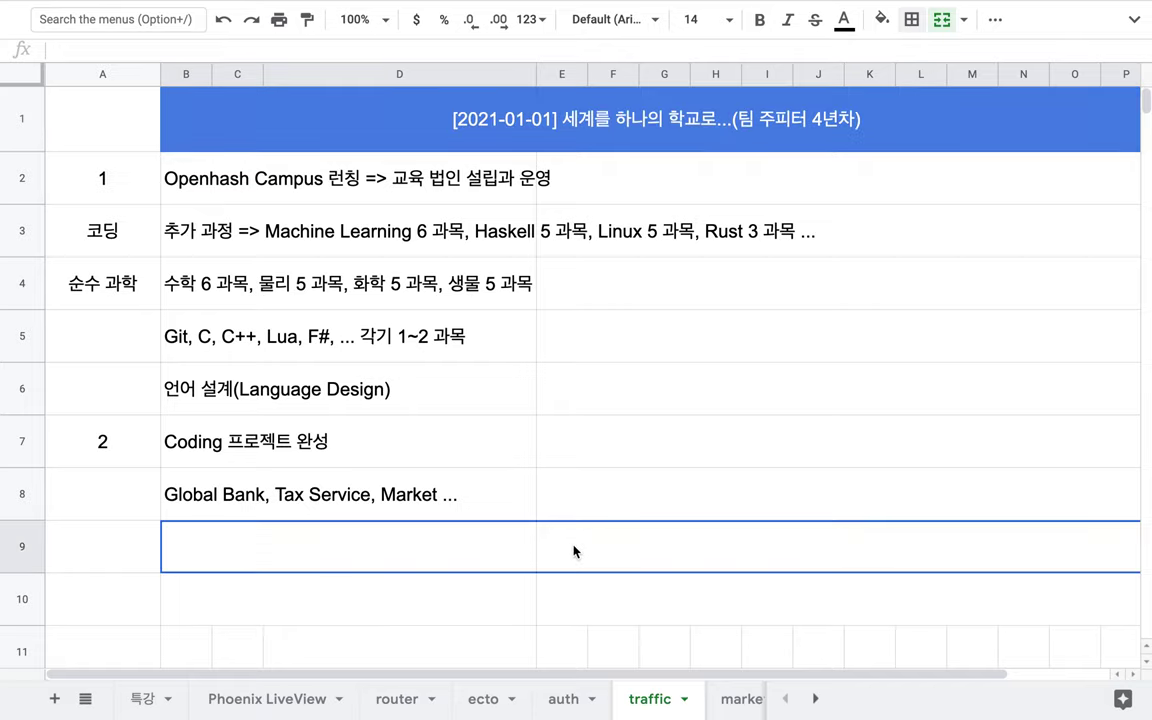
click(941, 19)
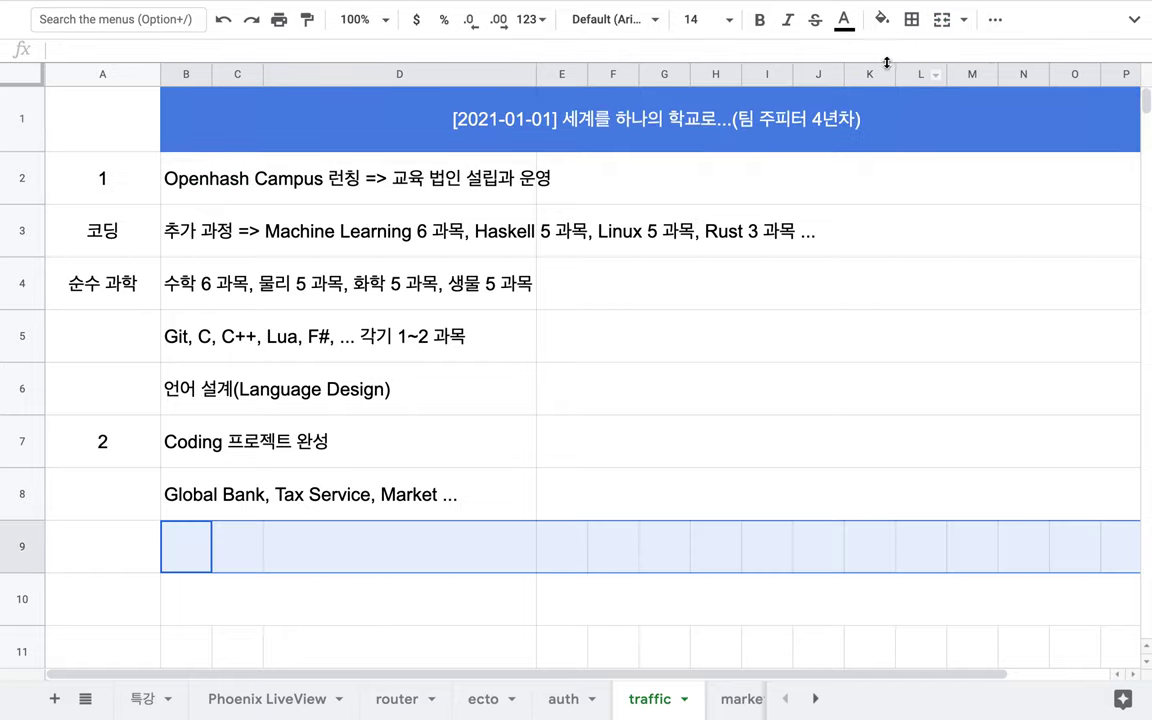
click(941, 19)
double_click(521, 569)
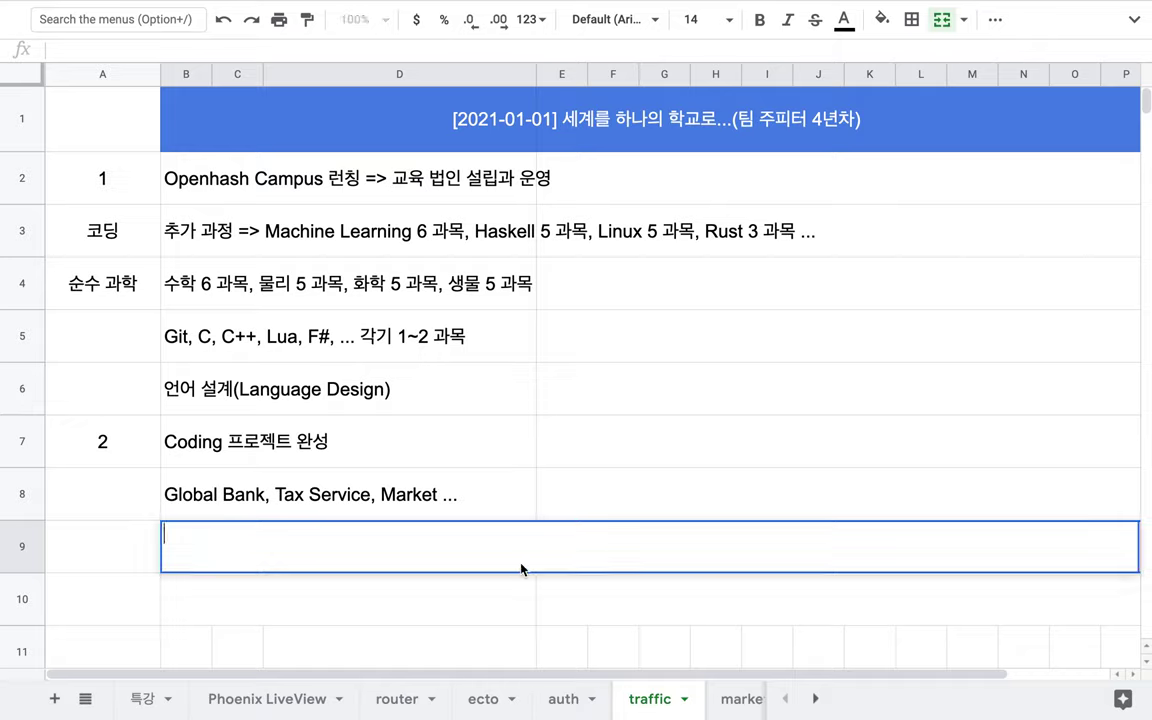
click(134, 555)
text(3)
key(Tab)
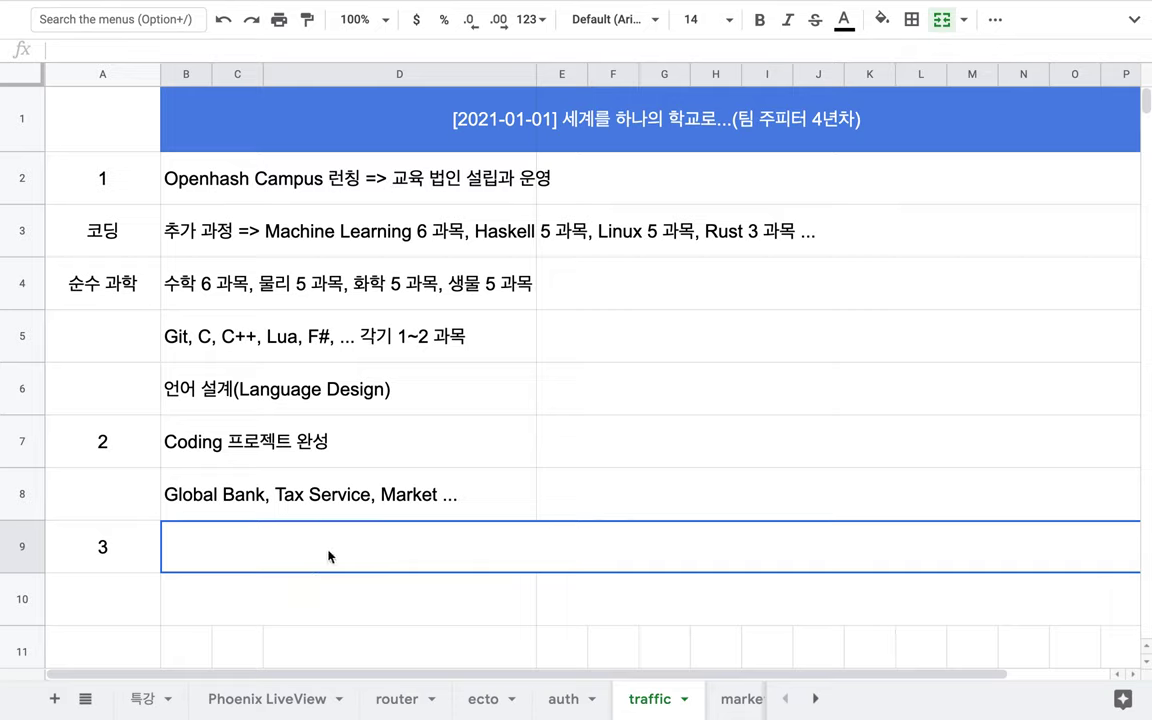
Enter "제주대학교 => 제주 출신의 고교 졸업자 90% + 교수 = 면대면" as the text of item 3 in row 9
text(제주대학교)
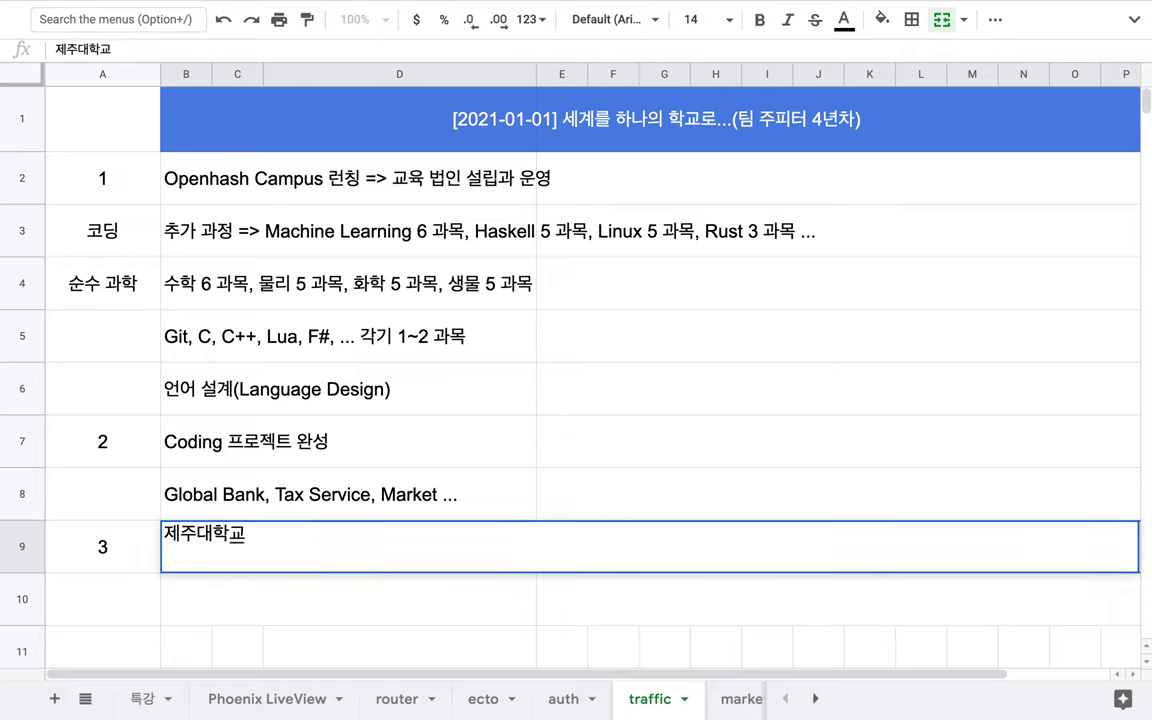
text( => 제주 ㅊ출신)
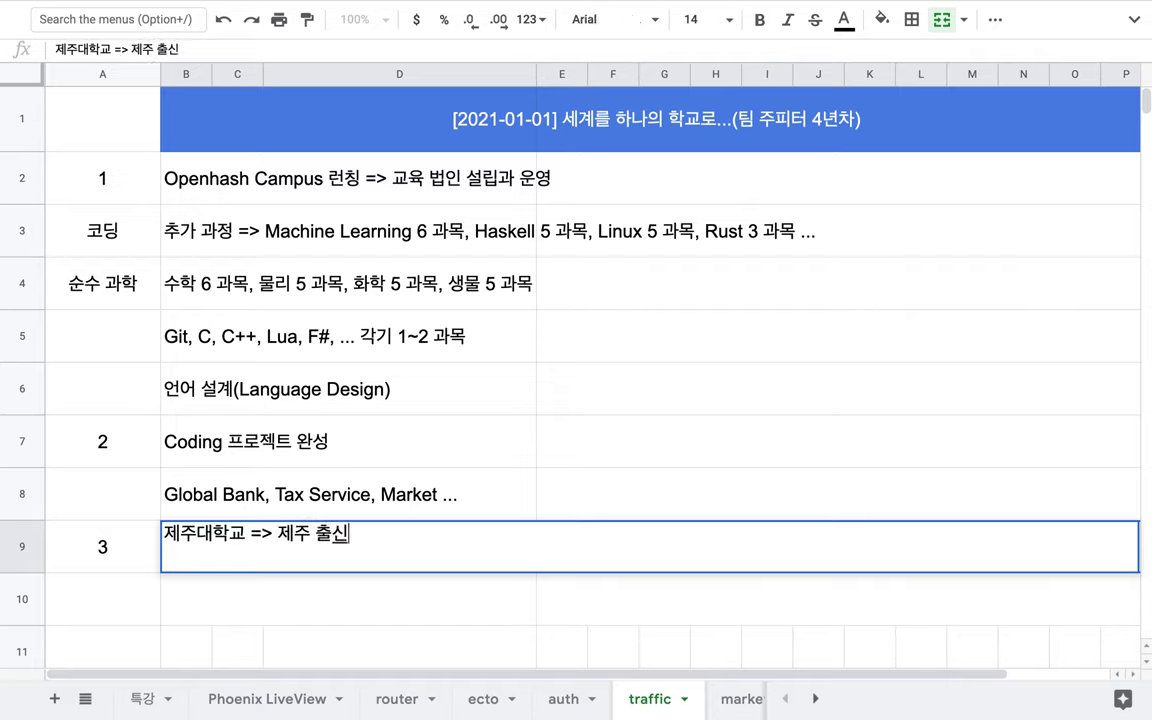
text(의 고교 졸업자 0)
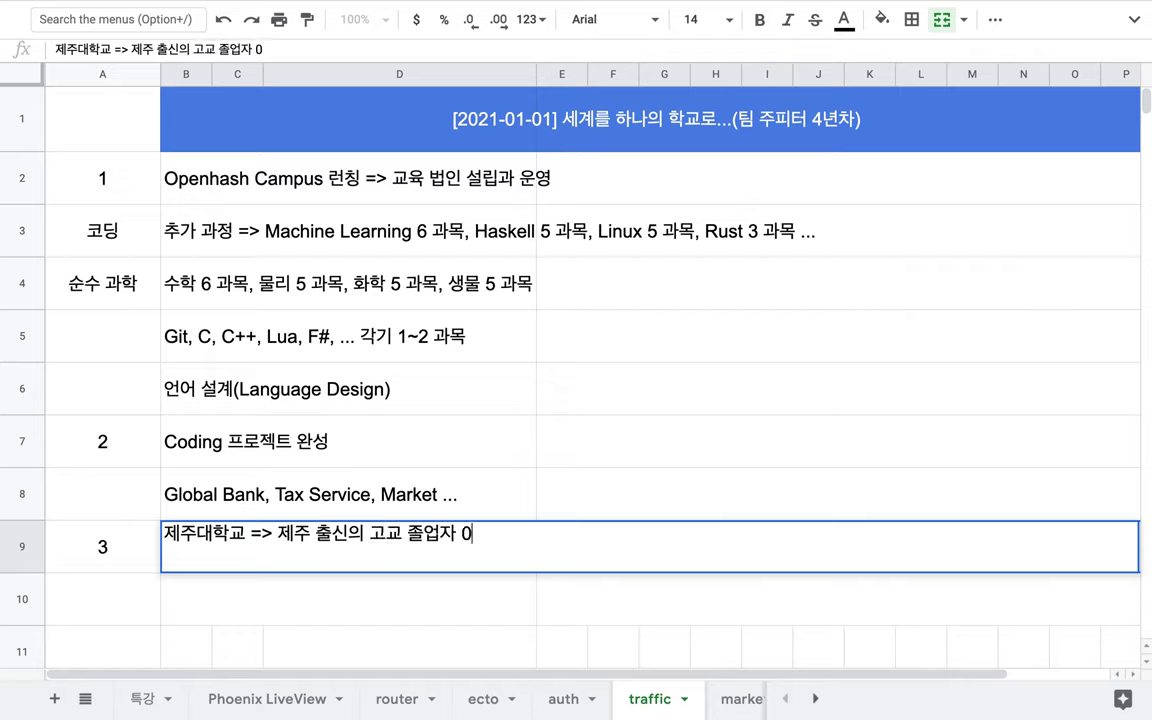
key(BackSpace)
text(90% +)
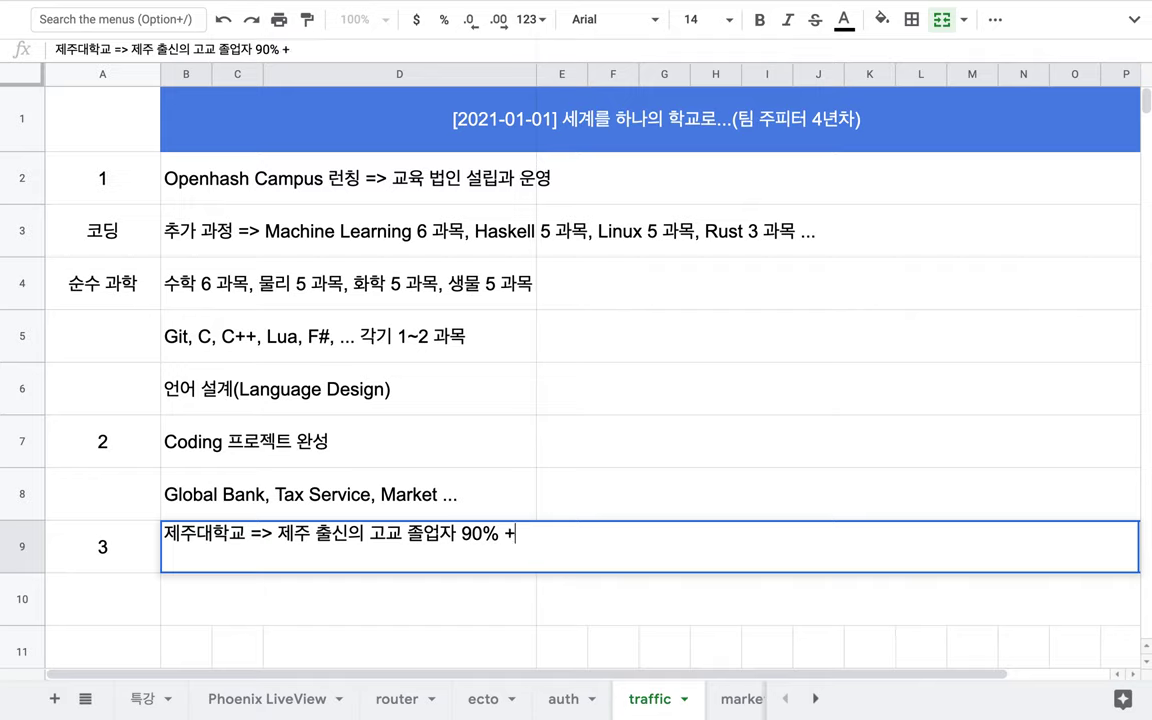
text( 교수 = 면드)
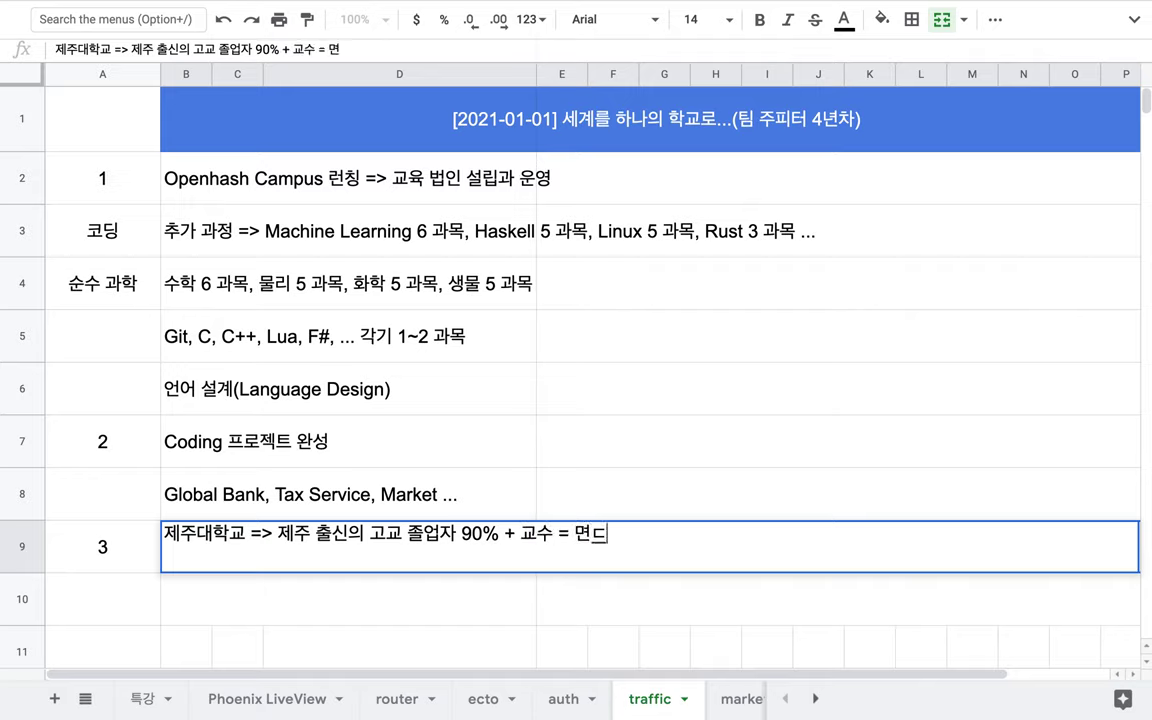
key(BackSpace)
text(대면)
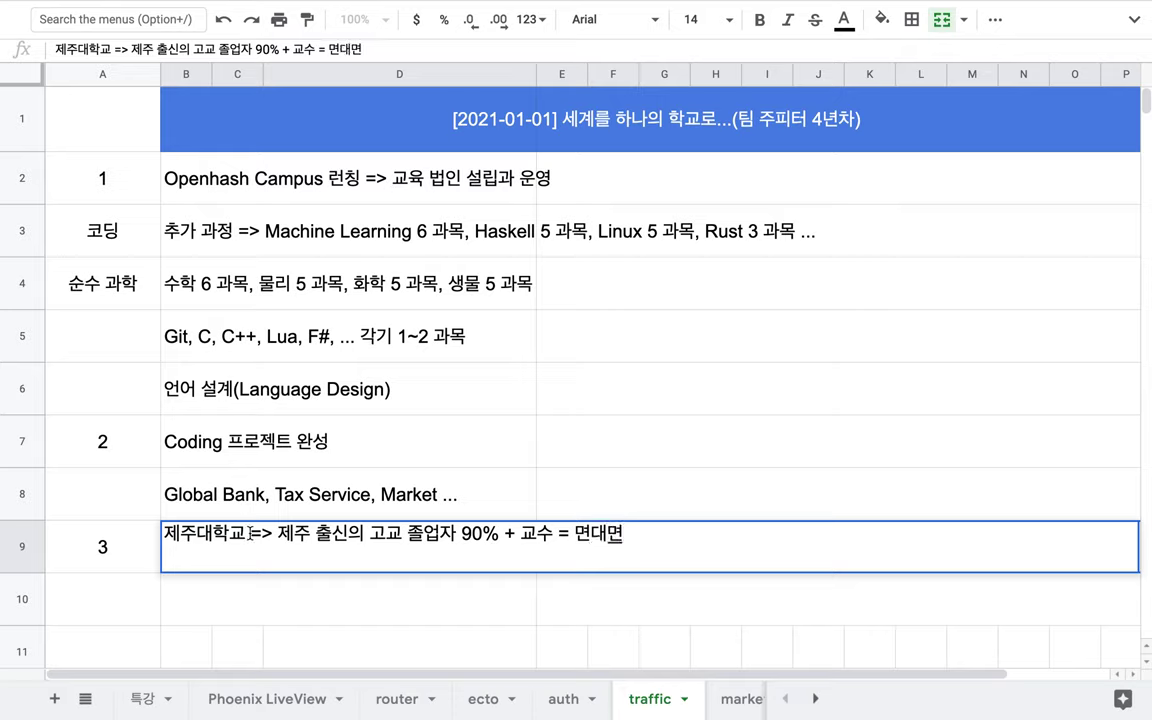
Insert "제주고등학교, ..." in front of "제주대학교" in row 9
key(super+a)
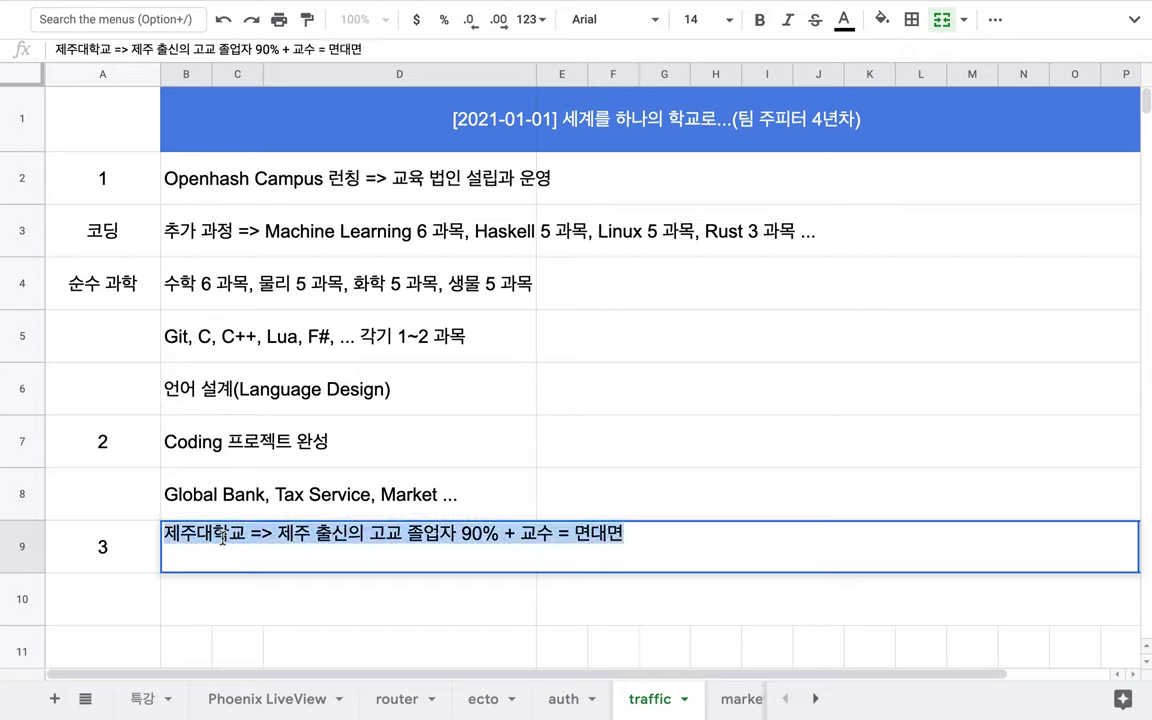
click(166, 537)
text(제주고등ㅎ)
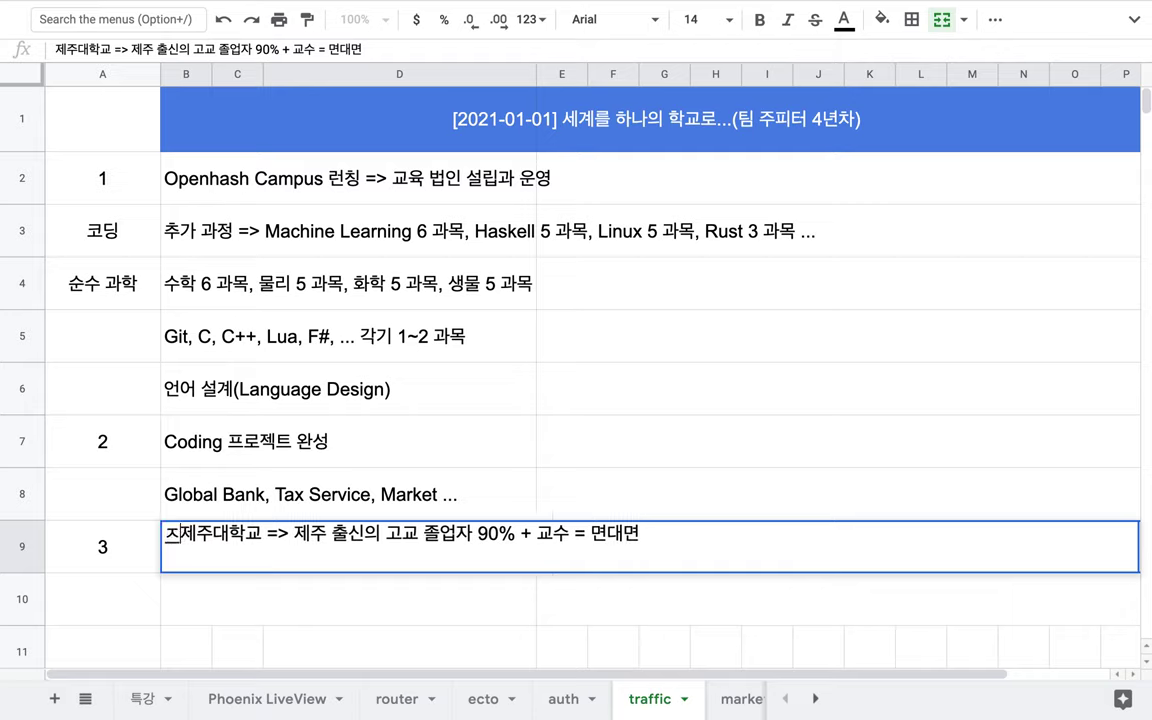
text(학교, ..)
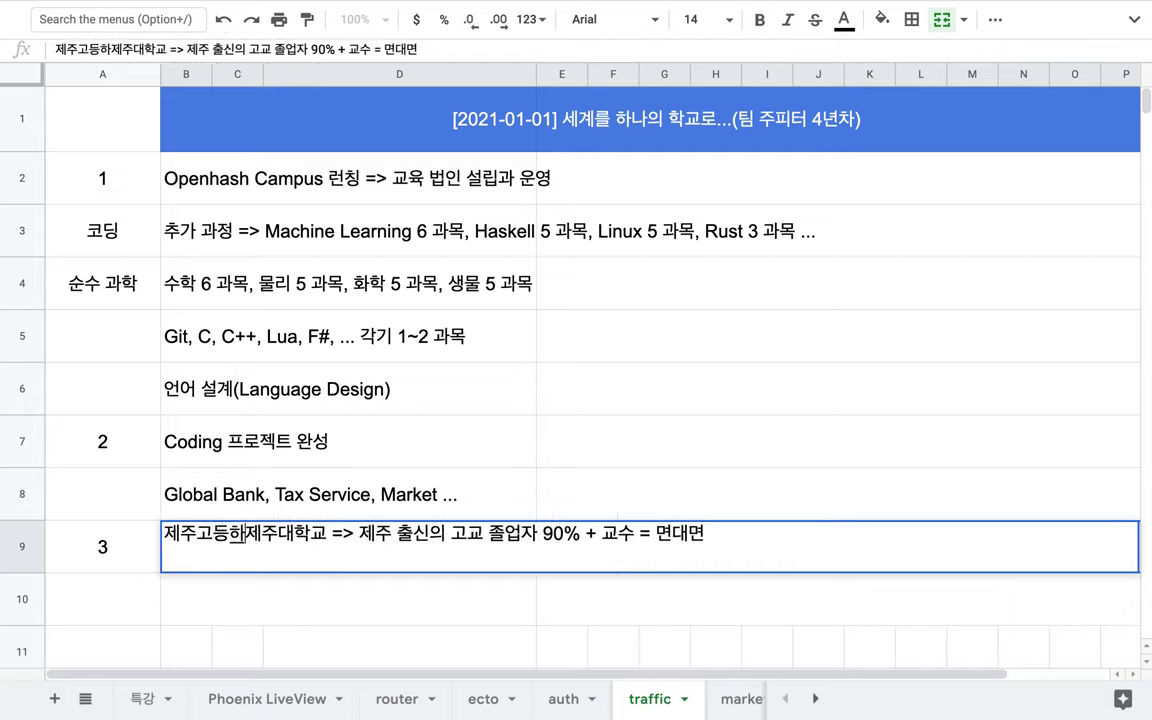
text(.)
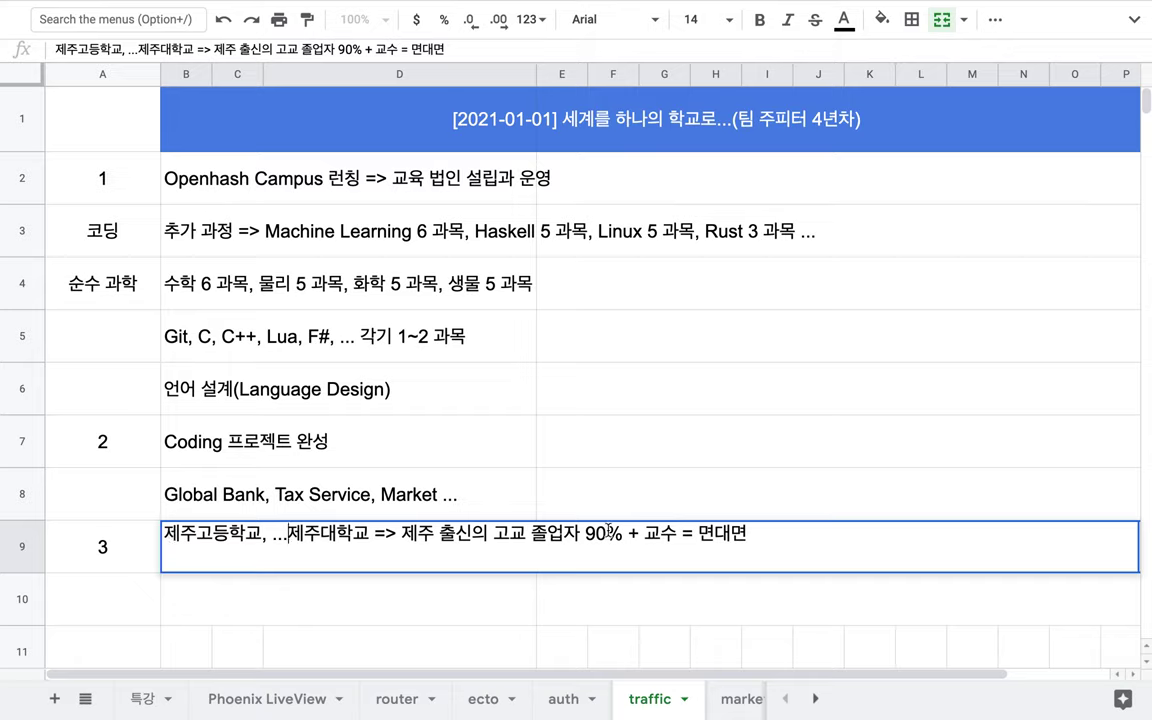
triple_click(627, 536)
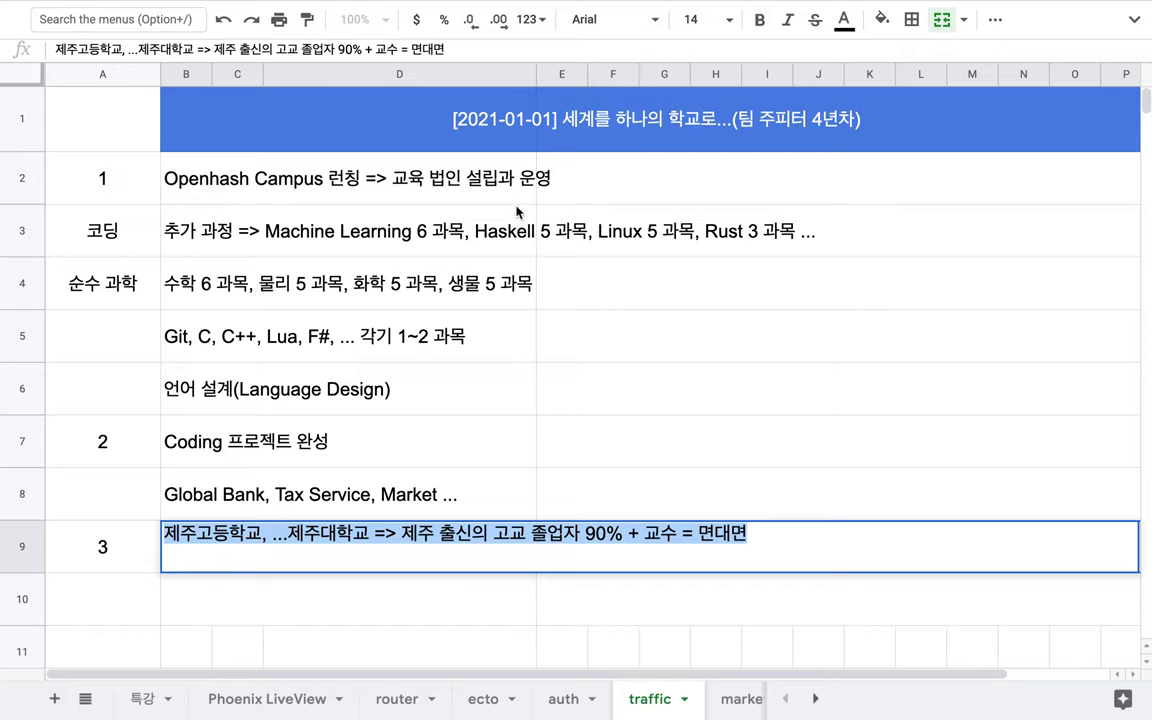
click(430, 589)
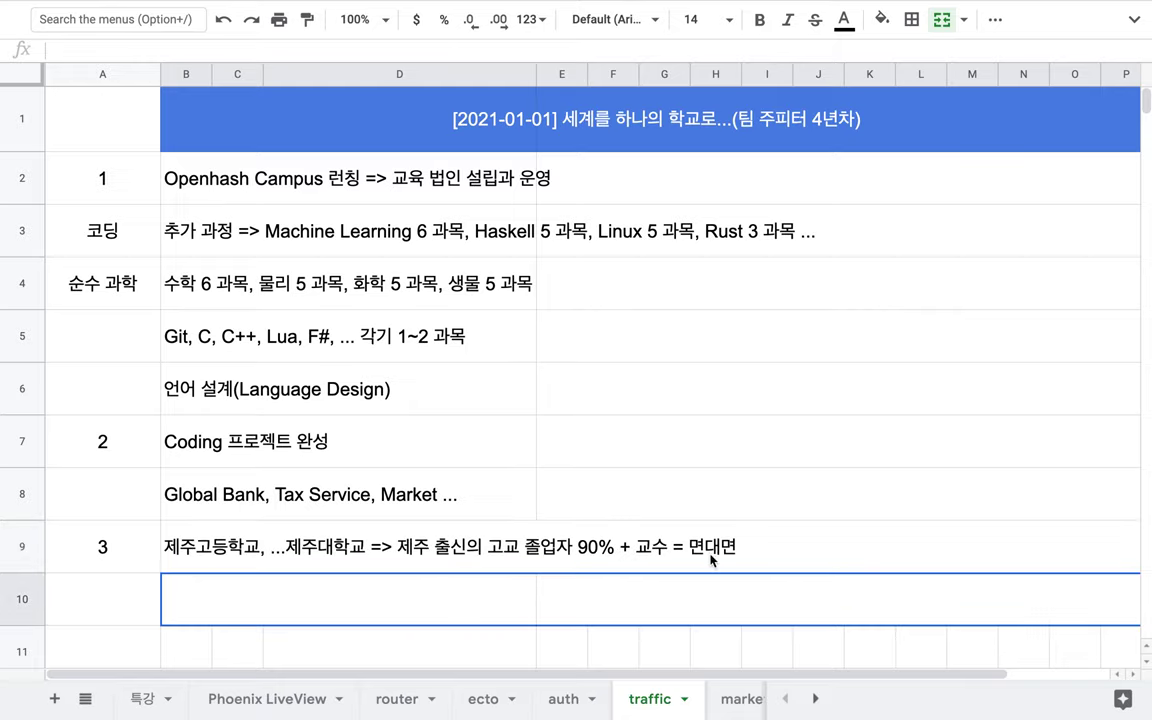
Enter "한 반에서 제주 출신, 오사카 출신, 성도, 워싱턴..." in the wide text cell of row 10
double_click(427, 614)
text(한 반에서 )
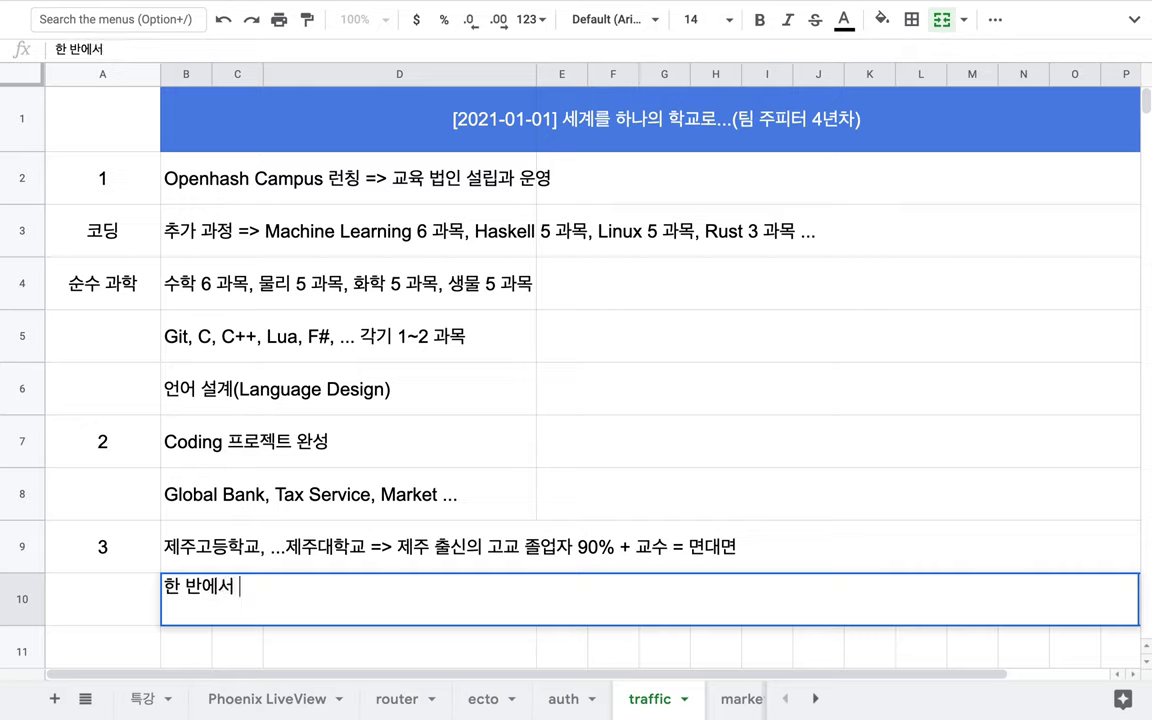
text(허떤 ㅎ)
key(BackSpace)
key(BackSpace)
key(BackSpace)
key(BackSpace)
text(제주)
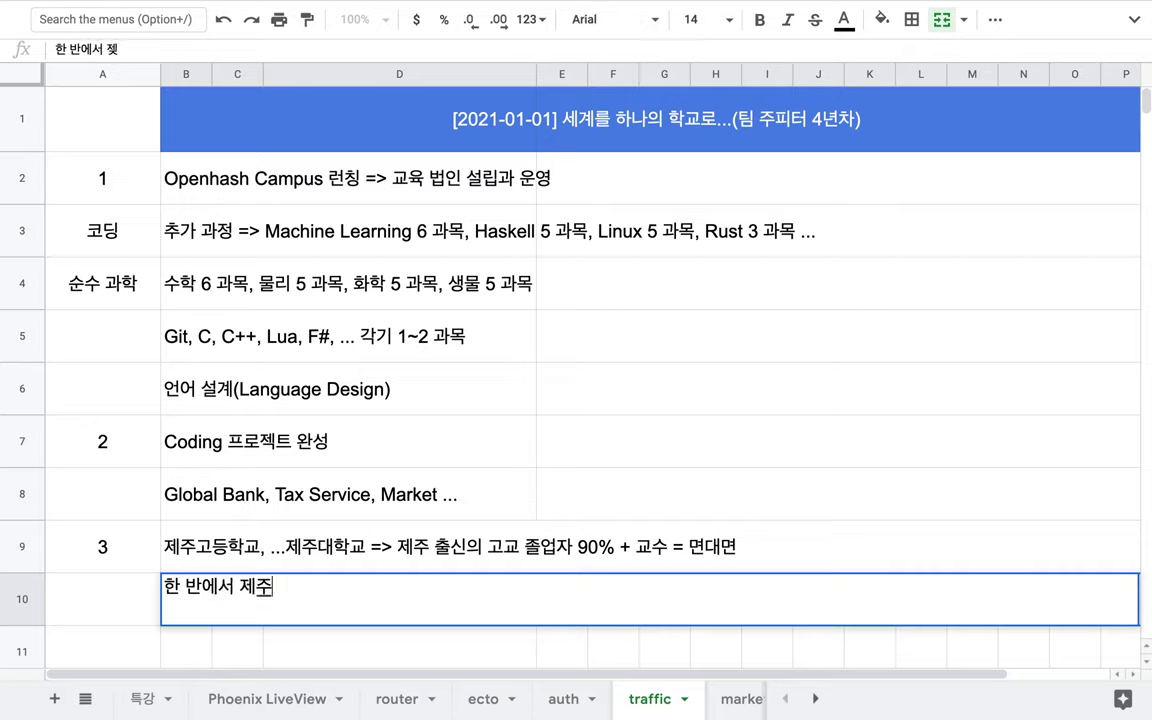
text( 출신, 오사카 주)
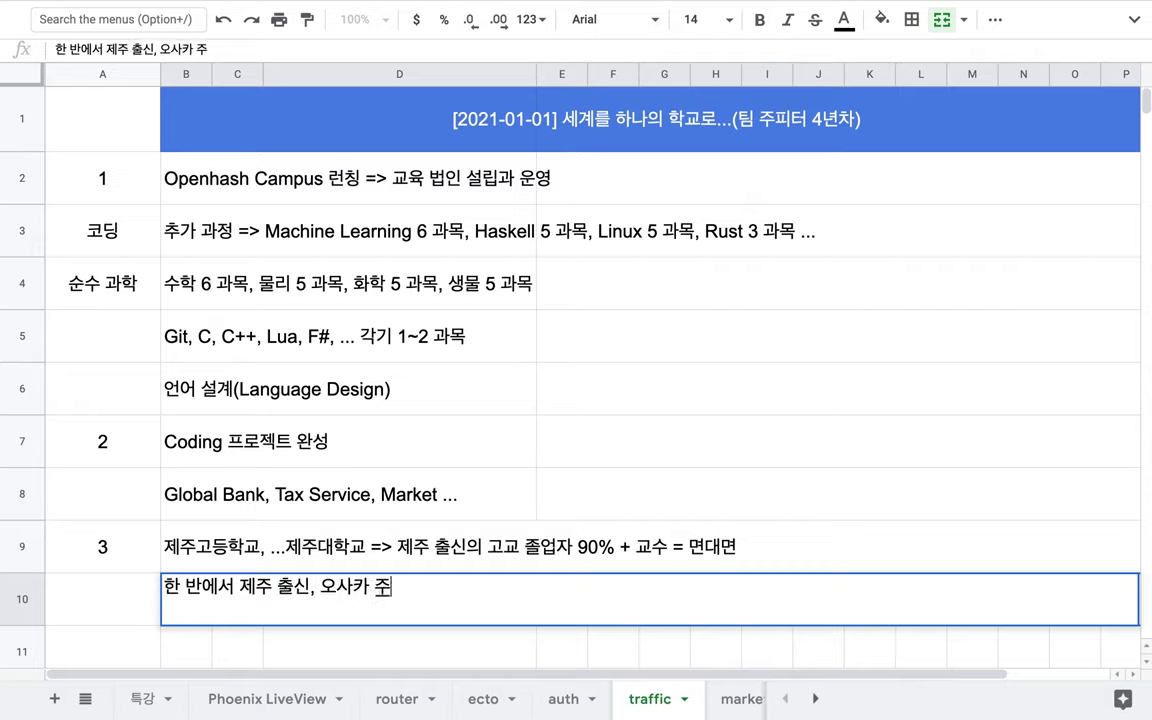
key(BackSpace)
text(출신, )
text(성)
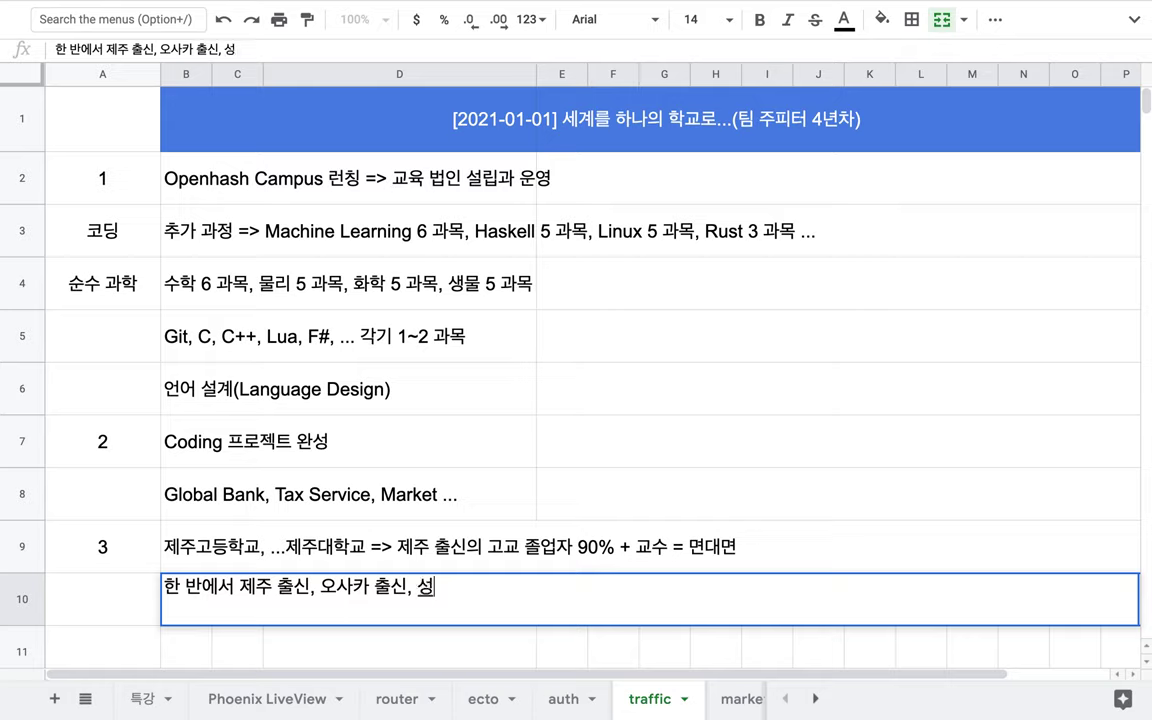
text(도, )
text(워싷)
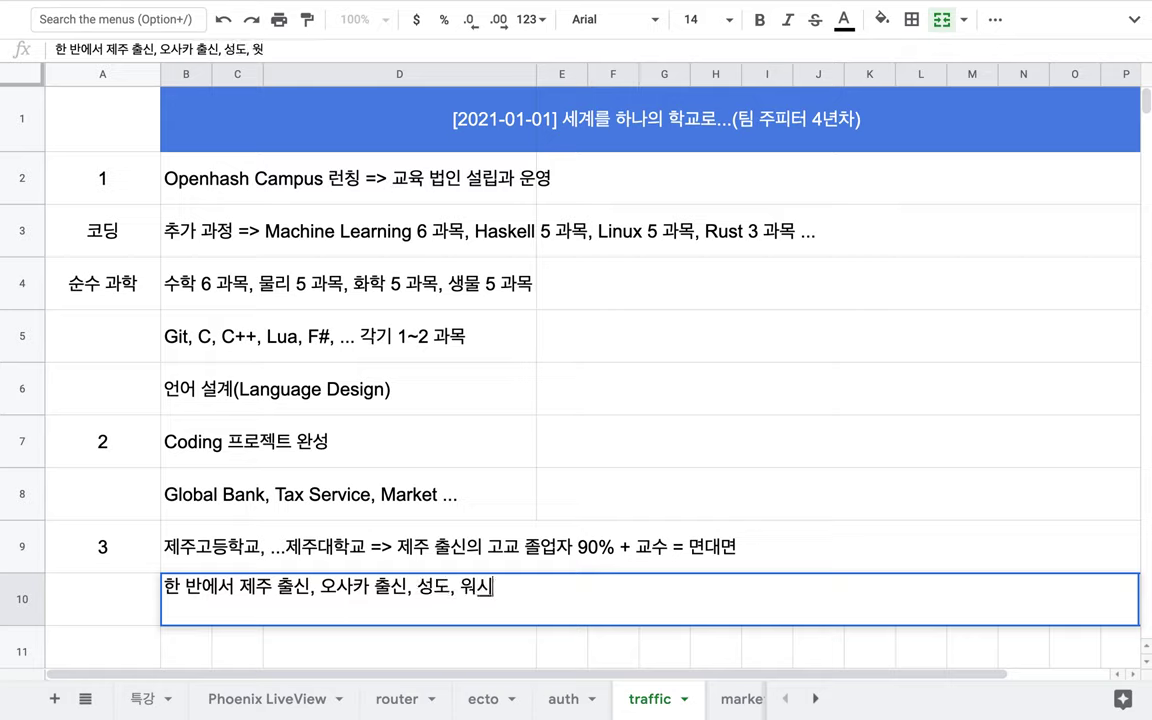
text(턴...)
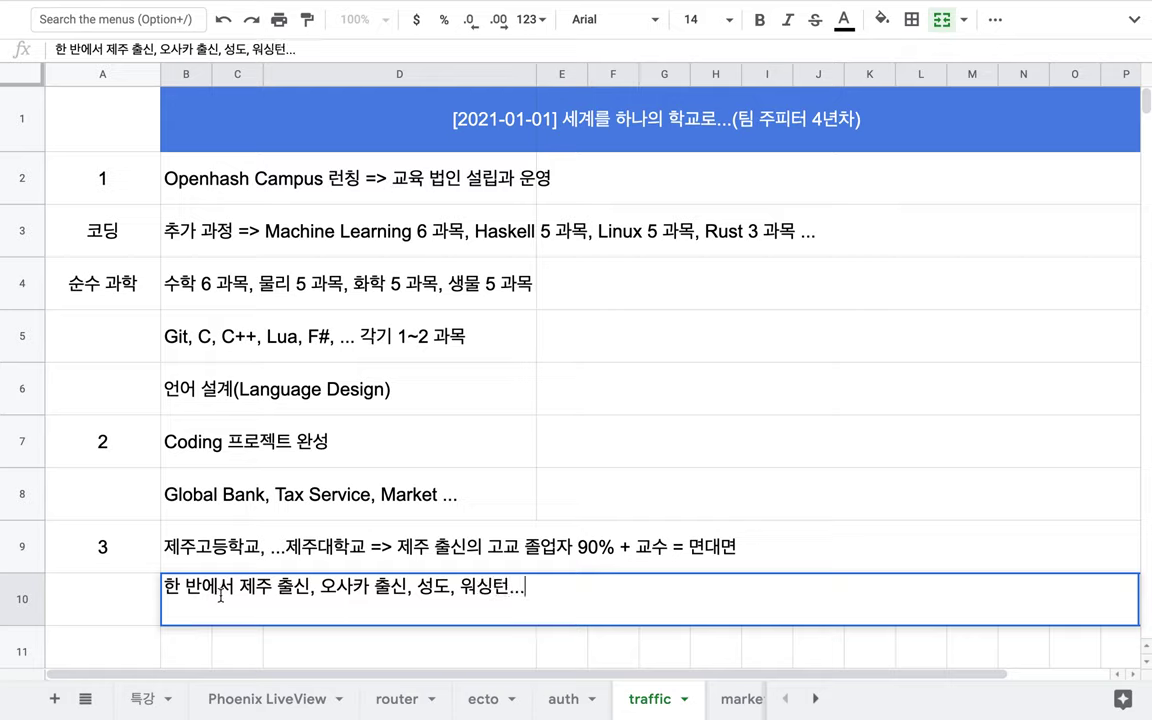
drag(217, 587, 147, 594)
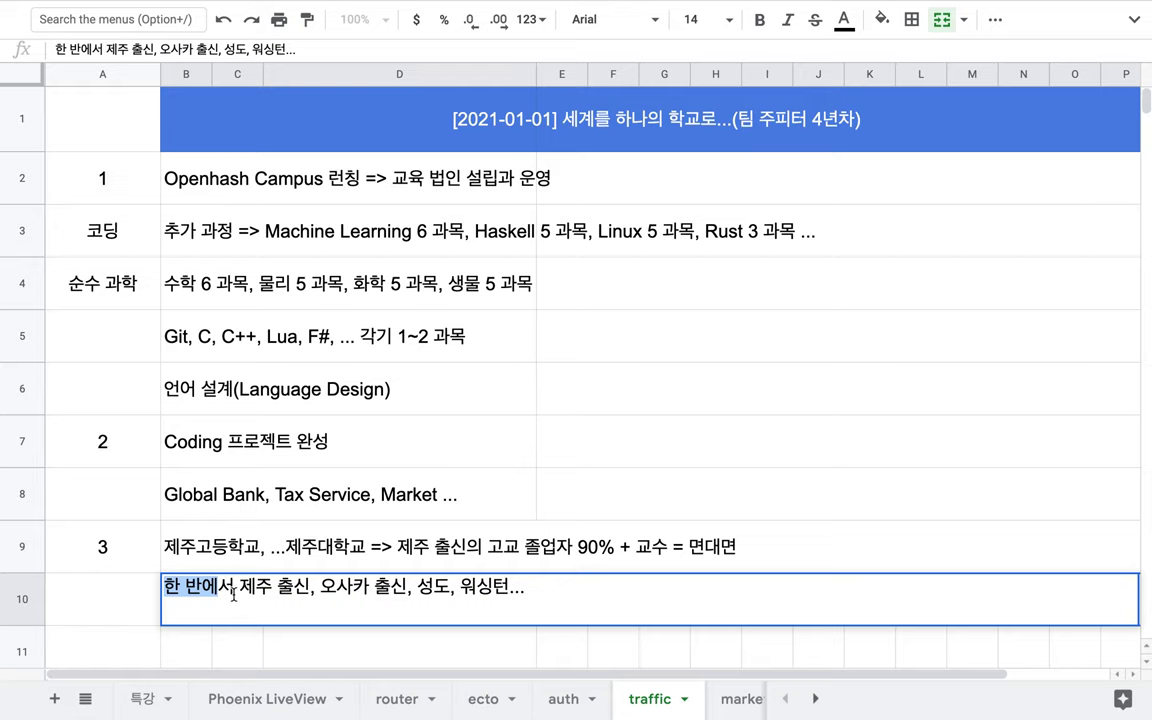
Look over the Python, Elixir, Haskell and Rust course columns on the 커리큘럼 sheet, and return to the plan sheet
click(442, 484)
key(ctrl+Tab)
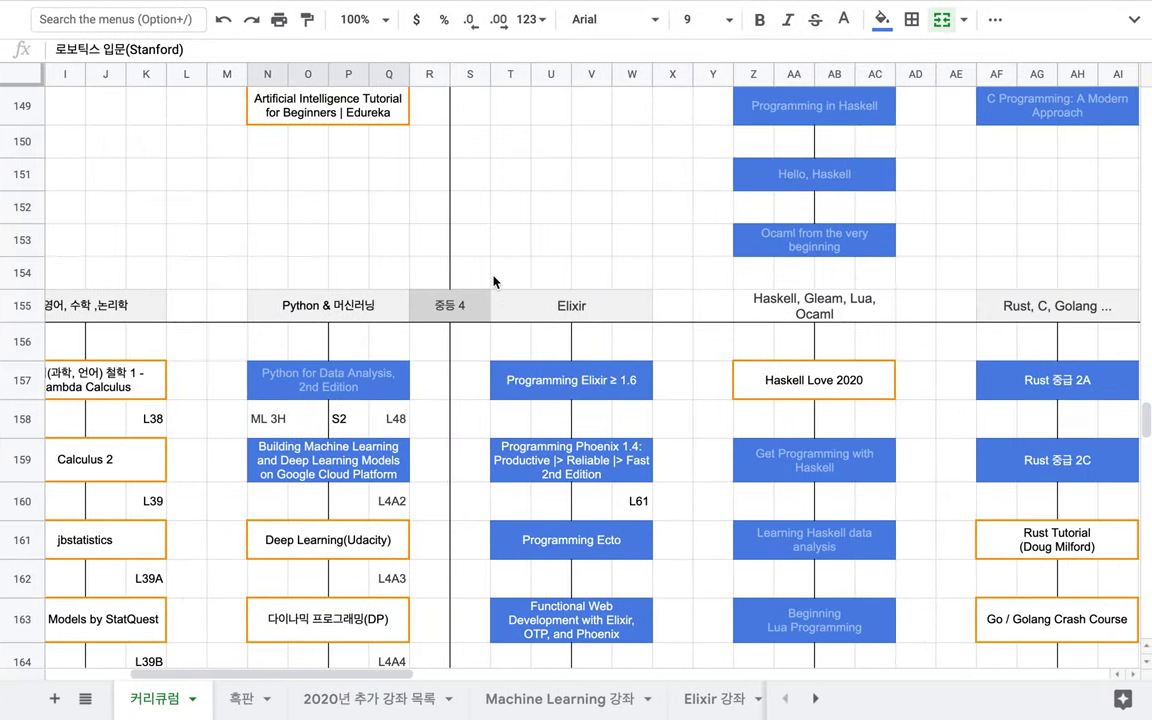
scroll(493, 281, up, 10)
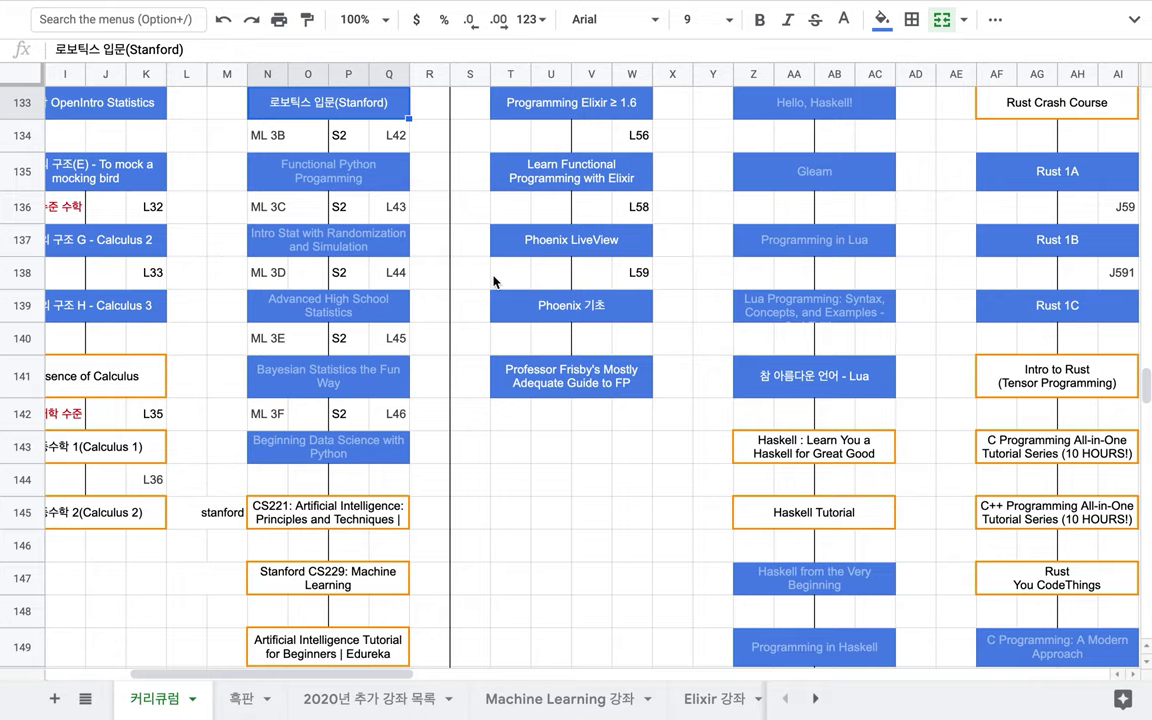
key(ctrl+Left)
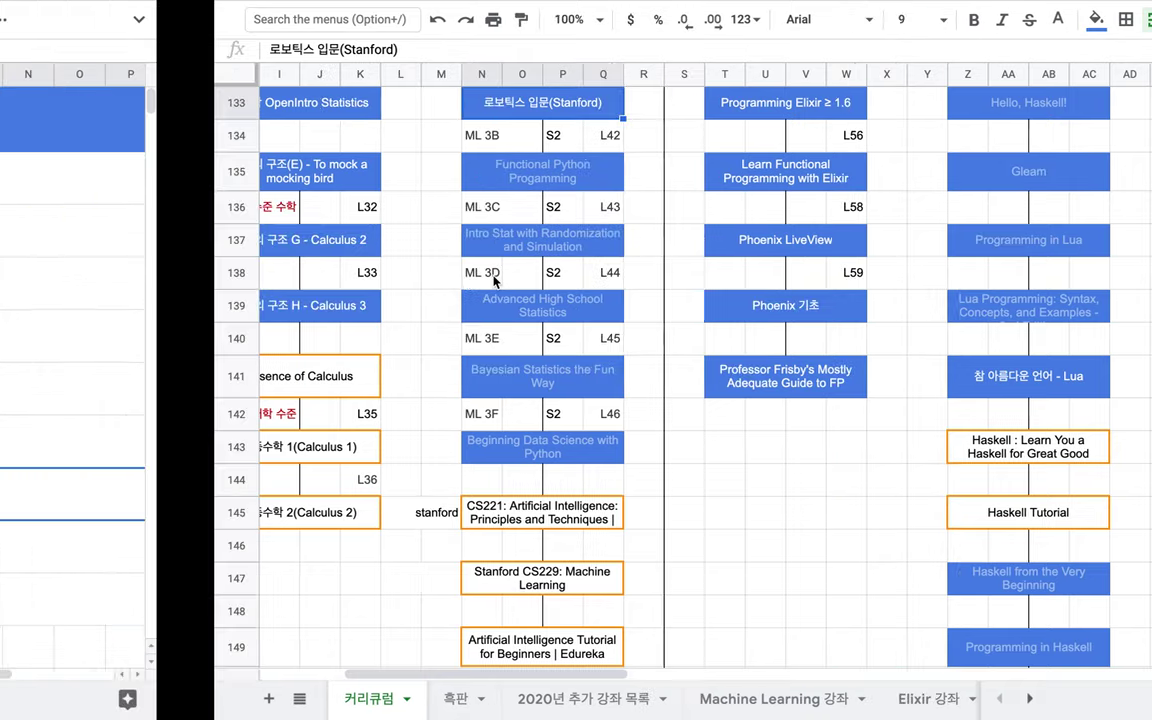
Append "= 모든 컨텐츠는 무료 공개 +" to the Openhash Campus text in row 2
double_click(570, 190)
text(= 모든)
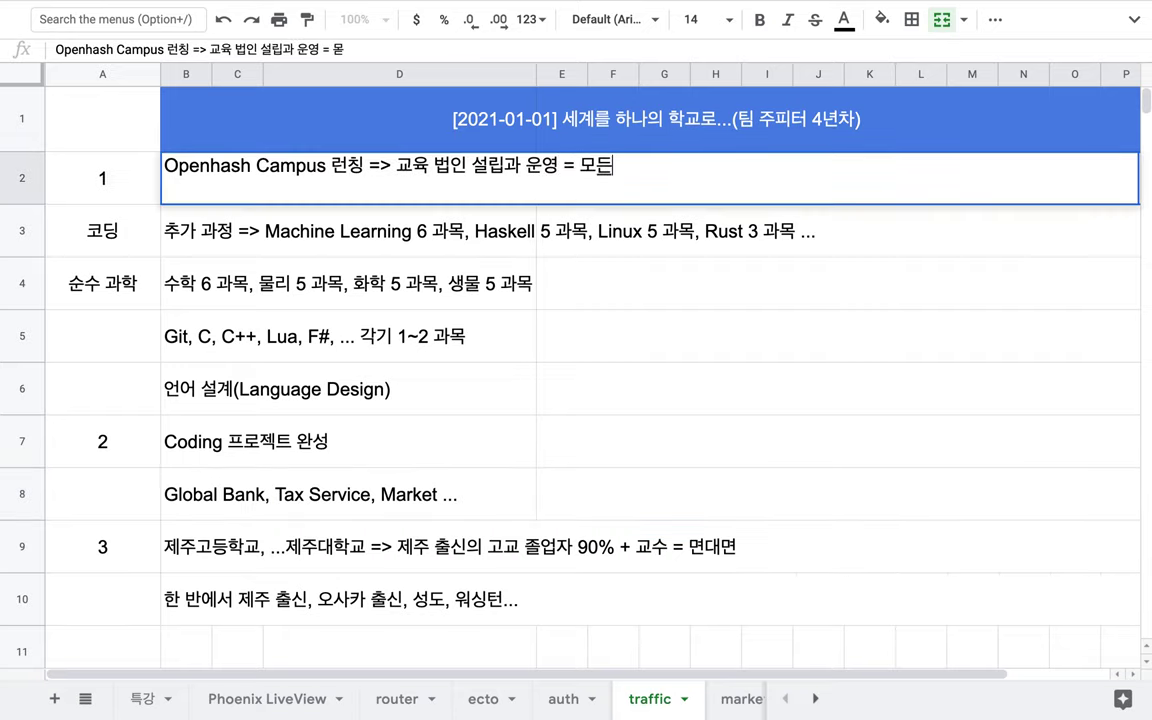
text( 컨텐츠는 무)
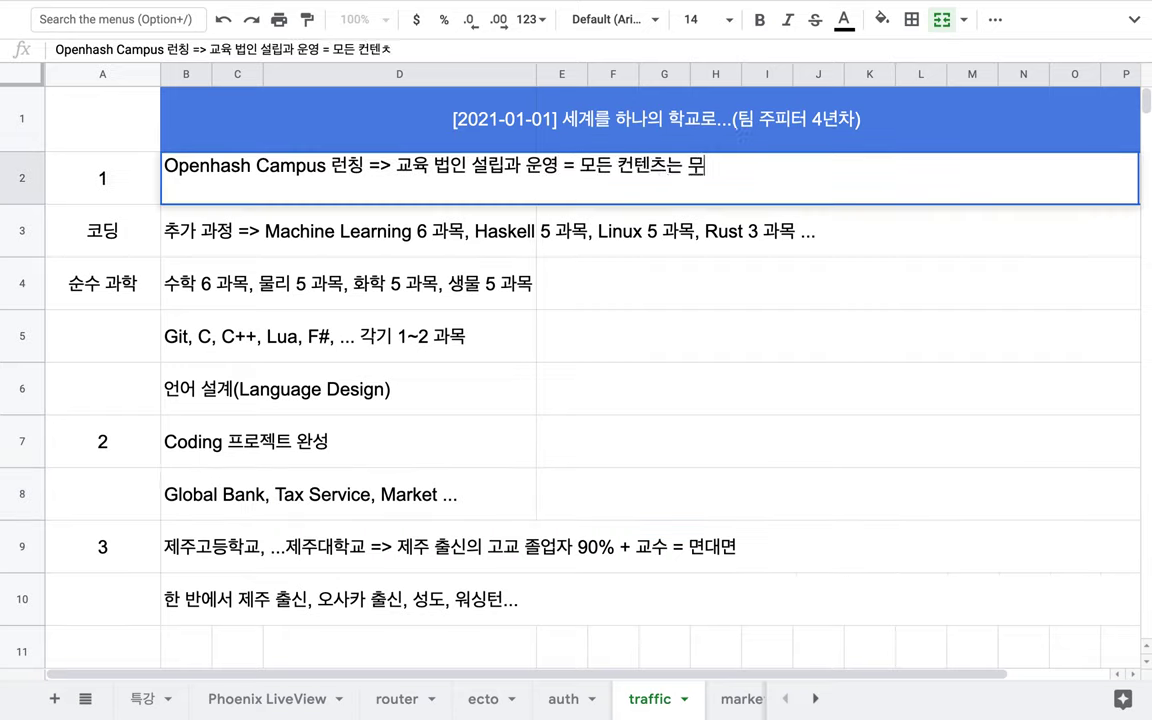
text(료 공개 +)
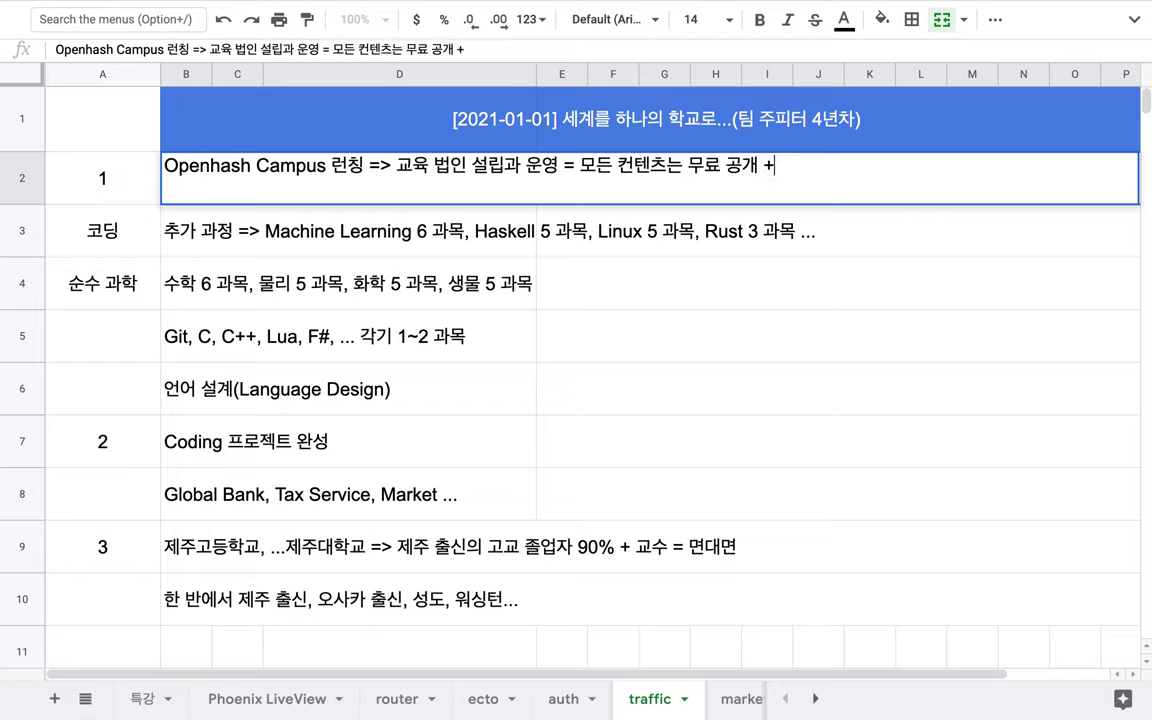
Continue the row 2 text with "유료($1/ month) 서비스" after the plus sign
text( 유료($1/ㅡㅂ)
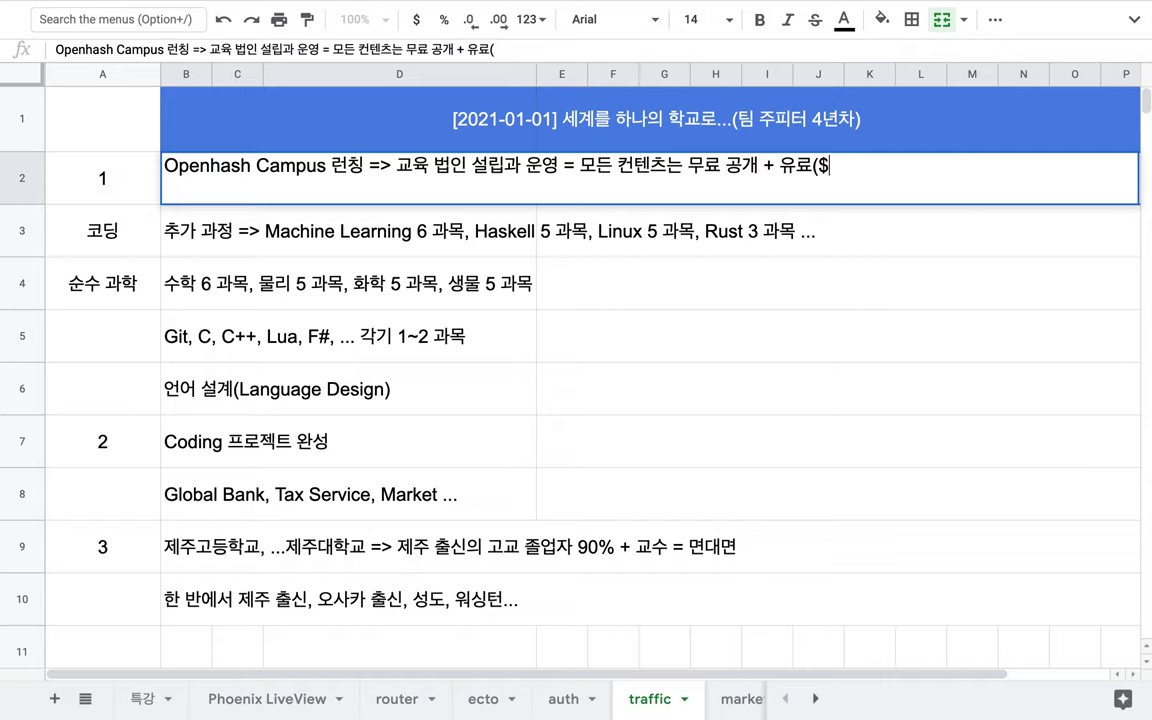
key(BackSpace)
key(BackSpace)
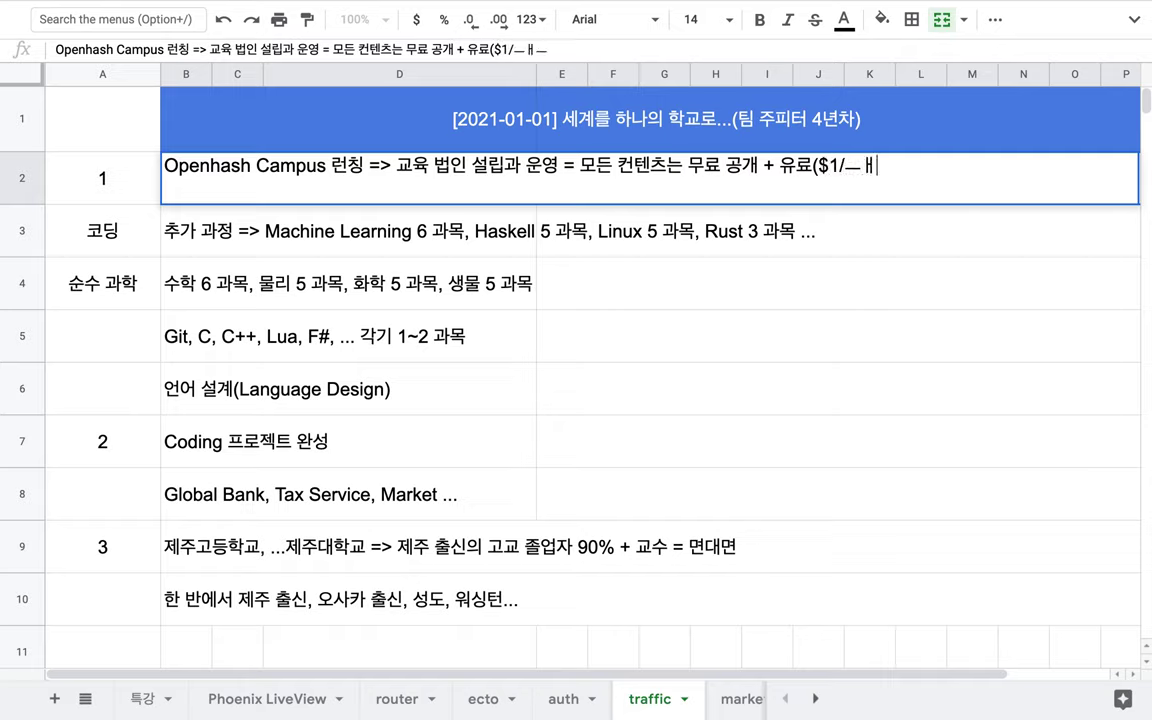
text(ㅡㅐㅜ소)
key(BackSpace)
key(BackSpace)
key(BackSpace)
key(BackSpace)
key(BackSpace)
text(ㅡㅐ)
key(BackSpace)
key(BackSpace)
text(month) t)
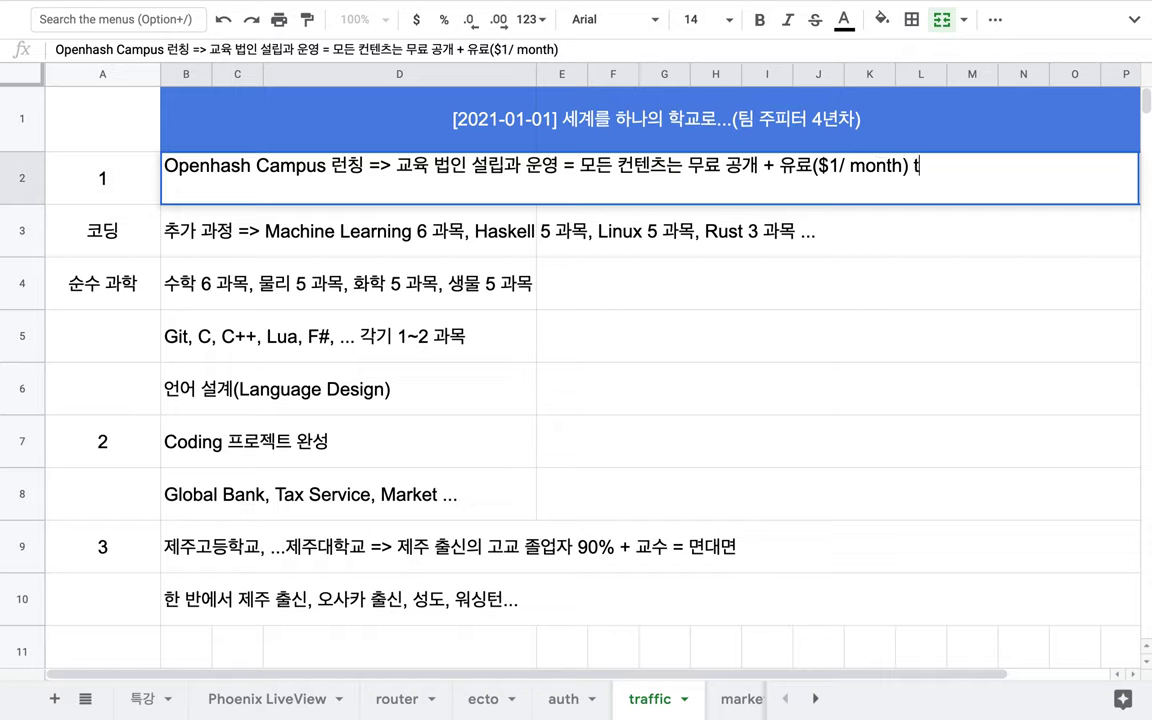
text(서빗스)
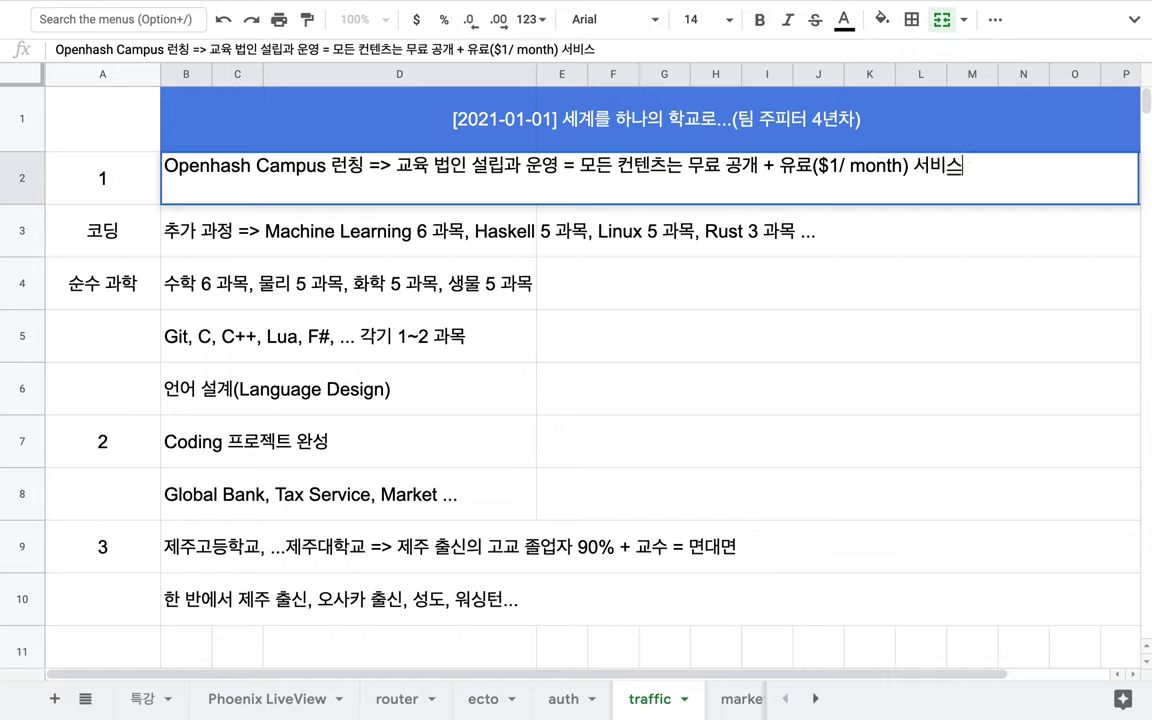
drag(777, 165, 1027, 175)
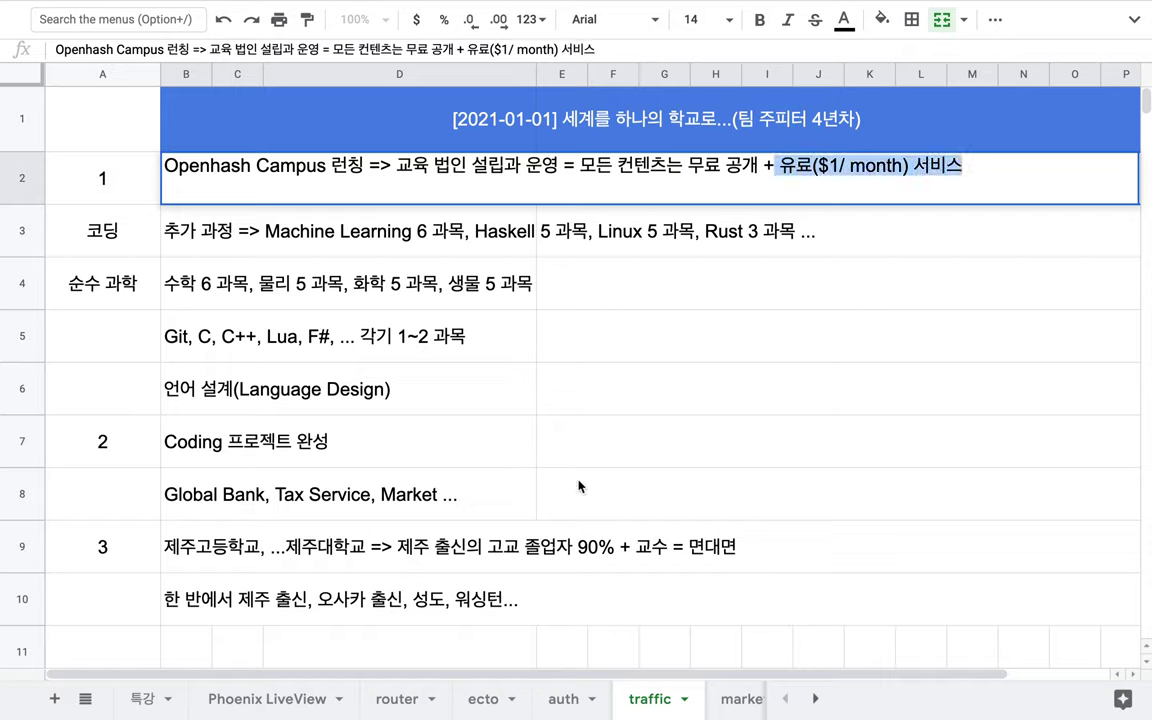
Replace "반에서" in the row 10 text with "클라스를 구성 =>"
double_click(258, 600)
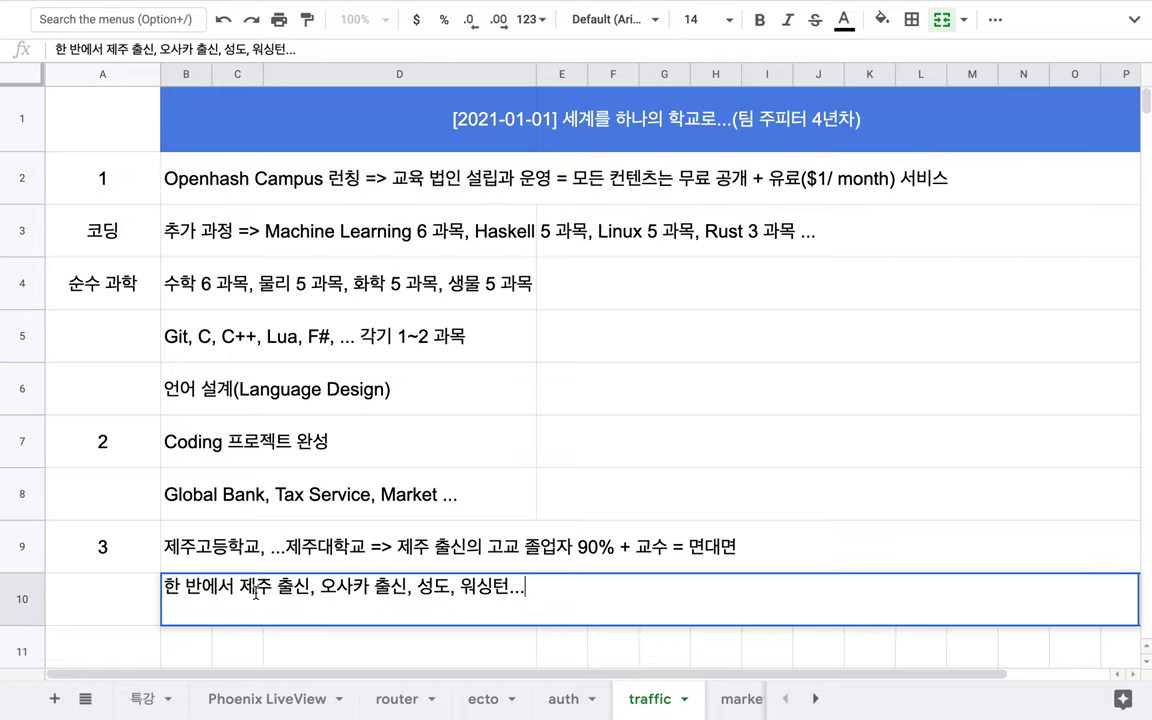
click(211, 590)
key(BackSpace)
key(BackSpace)
text(클라스)
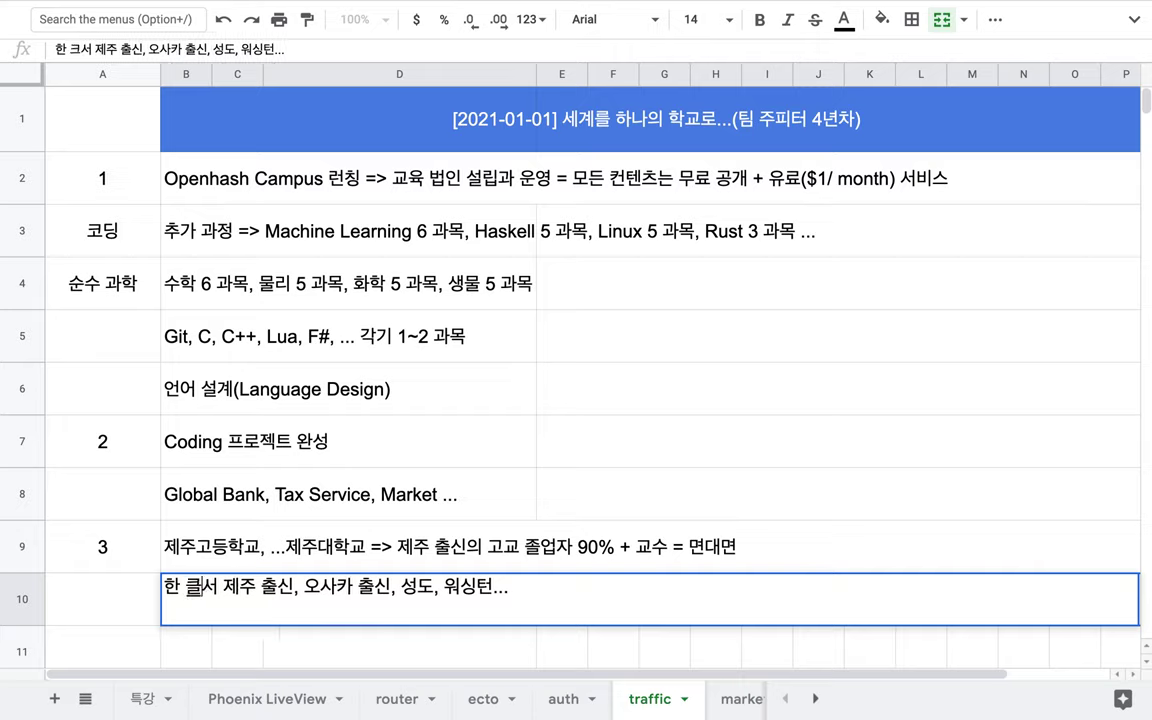
text(를 구성)
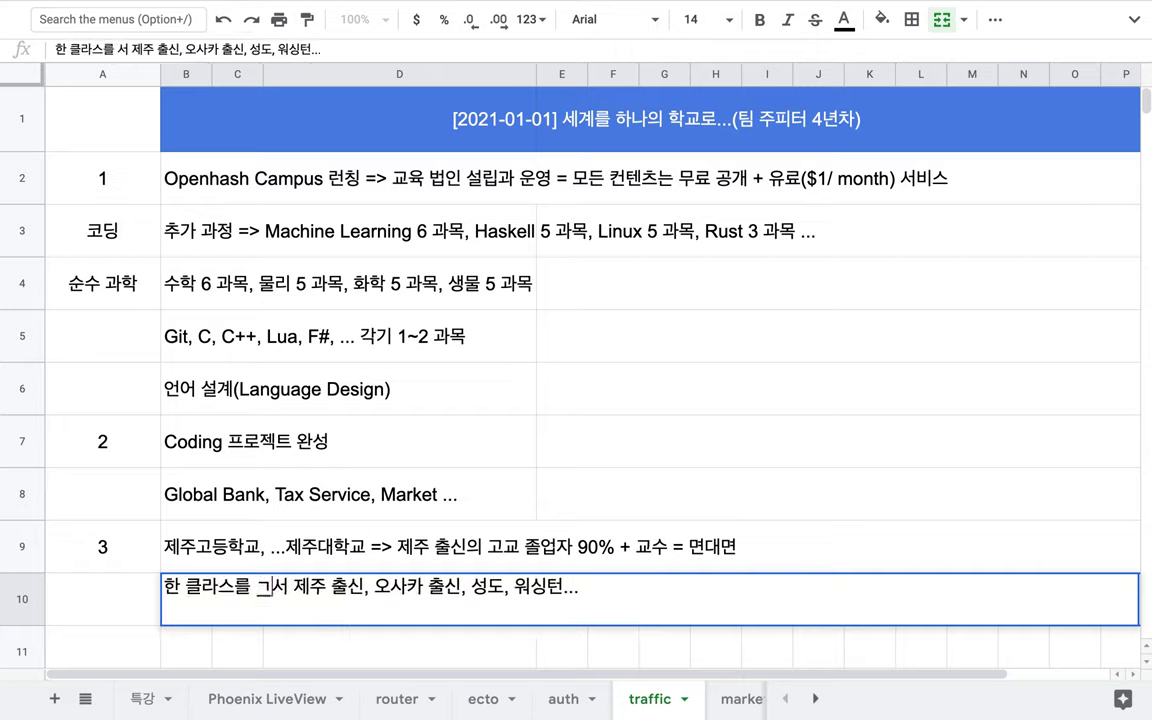
key(Delete)
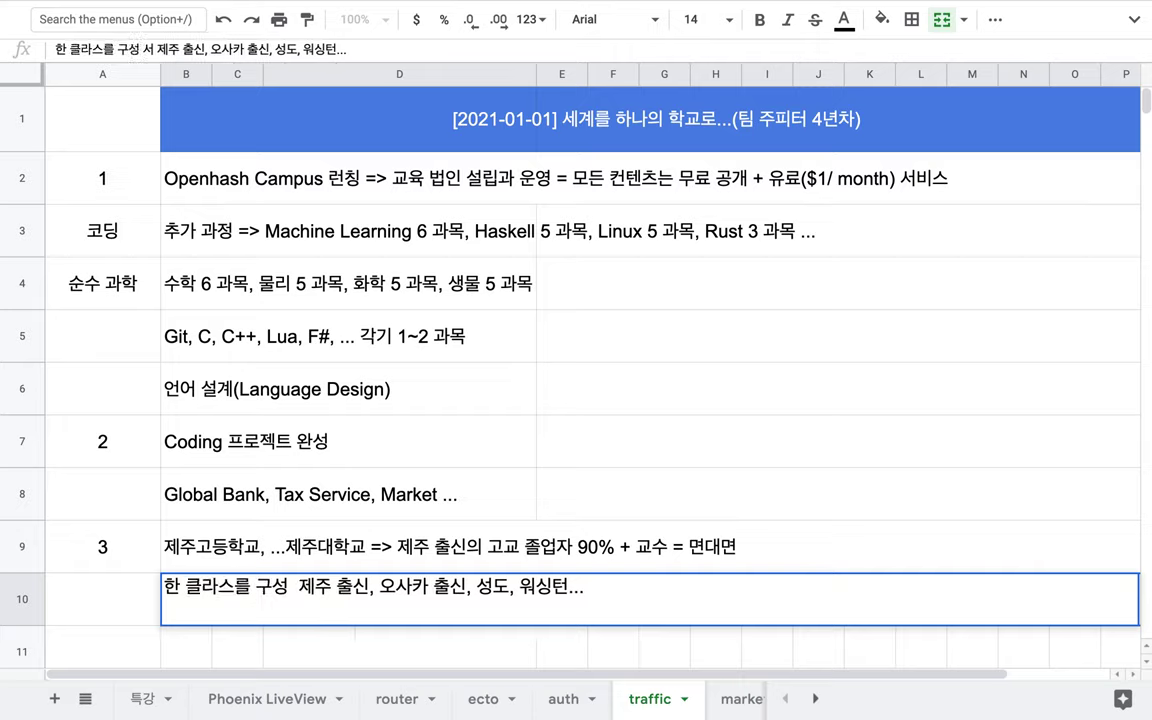
text(=>)
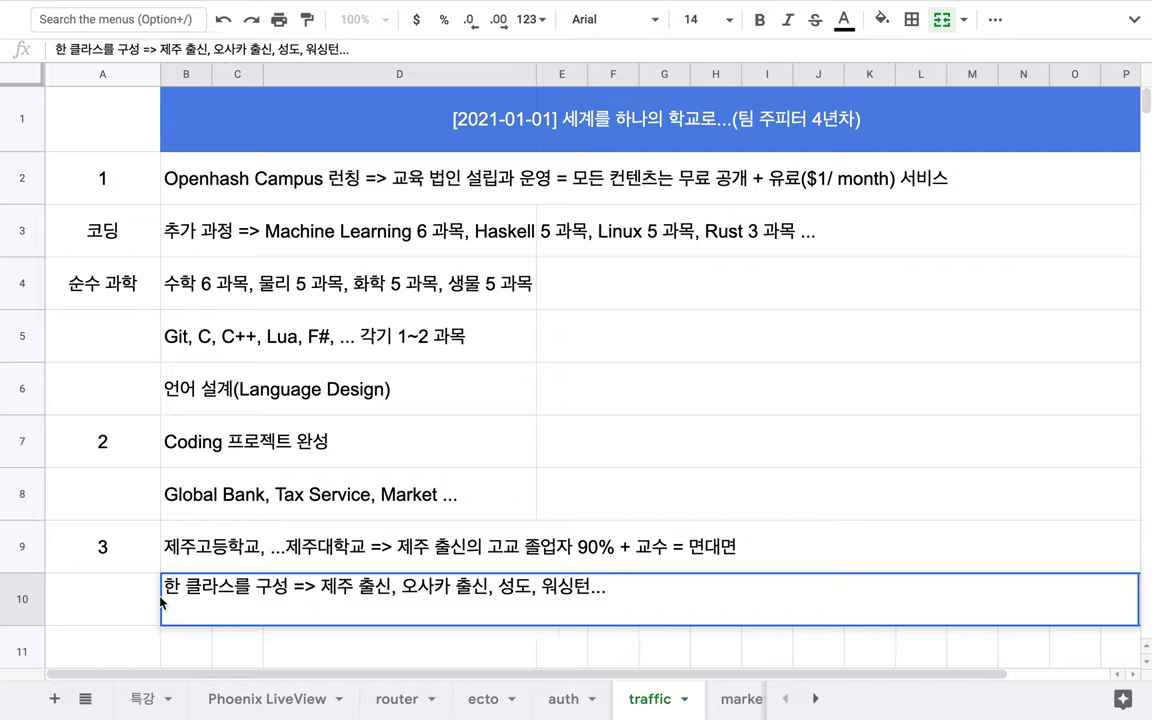
click(607, 589)
Examine the Git, C, C++ and Lua entries in the row 5 course list
click(314, 338)
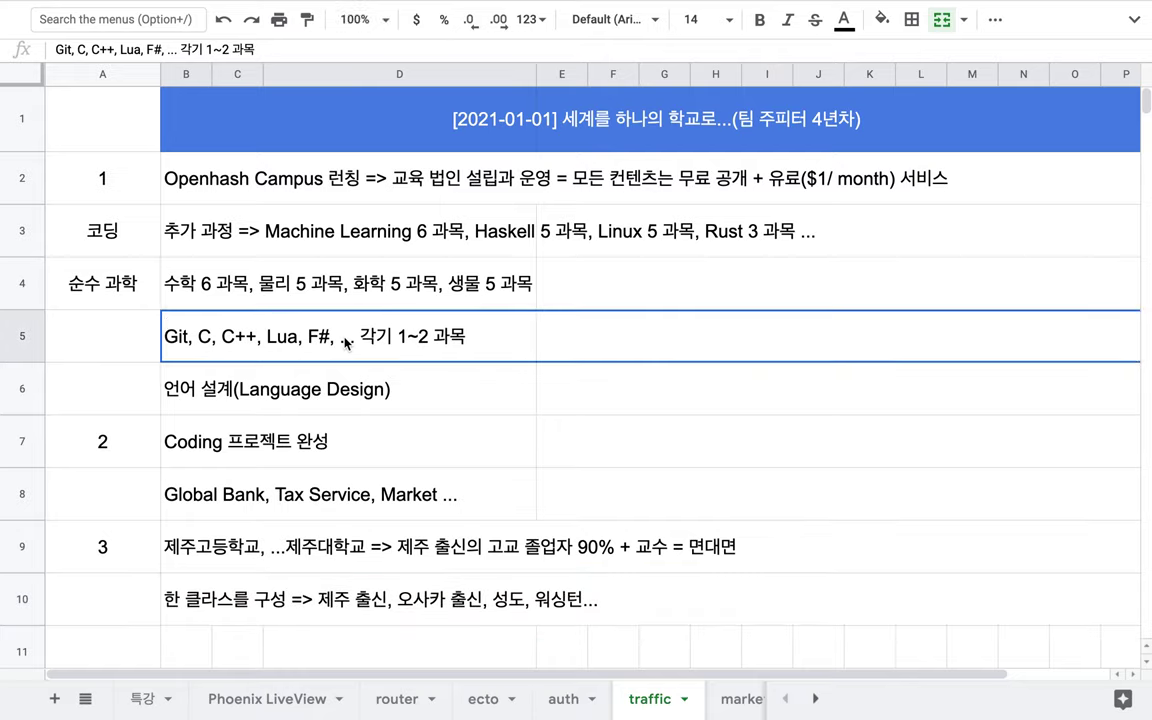
double_click(178, 322)
double_click(166, 324)
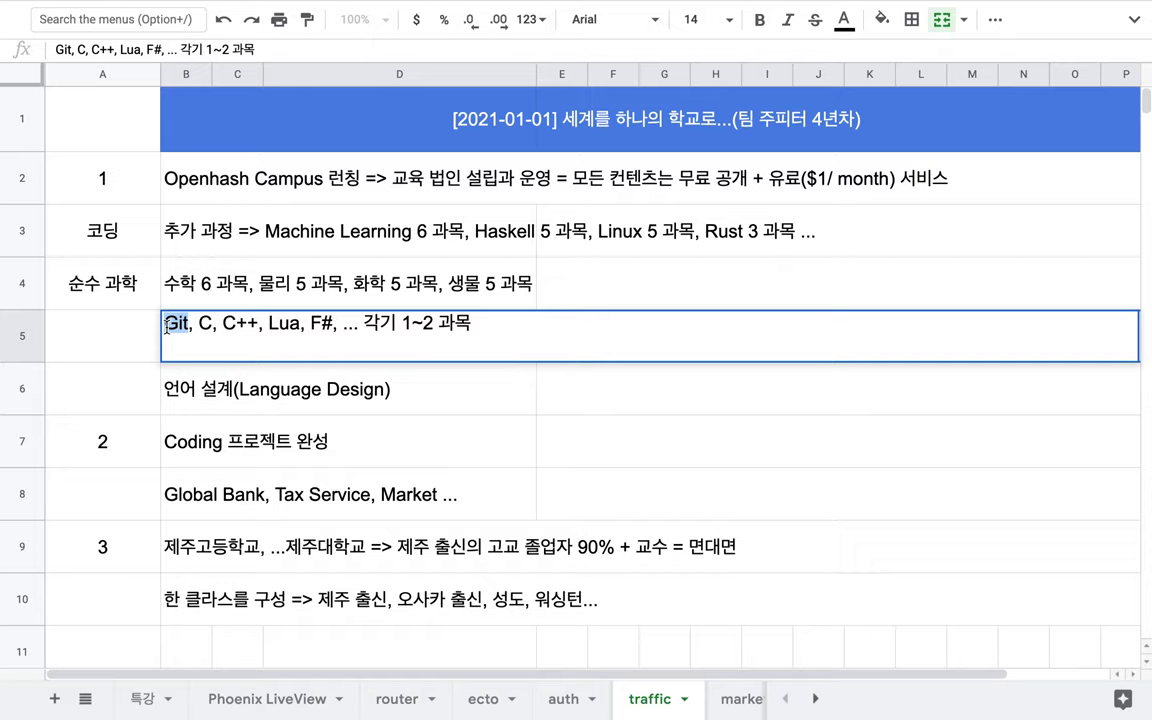
click(263, 328)
drag(263, 328, 301, 328)
drag(164, 322, 307, 323)
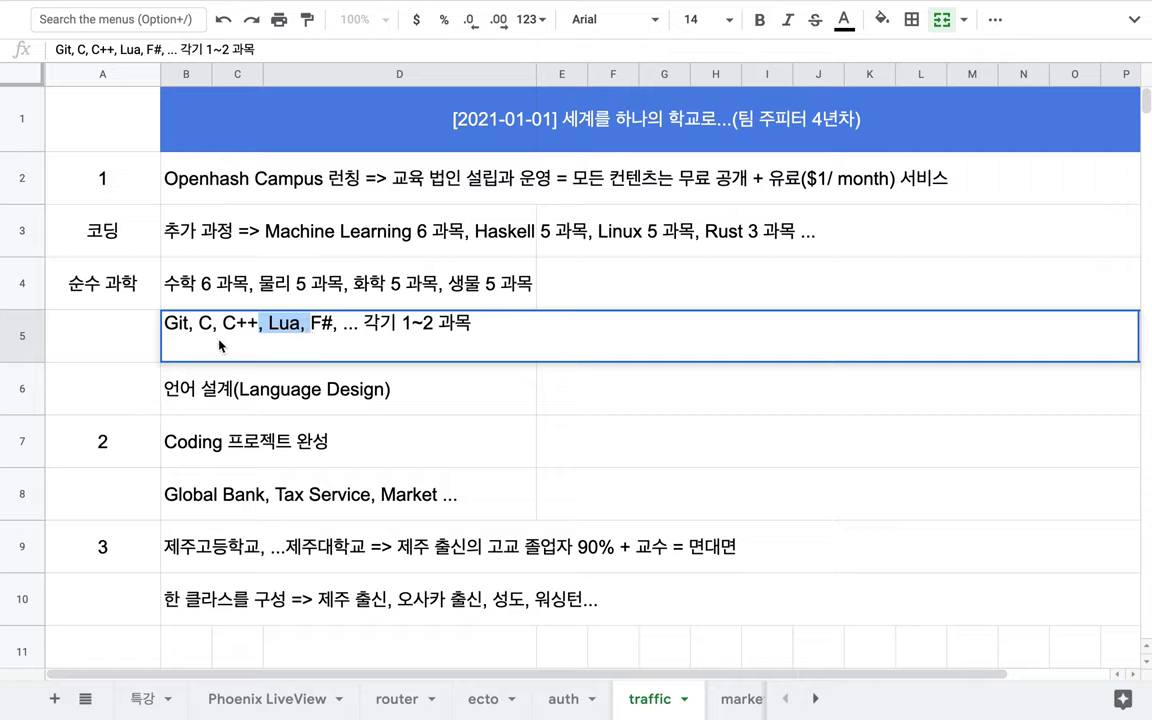
drag(193, 322, 166, 325)
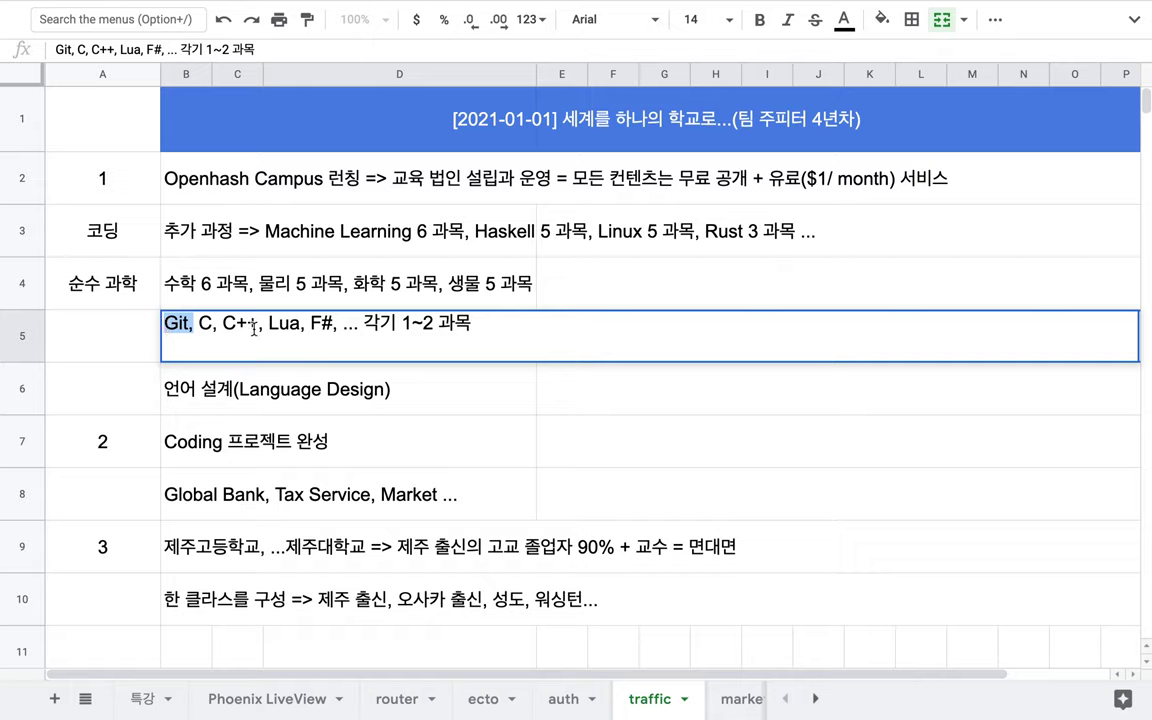
drag(267, 324, 309, 326)
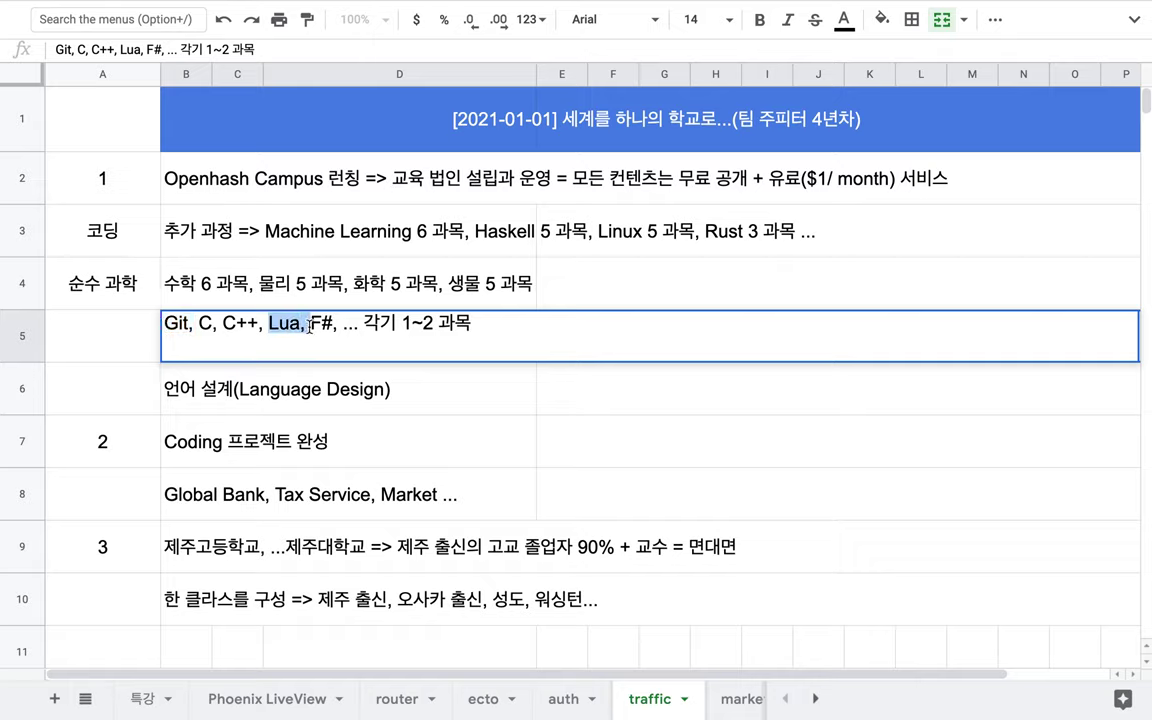
Highlight the "유료($1/ month)" wording in row 2 for review
click(371, 601)
double_click(792, 173)
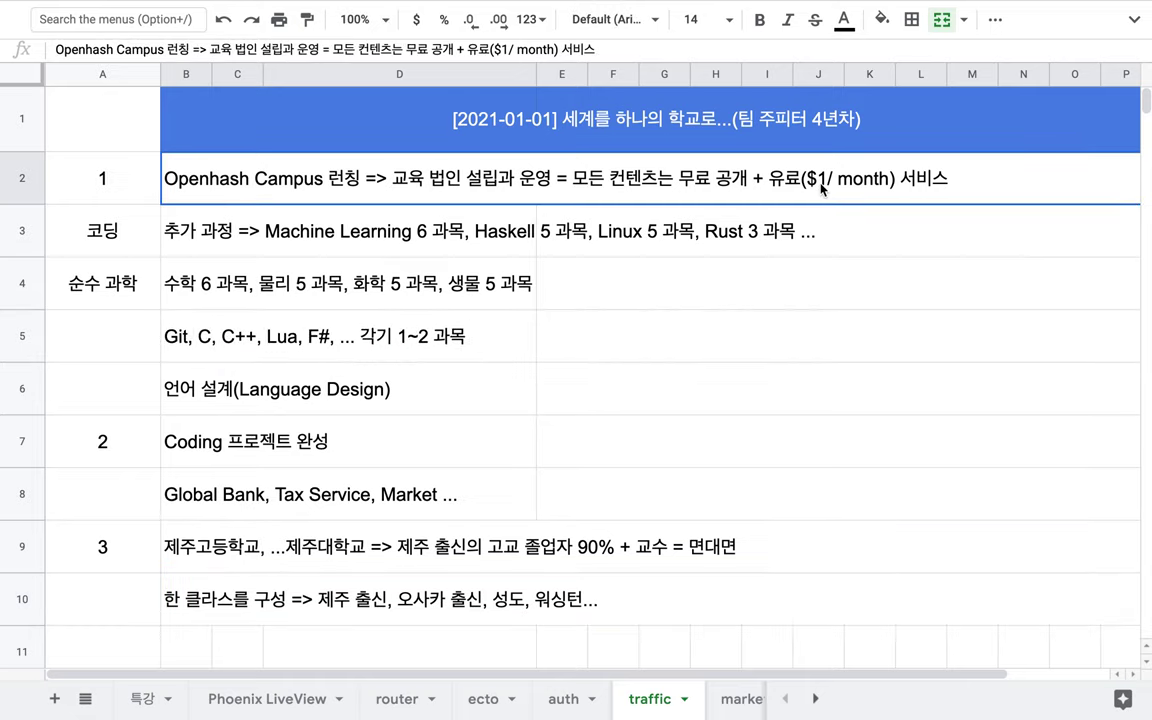
drag(781, 168, 907, 168)
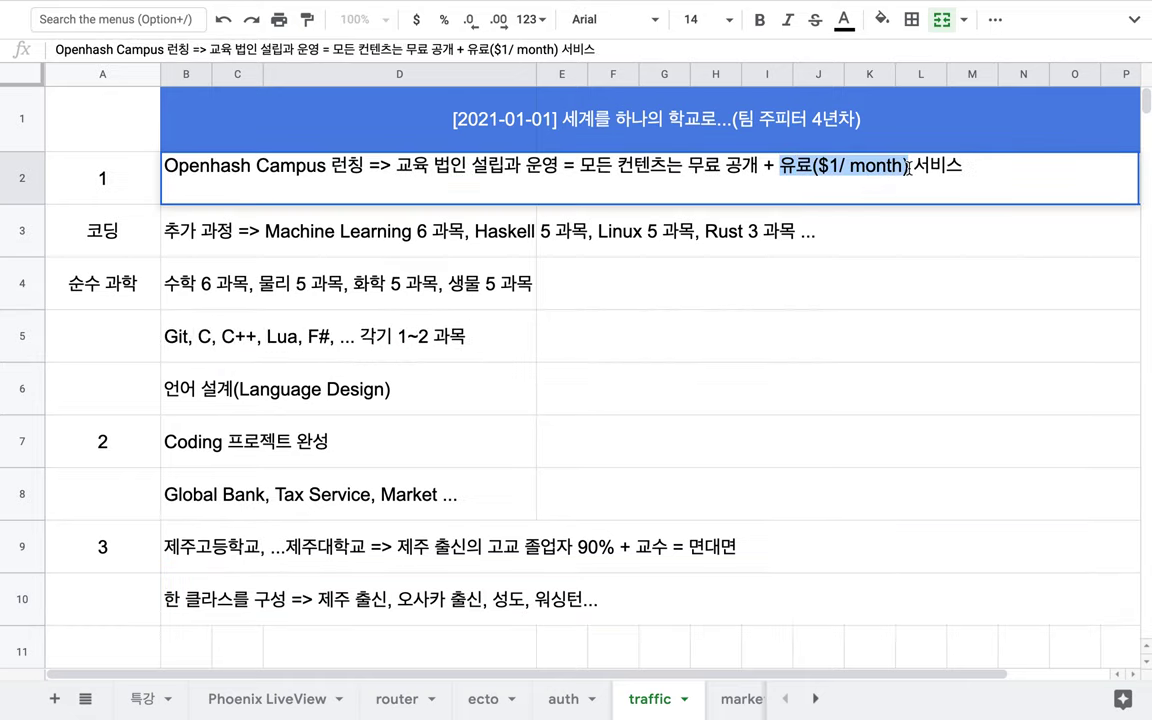
click(869, 296)
Browse the JavaScript, Python and Elixir courses around the 중등 2 level on the 커리큘럼 sheet, and return to the plan sheet
key(ctrl+Right)
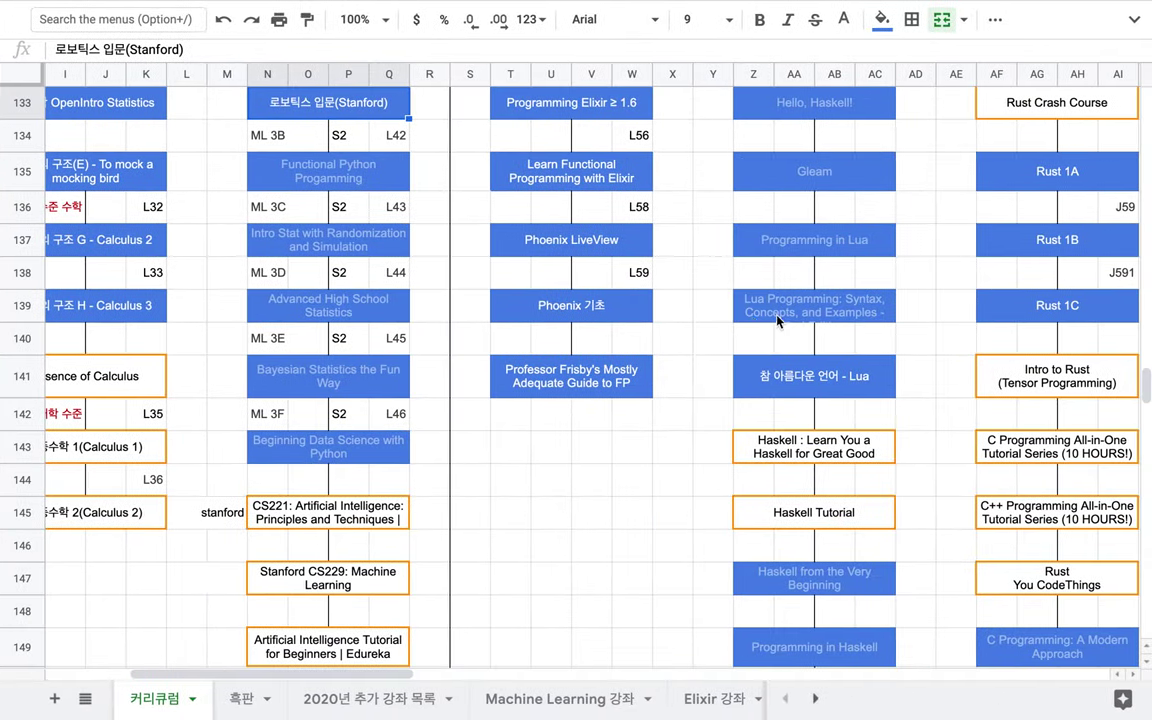
scroll(696, 312, up, 10)
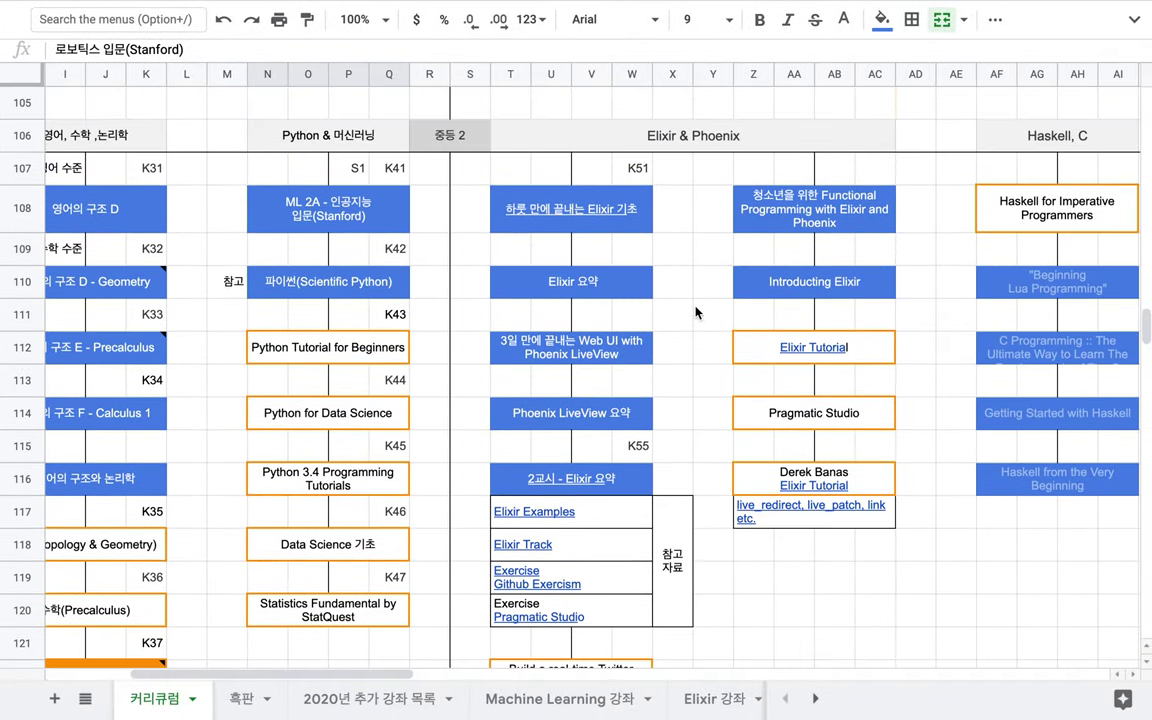
scroll(696, 312, up, 3)
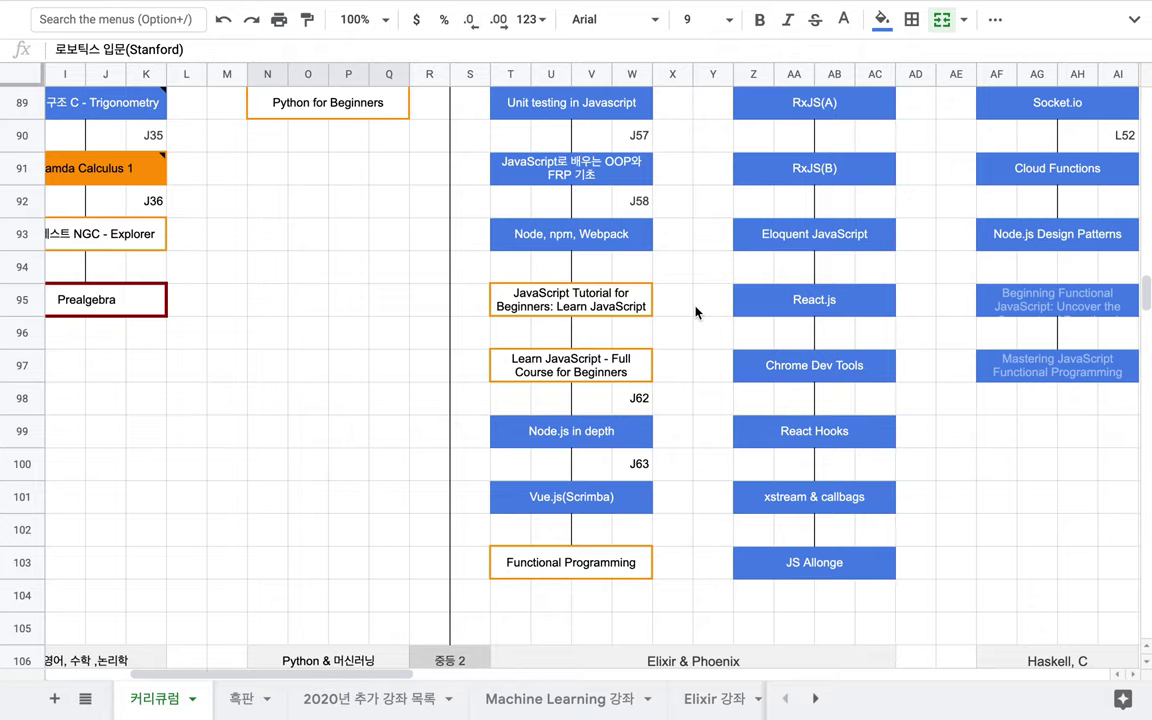
scroll(695, 312, down, 10)
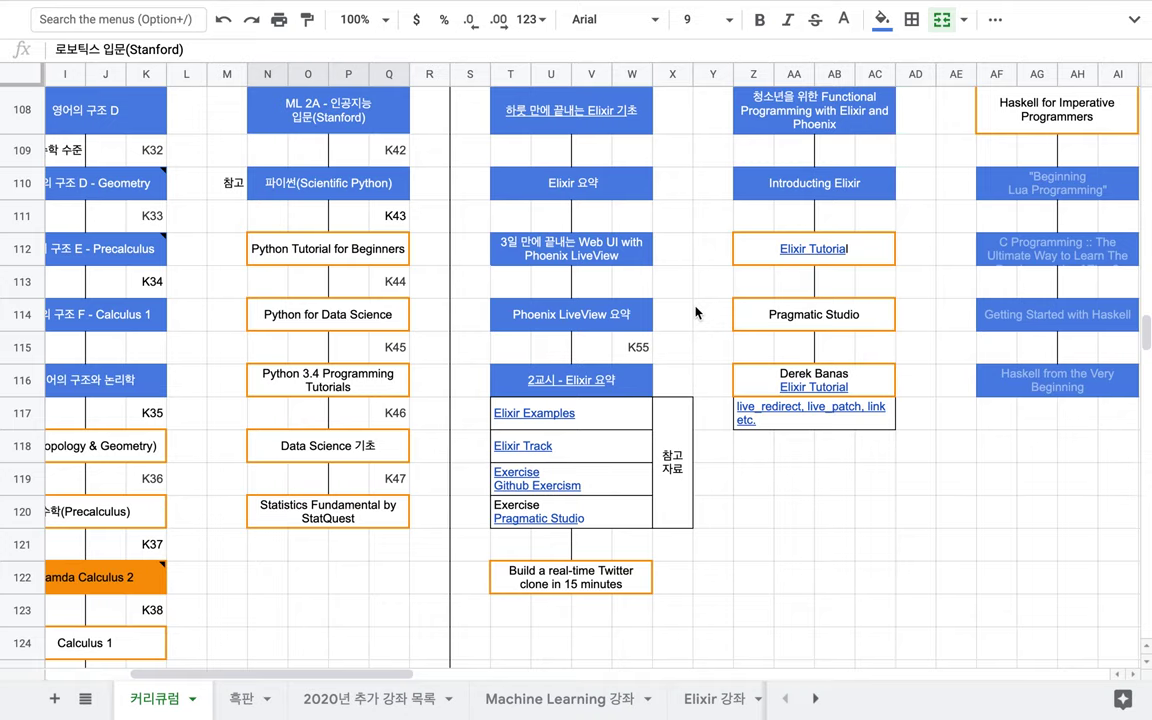
scroll(695, 312, down, 3)
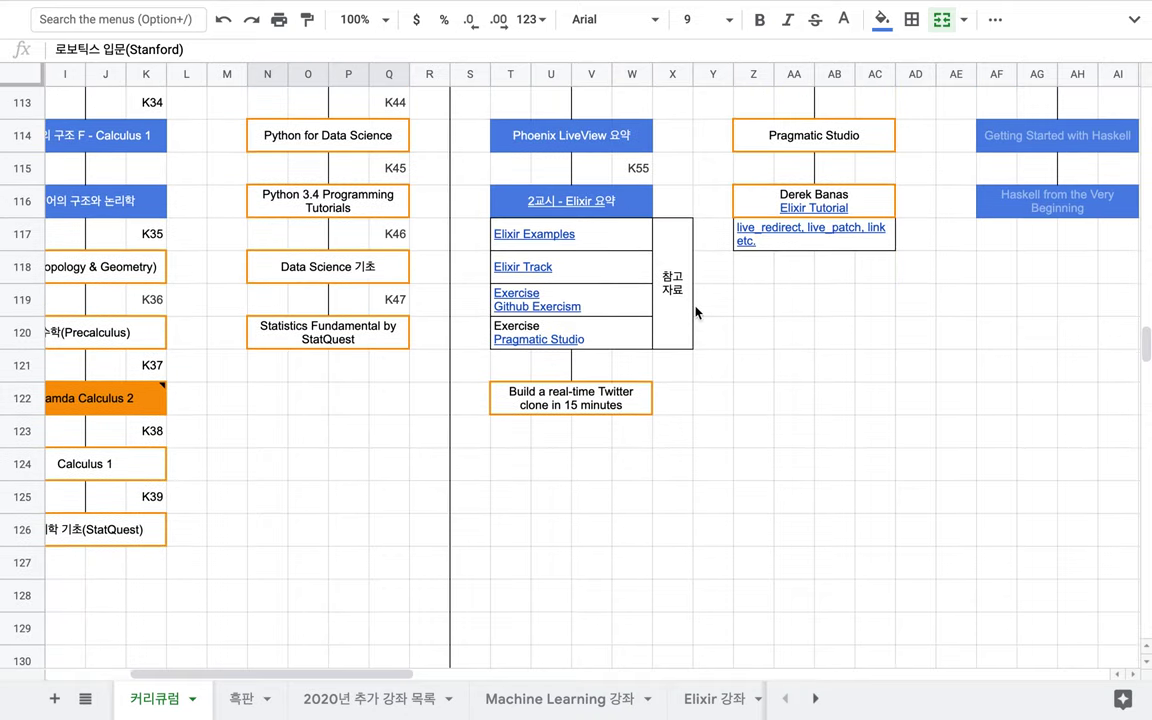
key(ctrl+Left)
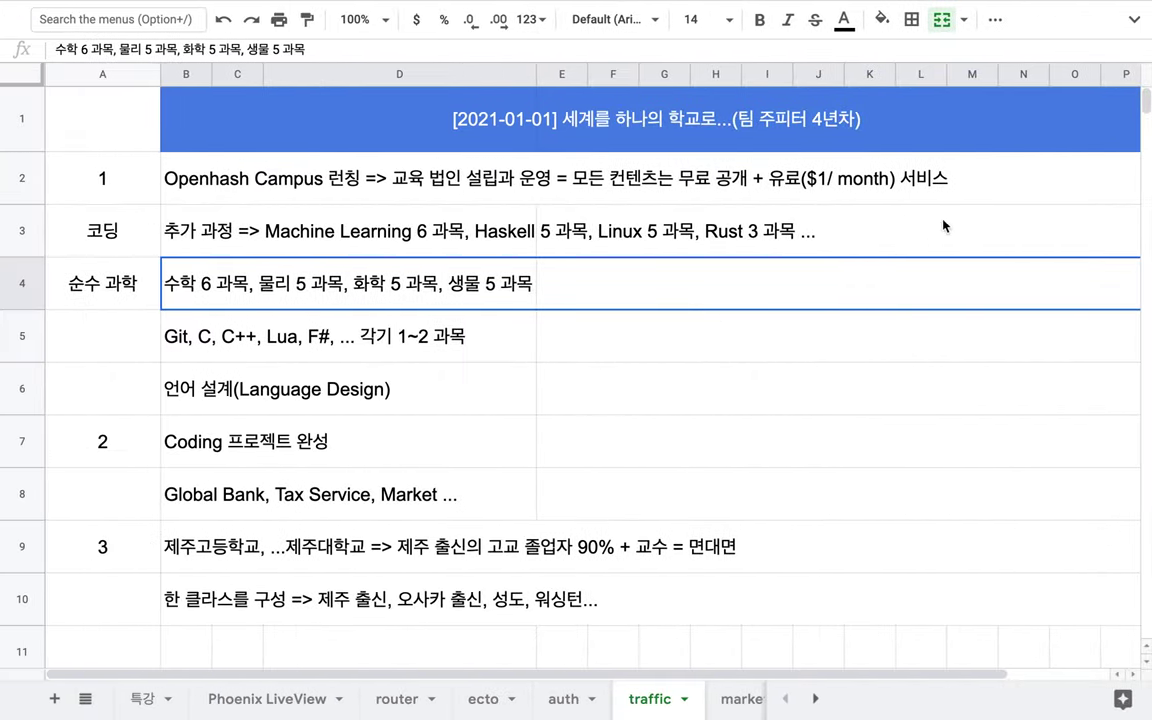
Append "=> 비대면 클라스(Discord)" to the Openhash Campus text in row 2
double_click(993, 186)
text(=> )
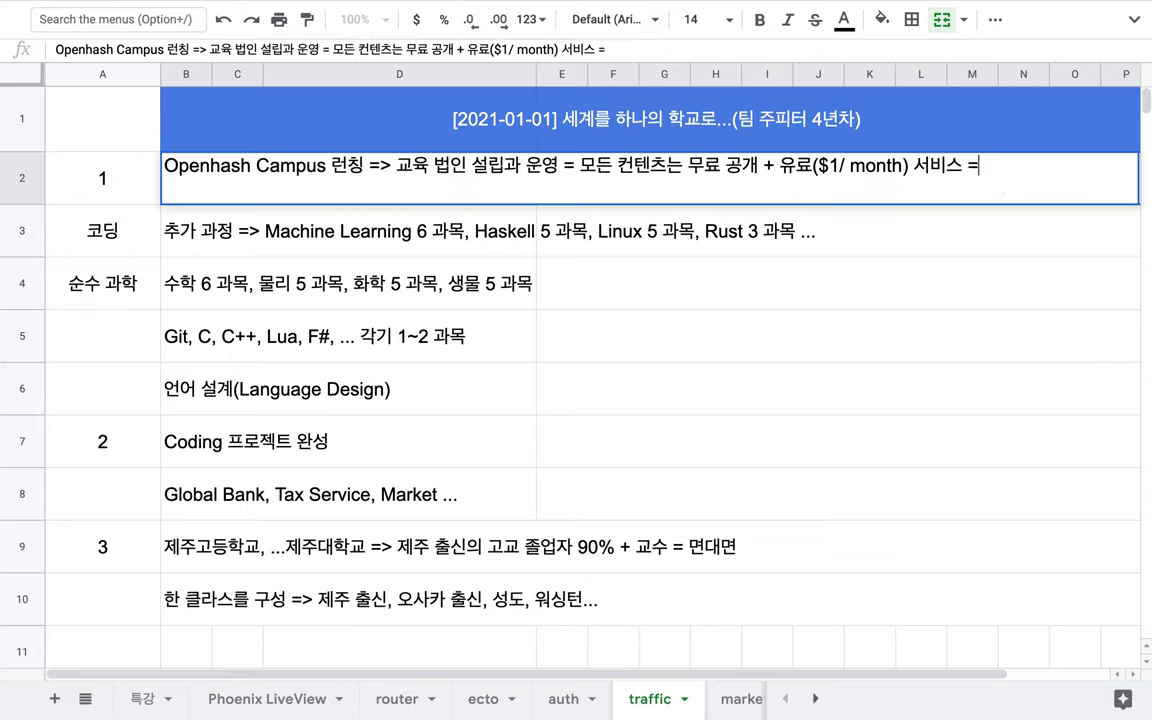
text(비대면 ㅋ)
text(ㅡㄹ라스)
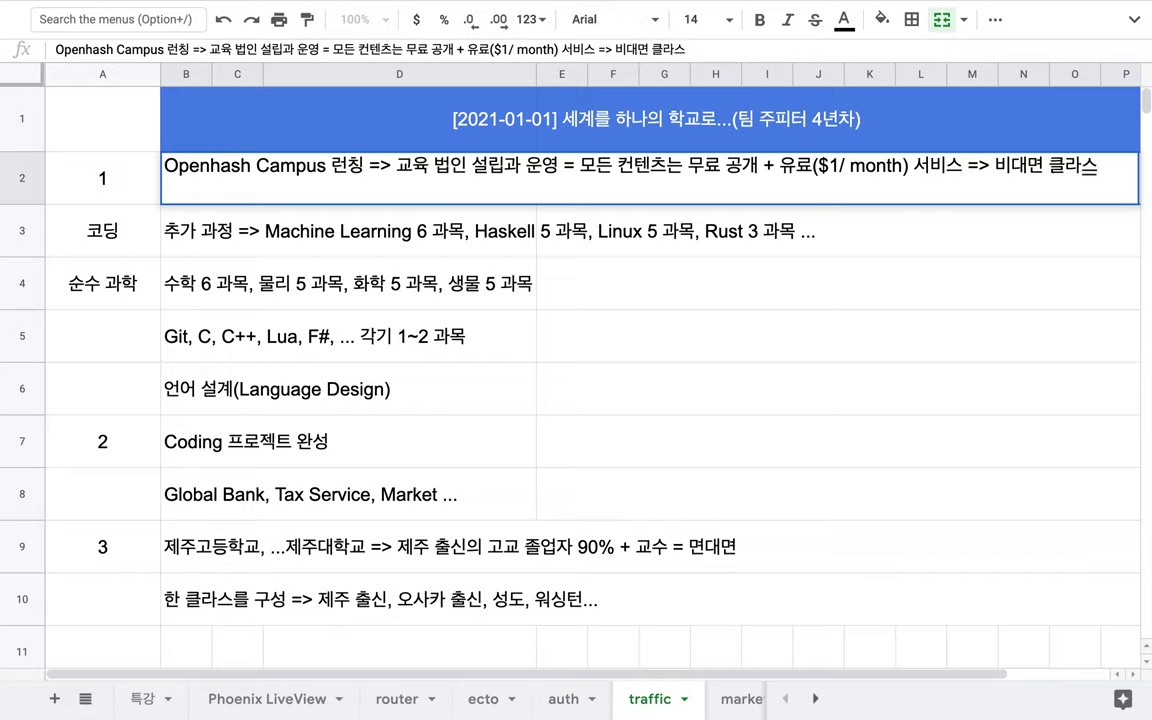
text((Discord)
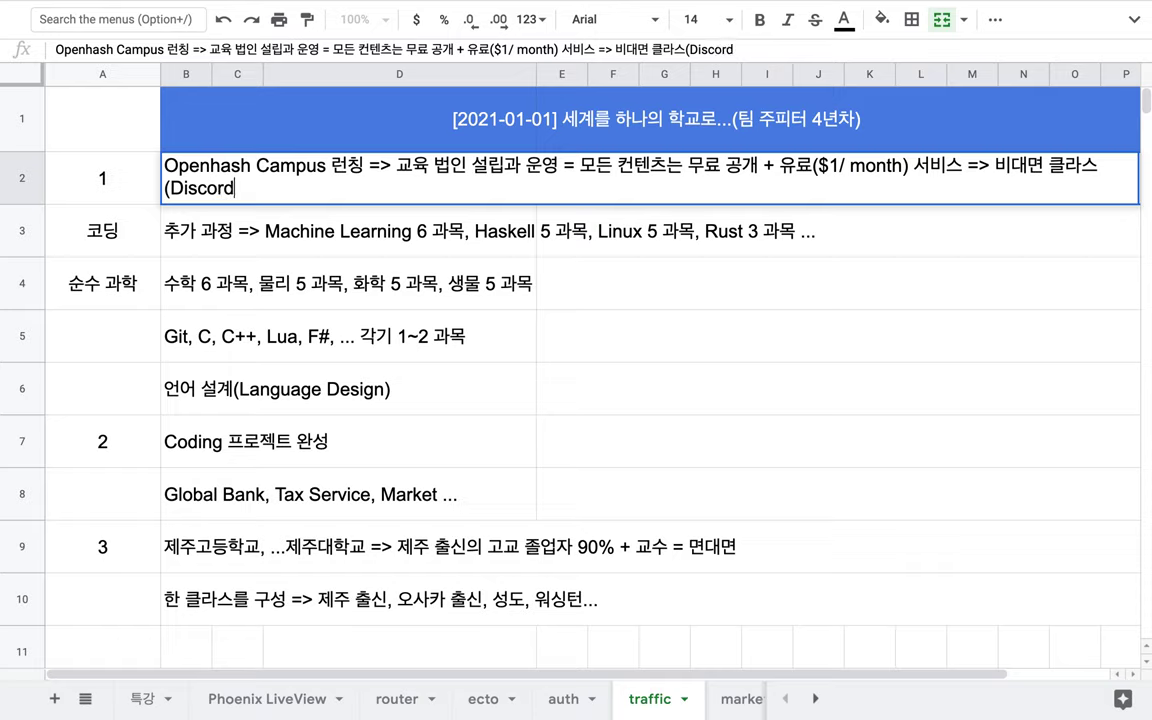
text())
drag(257, 189, 153, 196)
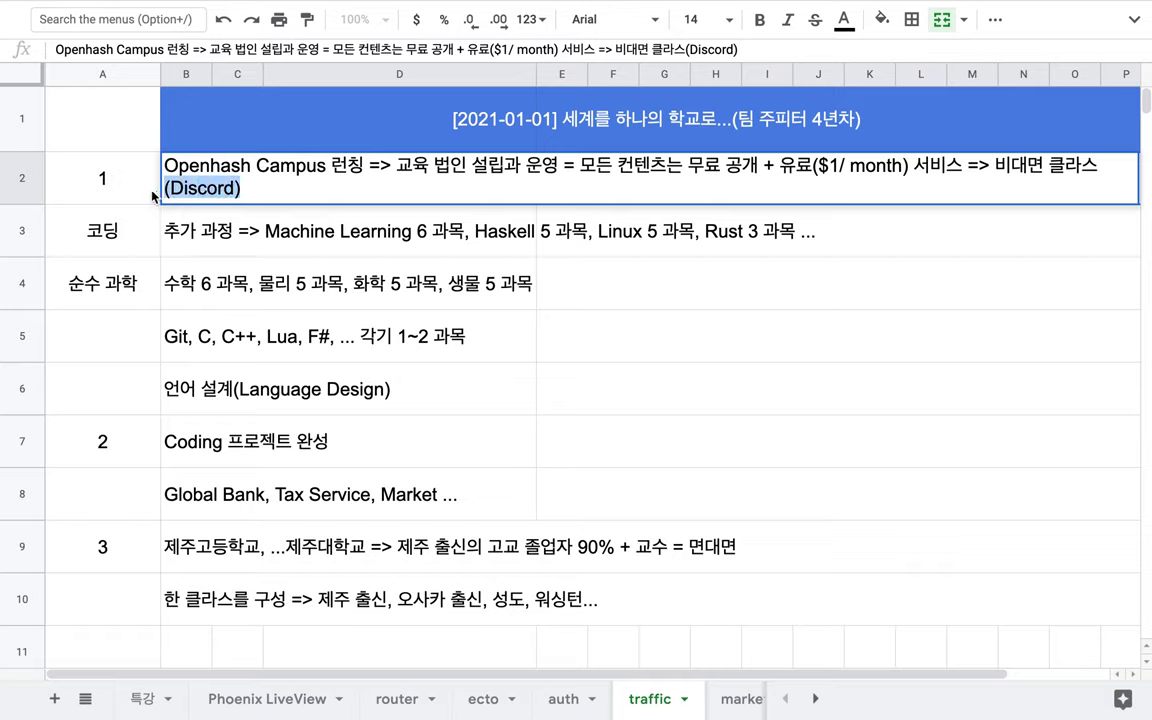
Insert " = 공부의 FB" after "Discord" inside the parentheses in row 2
key(Right)
key(Left)
text(=)
text( rhd)
key(BackSpace)
key(BackSpace)
key(BackSpace)
text(고ㅇ부의 FB)
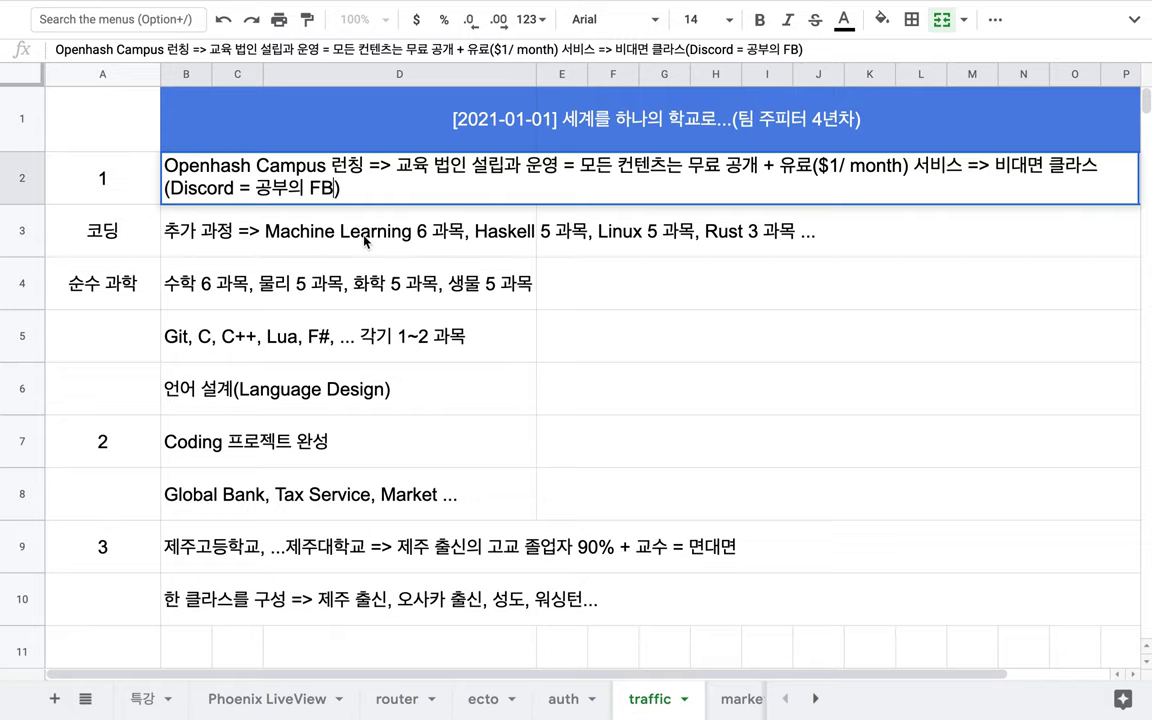
key(Return)
click(405, 188)
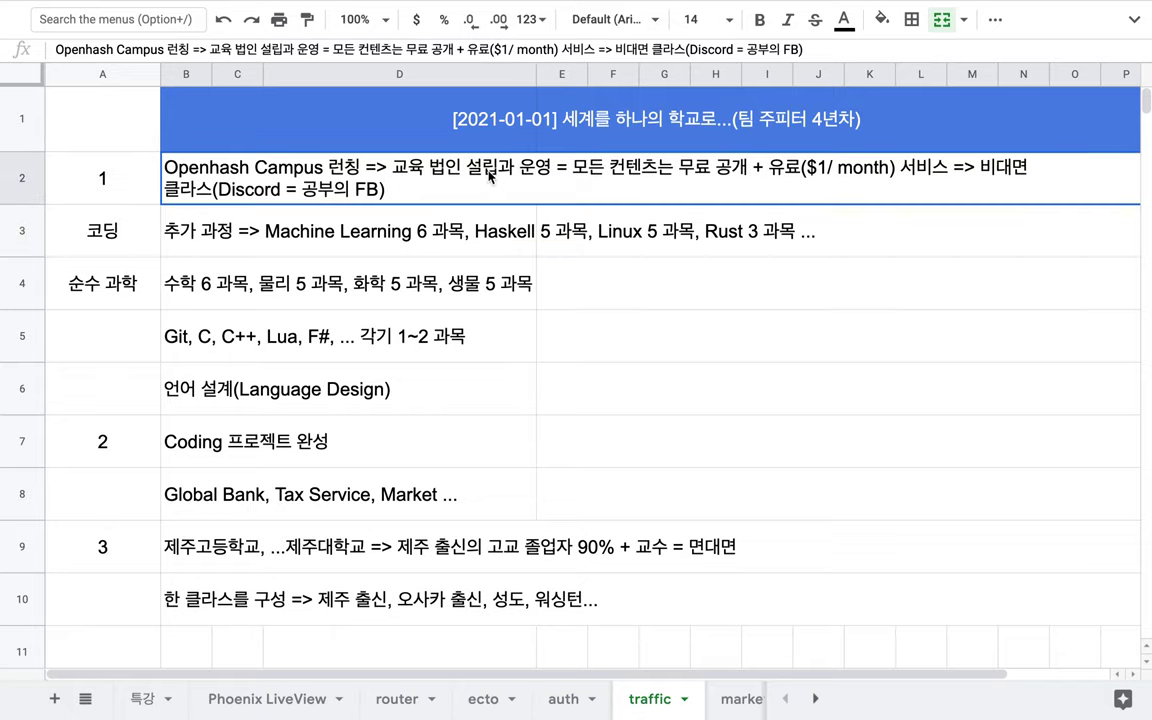
Increase the height of row 2 to give the two-line Openhash Campus text more room
drag(30, 204, 30, 232)
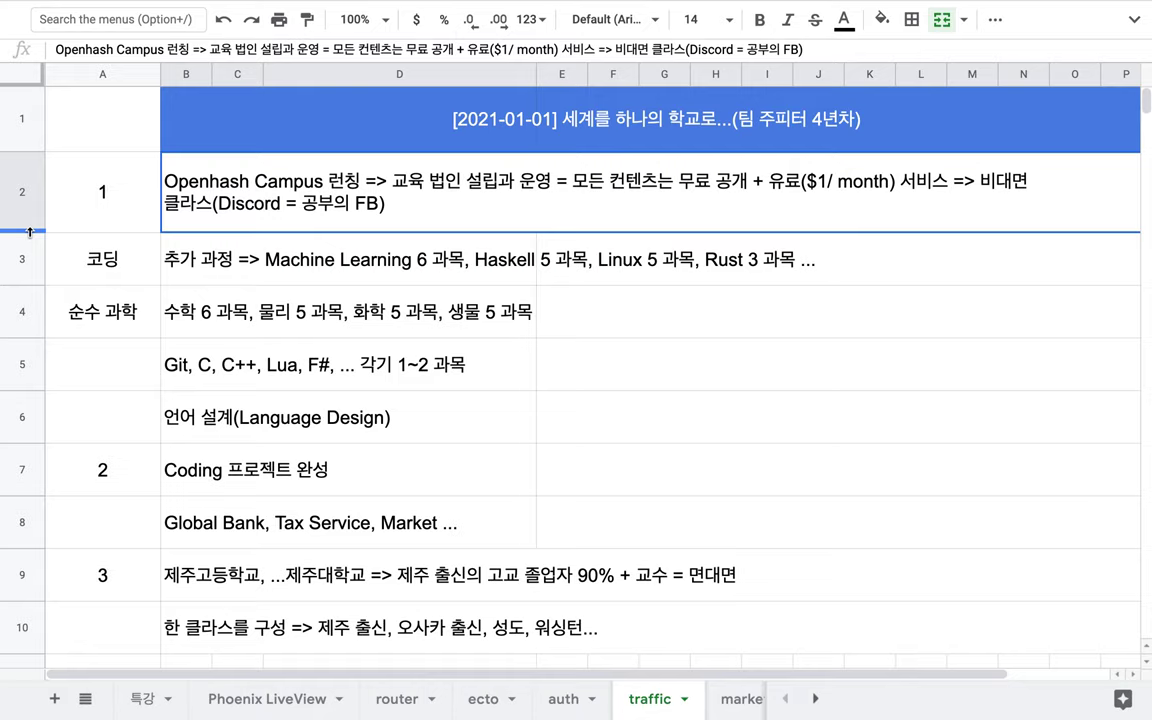
double_click(617, 134)
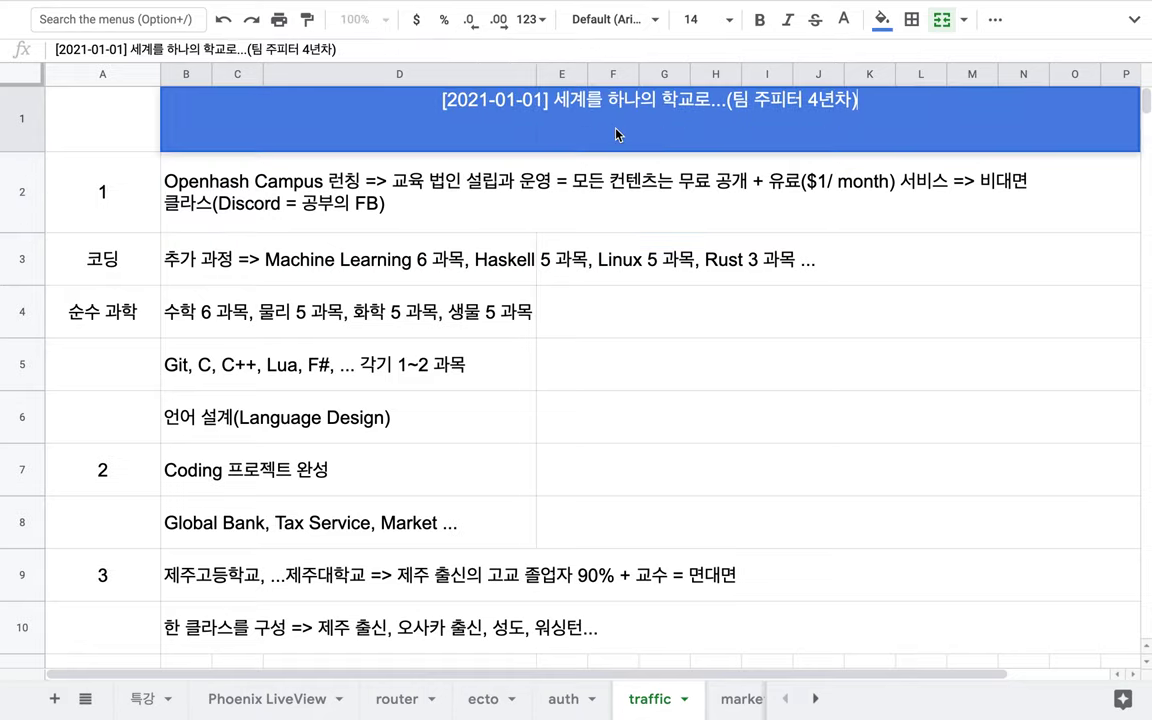
click(617, 210)
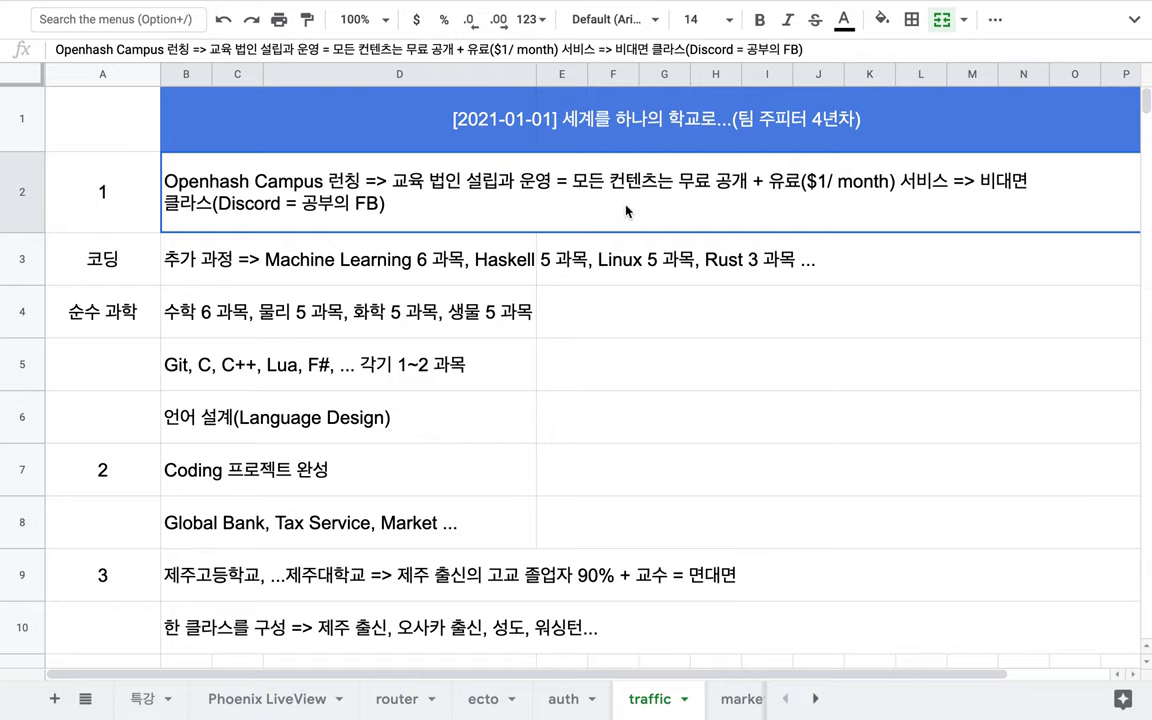
click(527, 141)
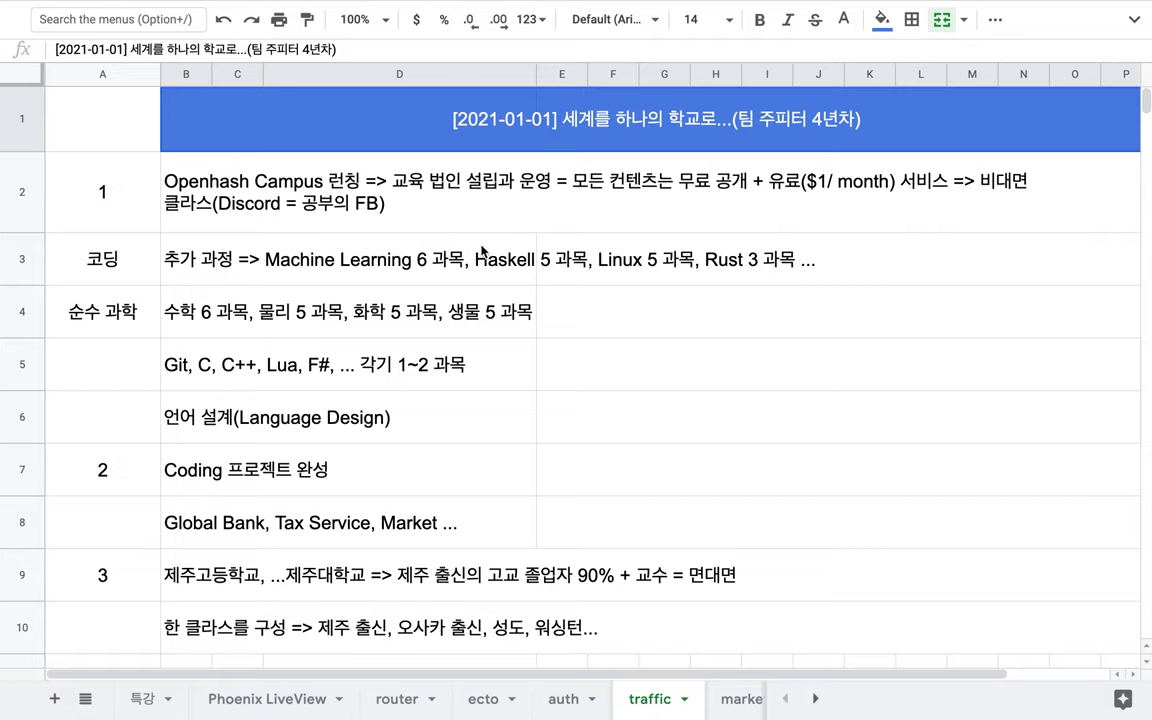
Add "C#" after "F#," in the row 5 list of programming languages
click(380, 366)
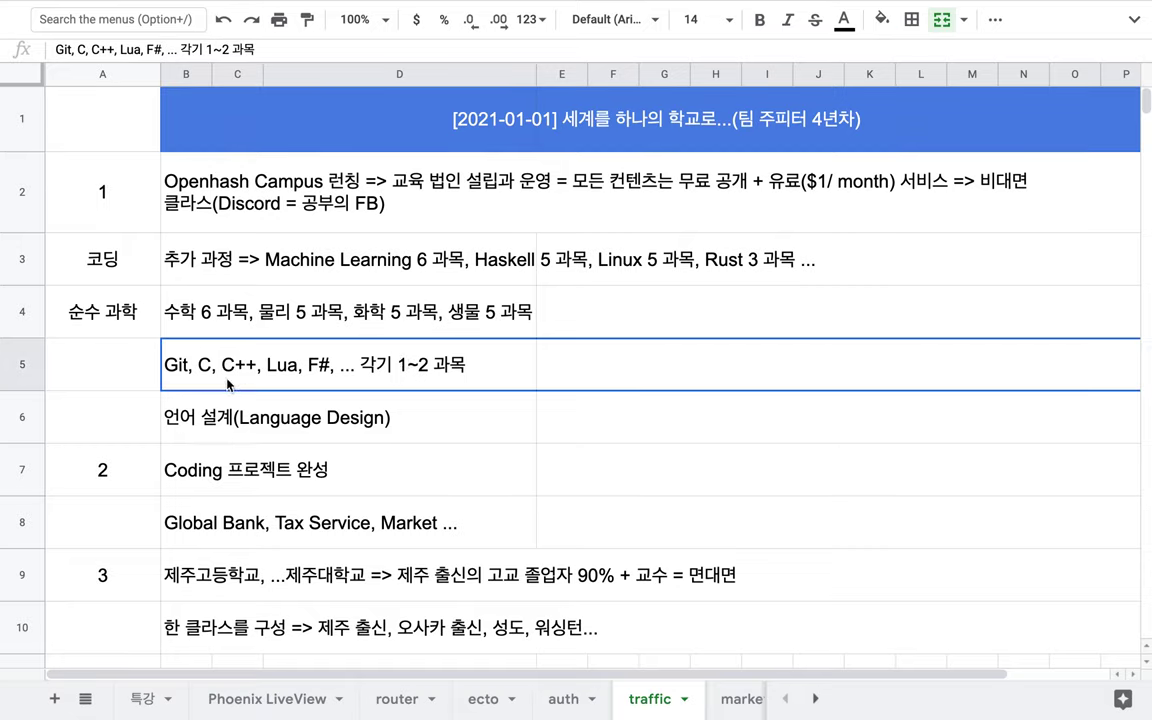
double_click(335, 376)
text(C )
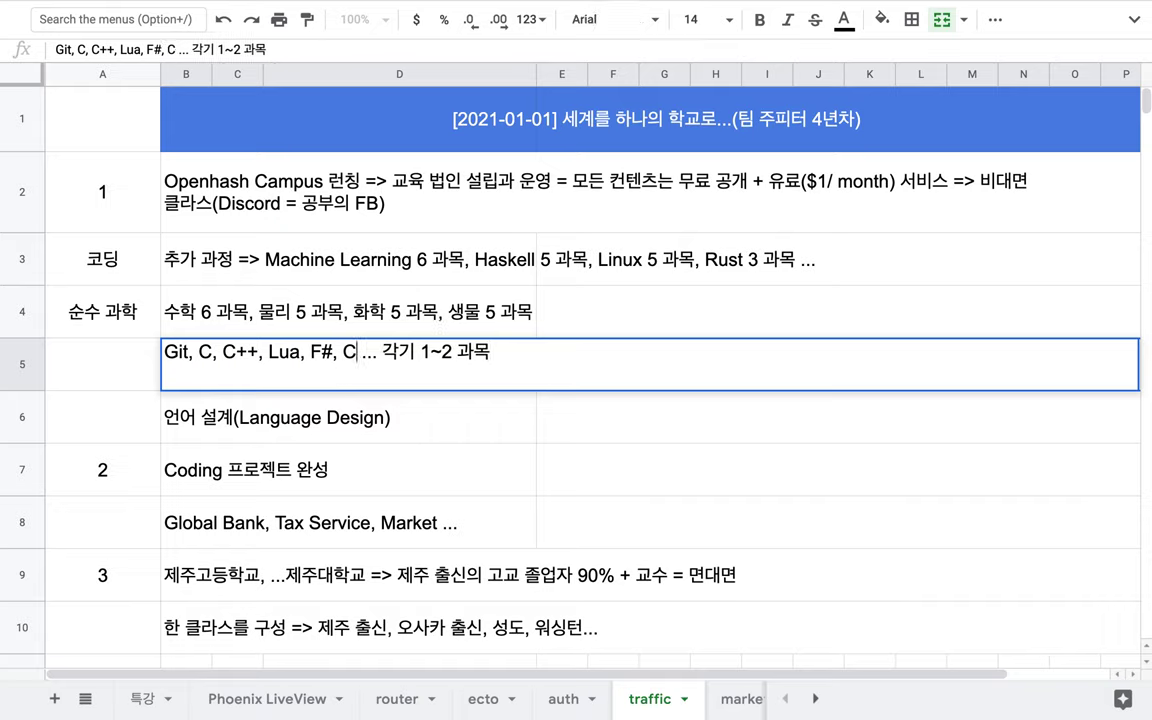
text(#)
drag(343, 352, 372, 354)
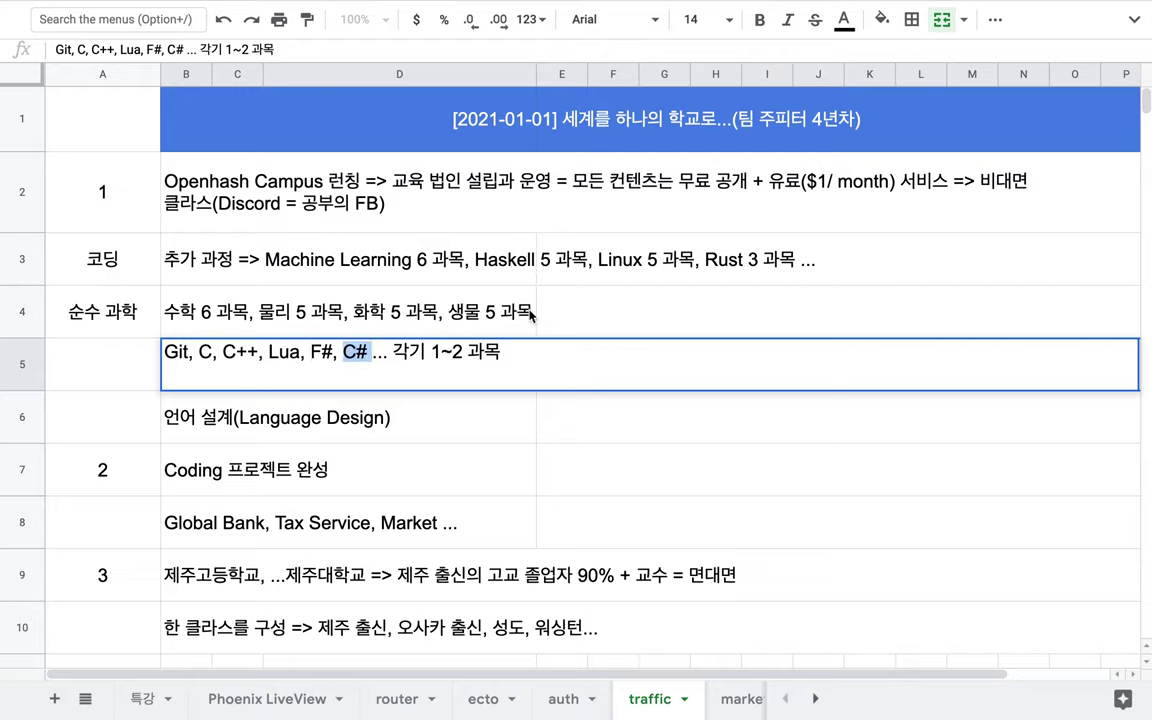
Append "= 1개의 과목은 1권의 책" to the science subjects text in row 4
double_click(532, 314)
text(= )
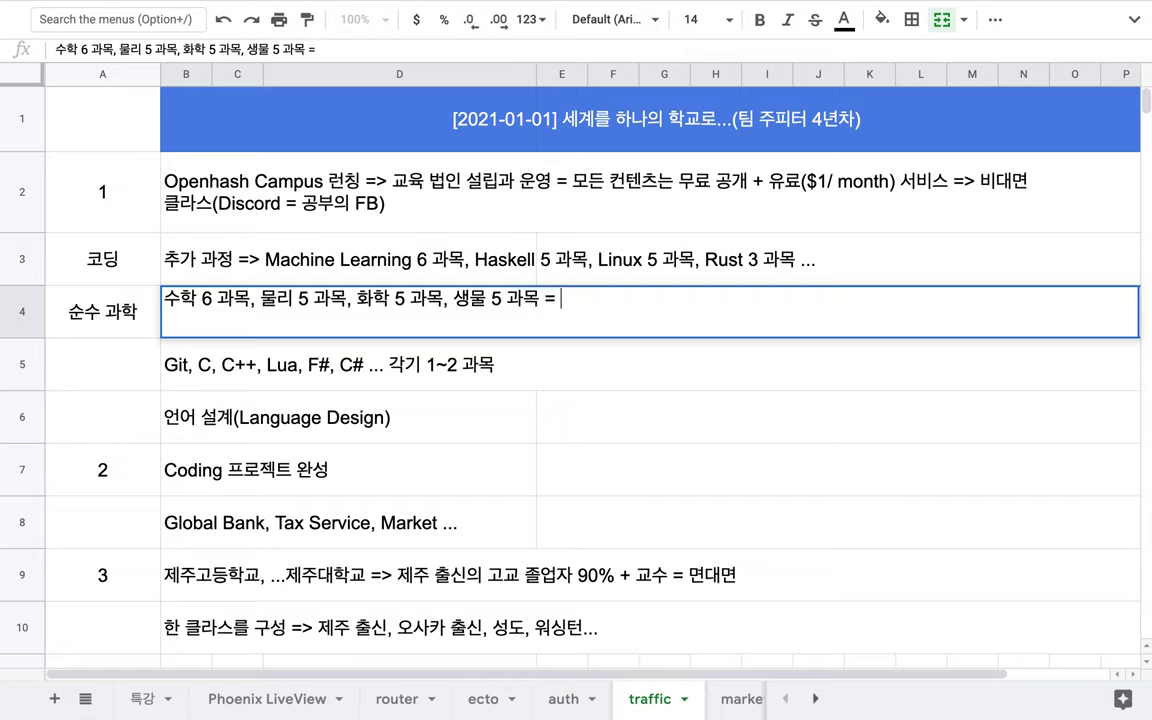
text(1)
text(rodm)
key(BackSpace)
key(BackSpace)
key(BackSpace)
key(BackSpace)
text(갱의 과목은 1)
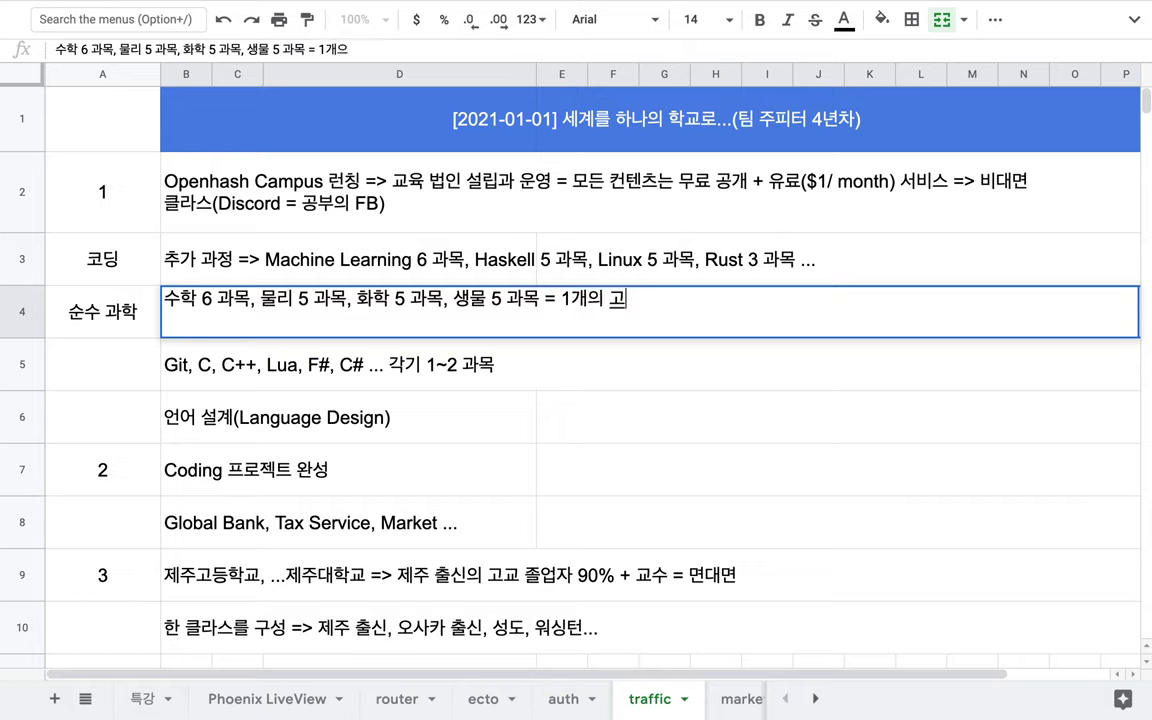
text(권의 책)
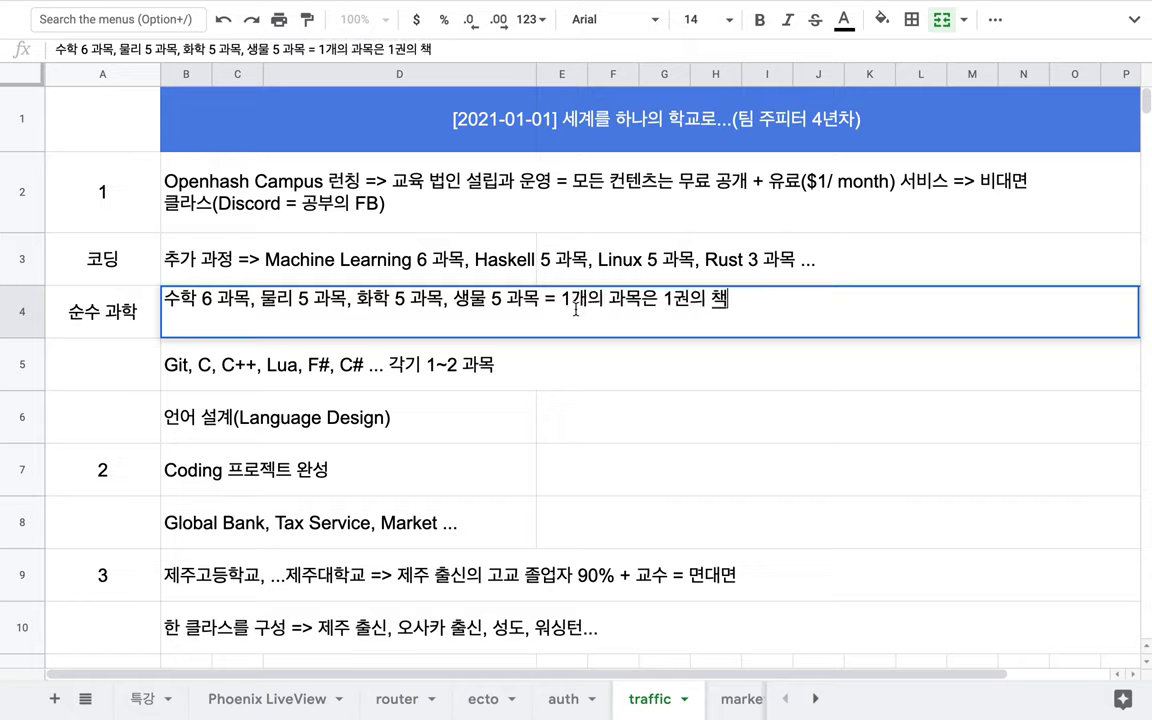
Highlight the book wording and the "수학 6 과목" text in row 4 for review
drag(571, 300, 755, 310)
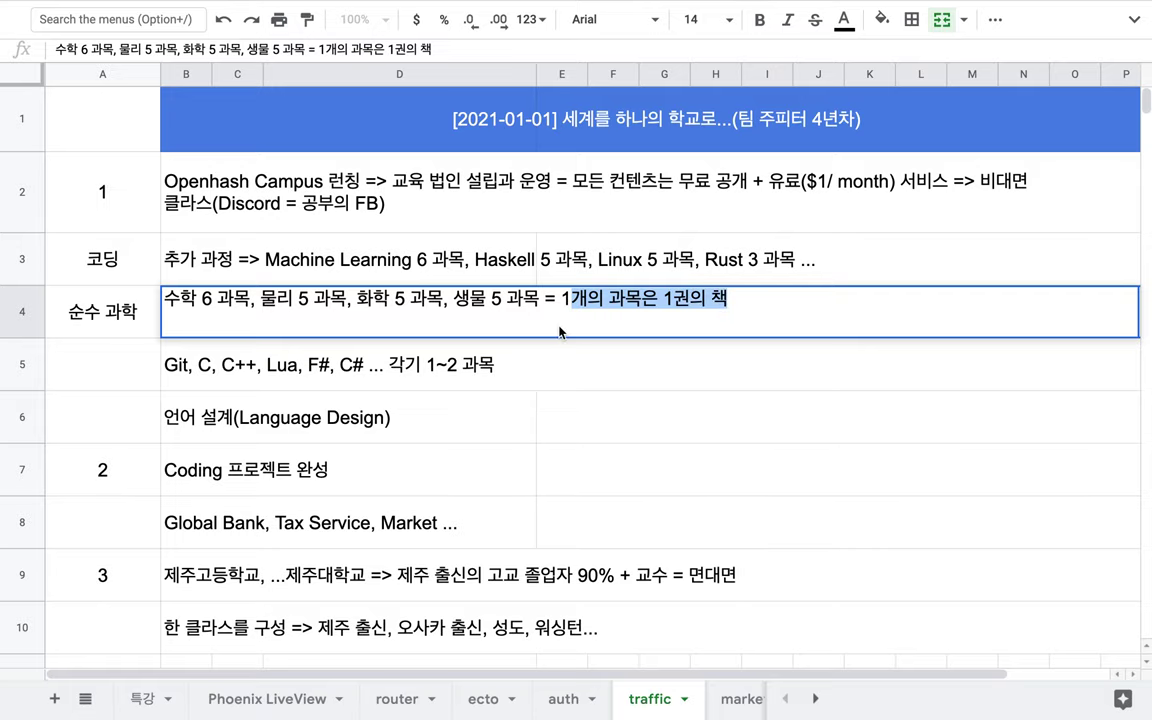
click(527, 380)
double_click(229, 305)
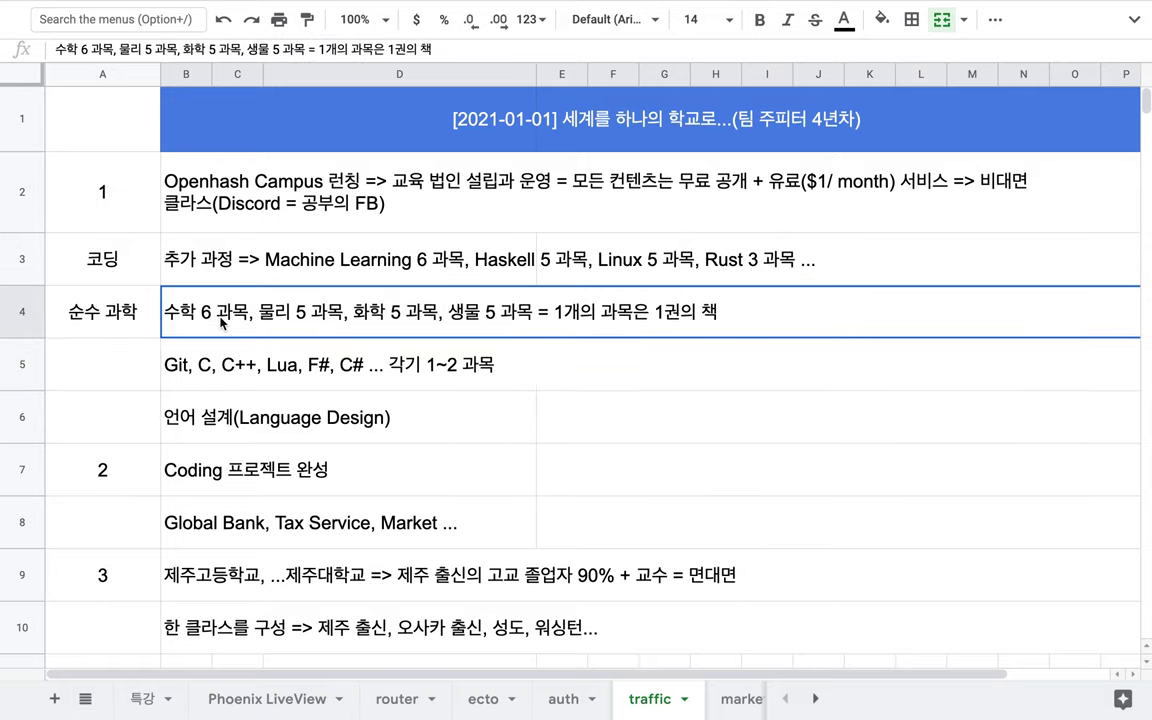
drag(250, 300, 166, 305)
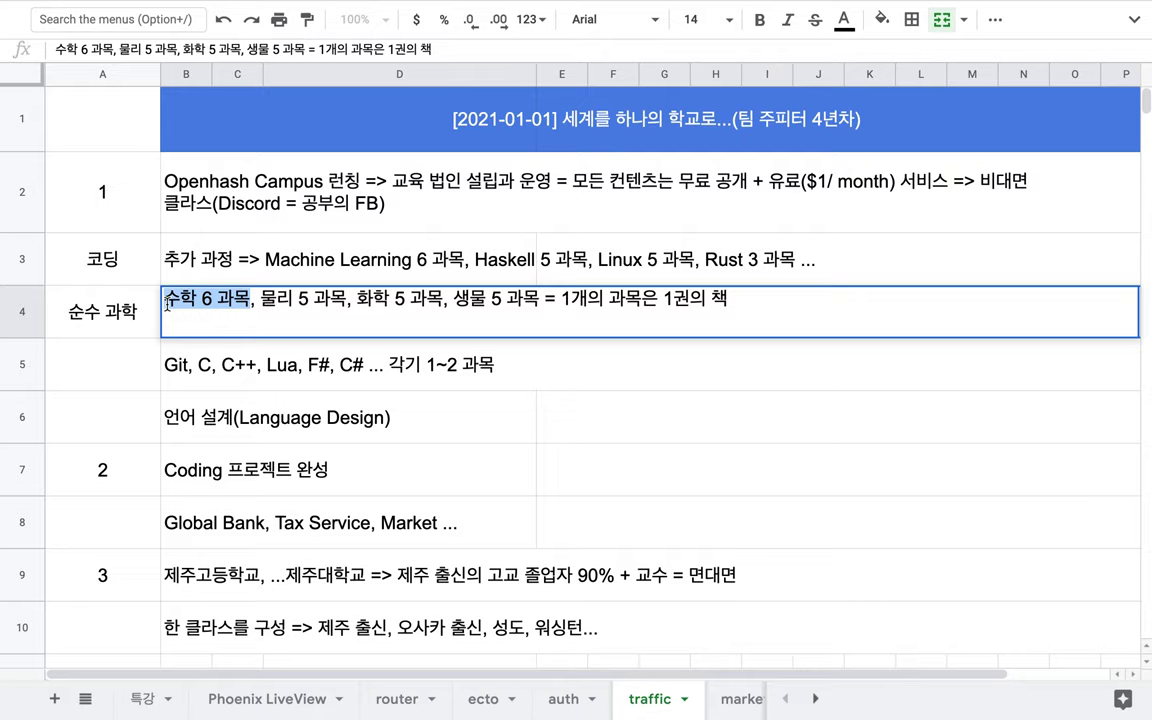
click(293, 342)
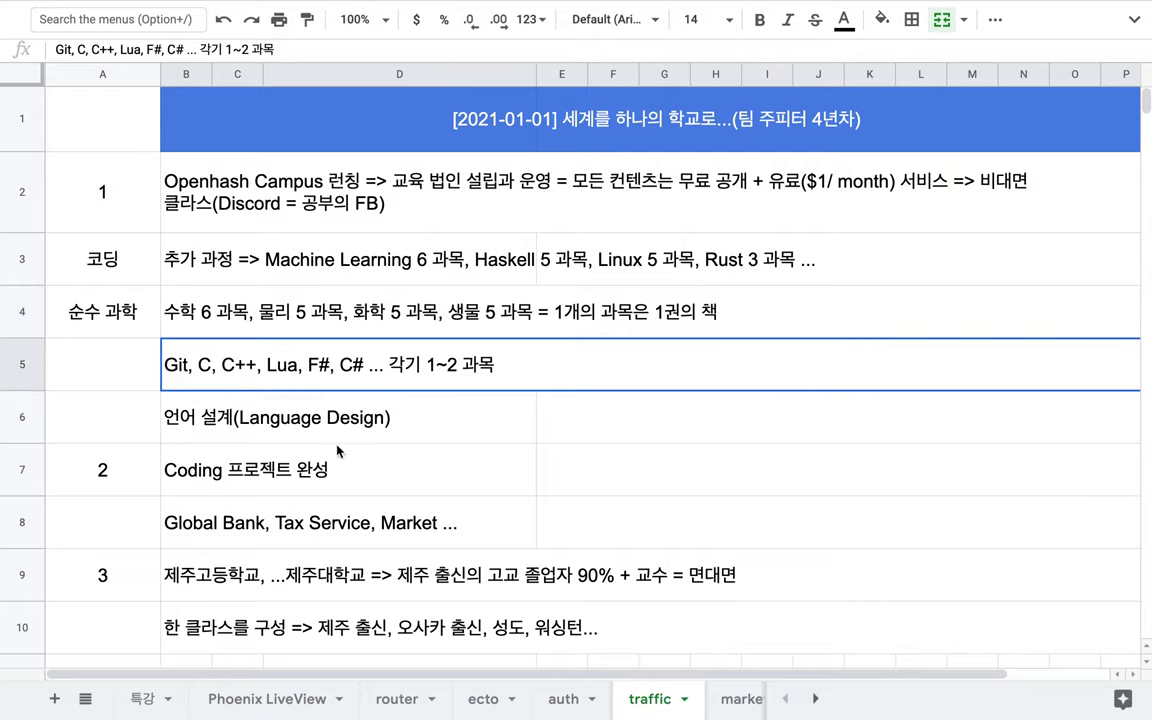
Browse the 커리큘럼 sheet past the university levels to the "코딩 실습: 표준여권 프로젝트" section
click(277, 484)
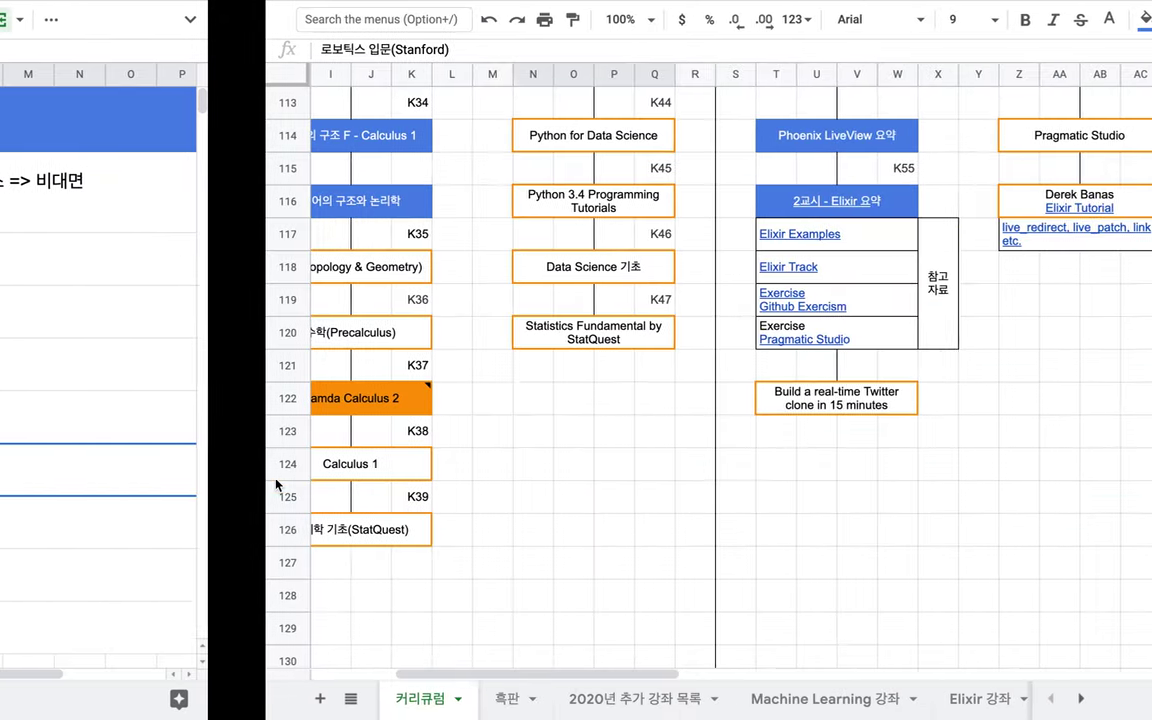
scroll(530, 454, down, 2)
scroll(530, 454, down, 15)
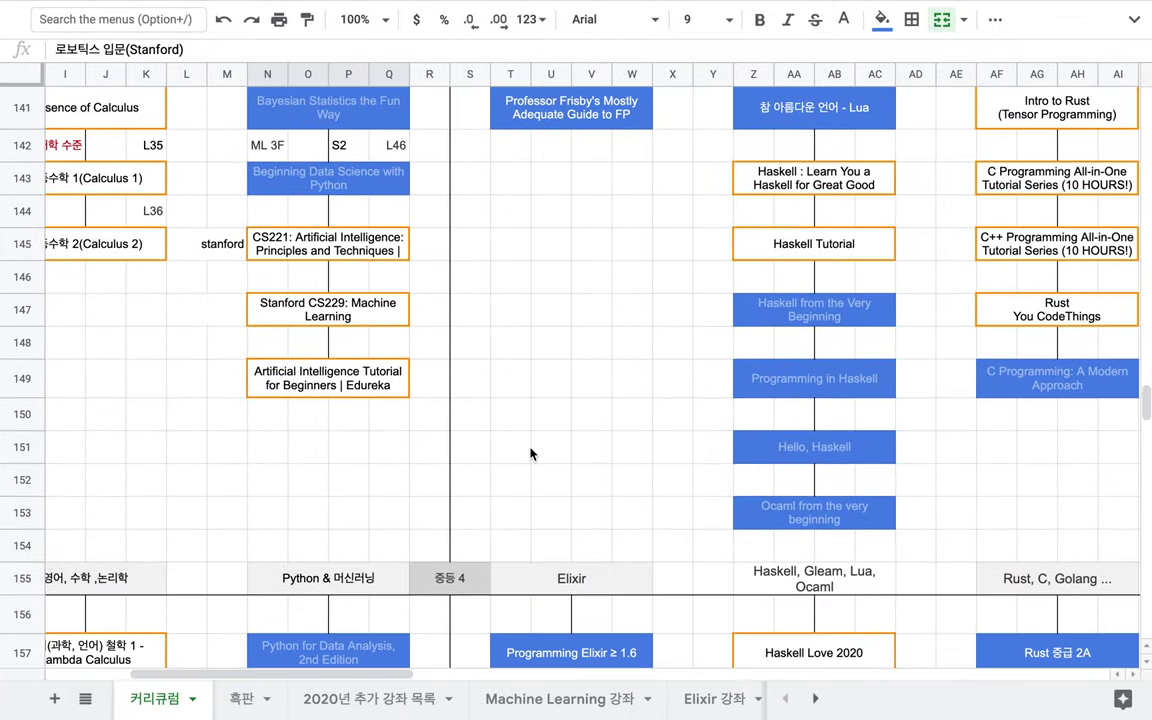
scroll(530, 454, right, 5)
scroll(530, 454, down, 3)
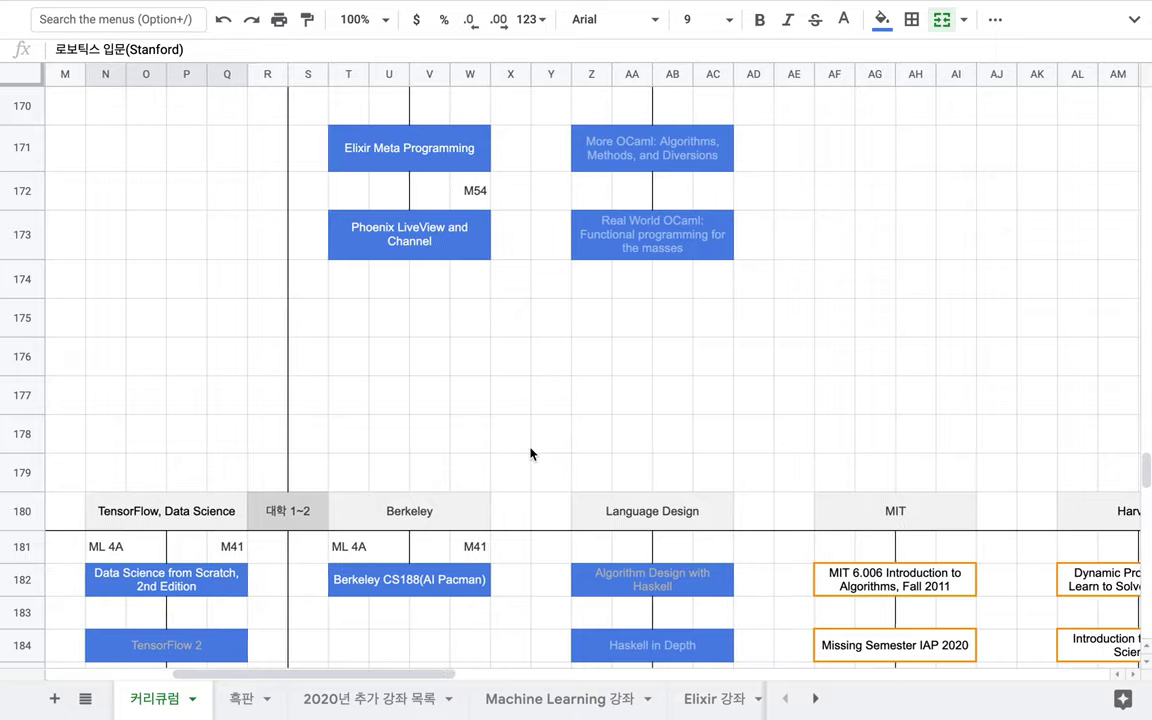
scroll(530, 454, down, 9)
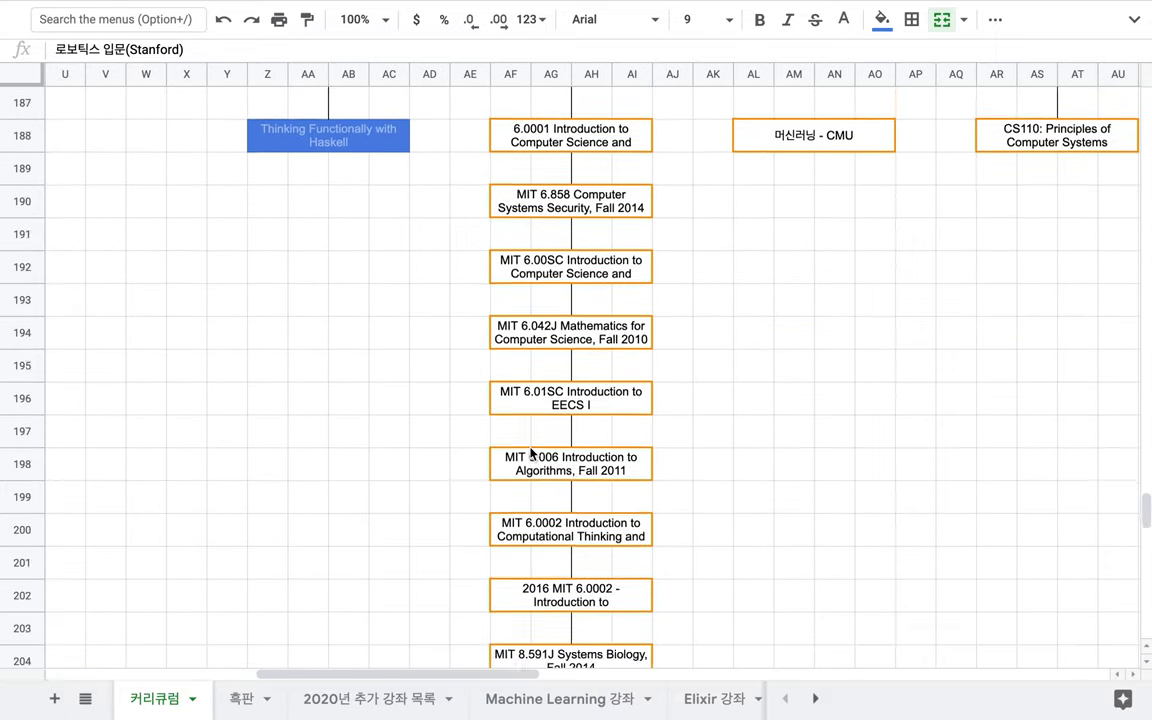
scroll(530, 454, right, 3)
scroll(530, 454, right, 5)
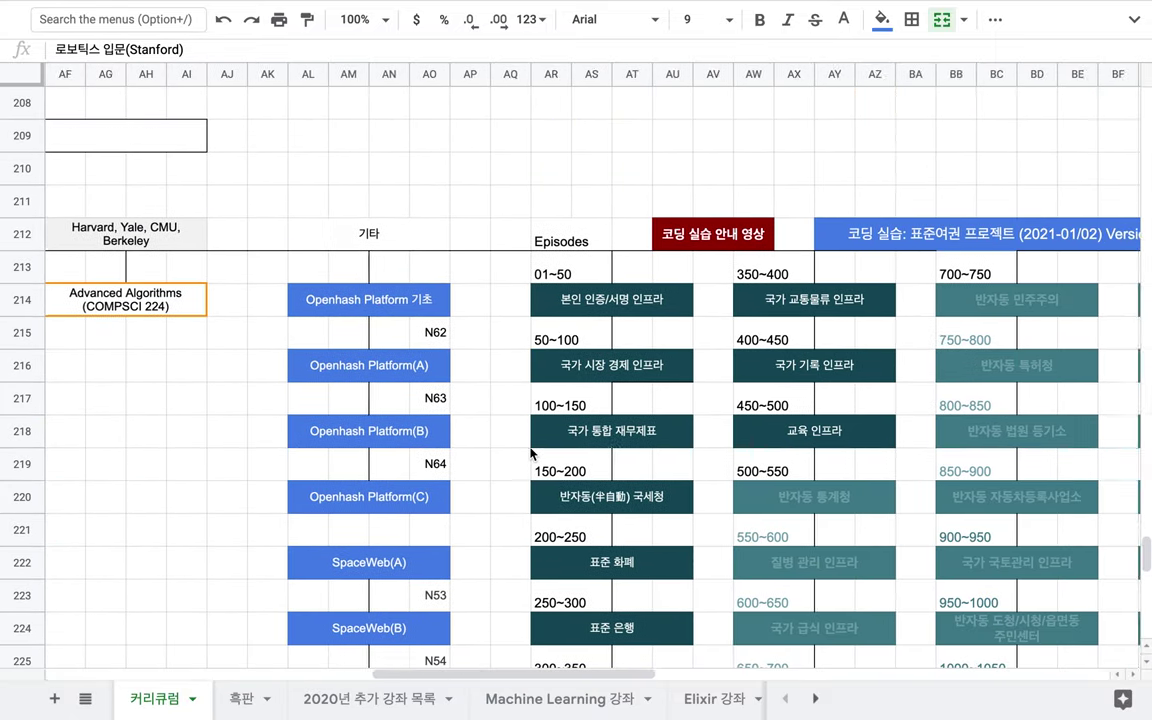
scroll(530, 454, down, 3)
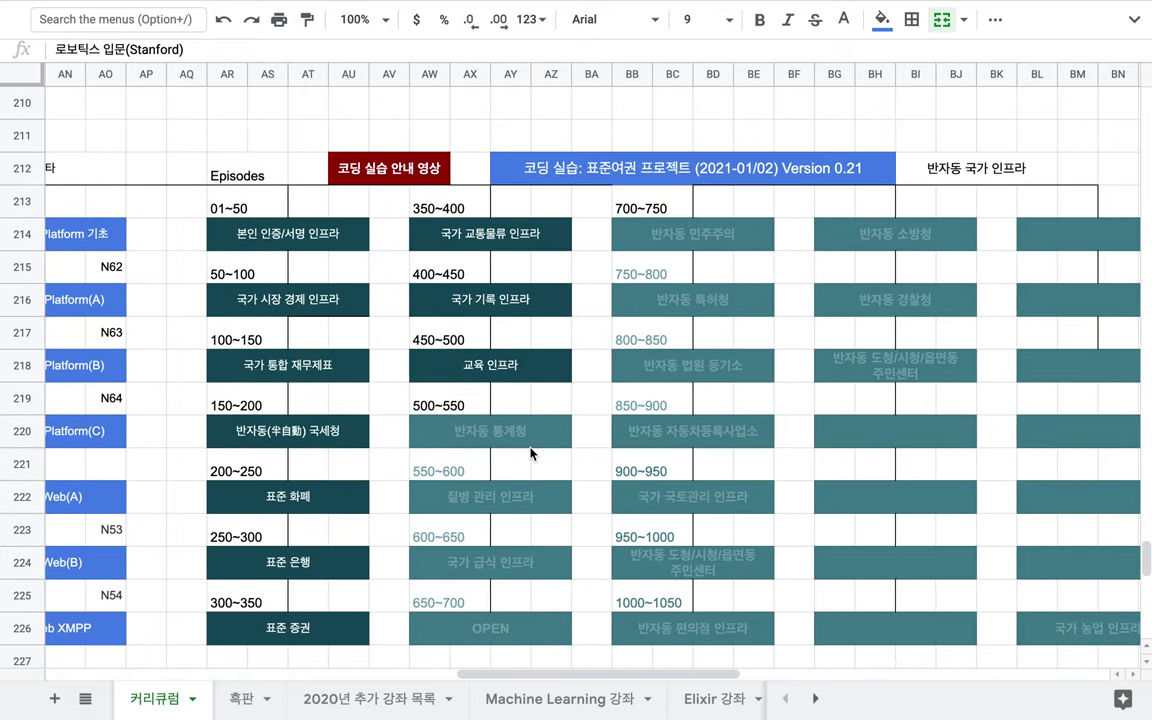
Highlight the coding practice episode grid from "01~50" onward for review, and return to the plan sheet
drag(240, 170, 1015, 553)
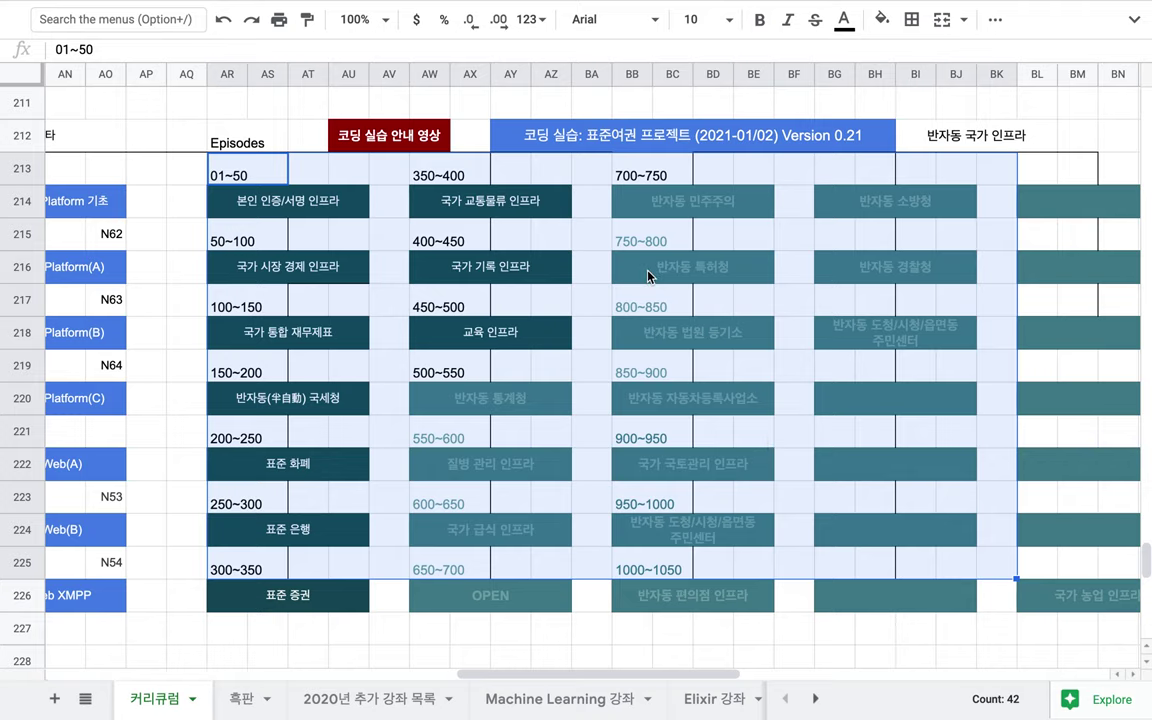
mouse_move(660, 274)
click(344, 215)
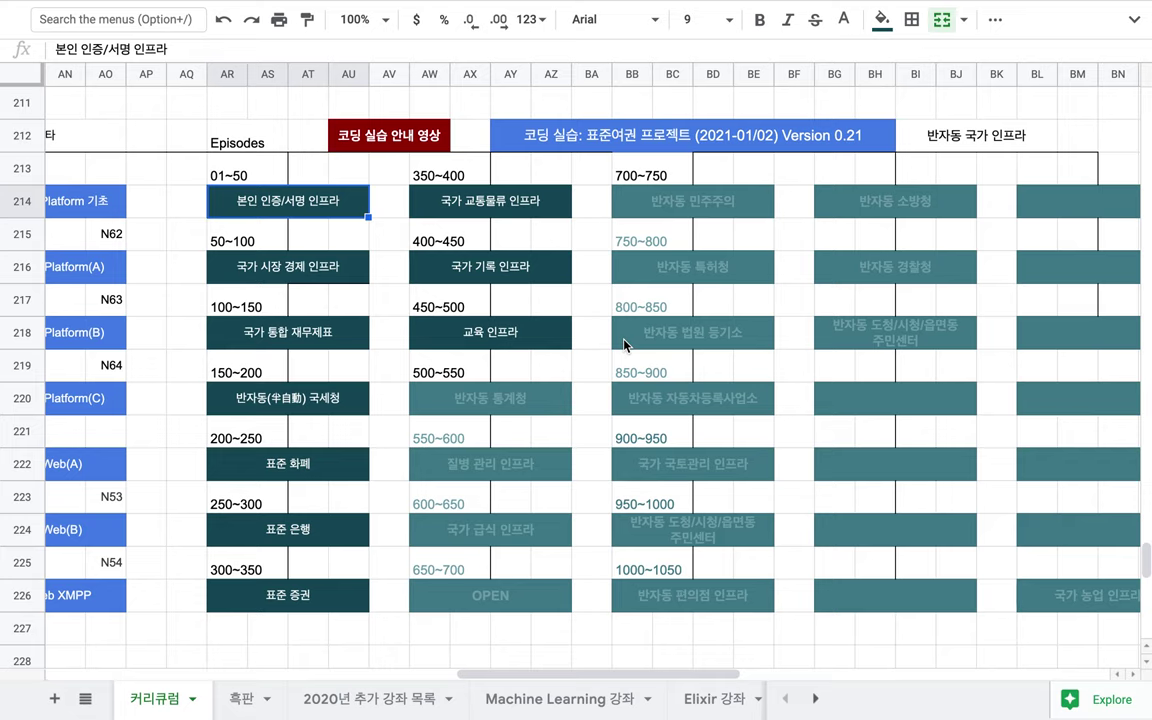
key(ctrl+Left)
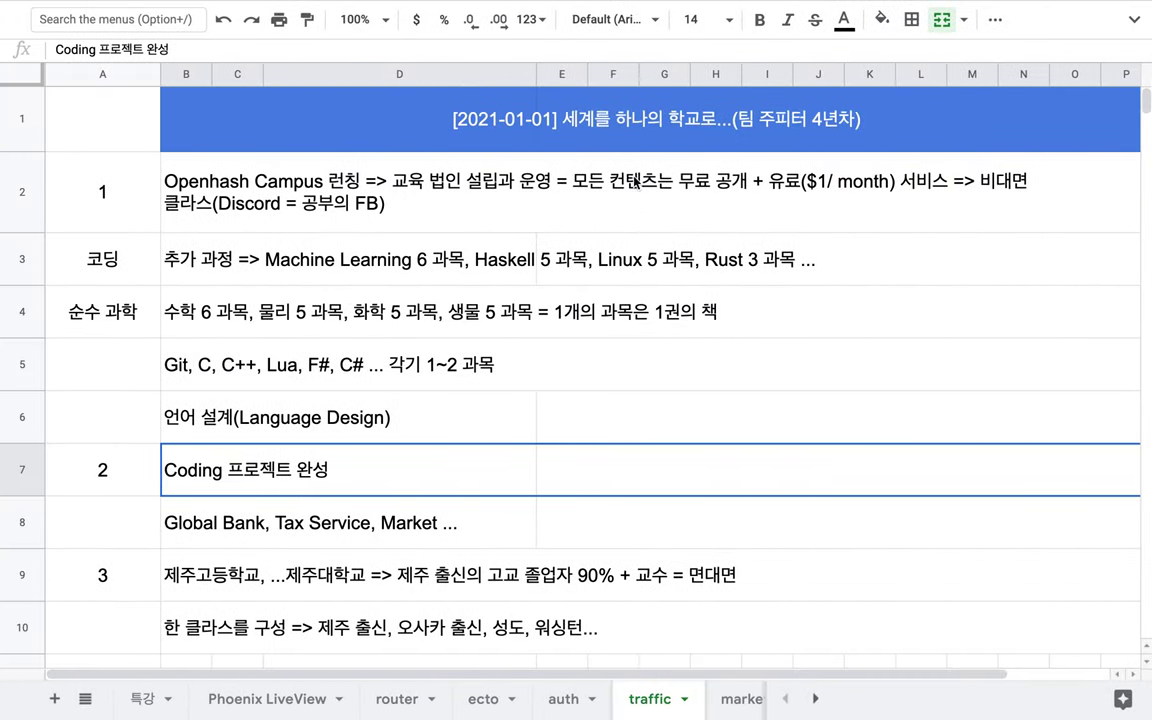
Insert "(국세청)" directly after "Tax Service" in row 8
click(284, 524)
double_click(268, 518)
drag(277, 513, 369, 515)
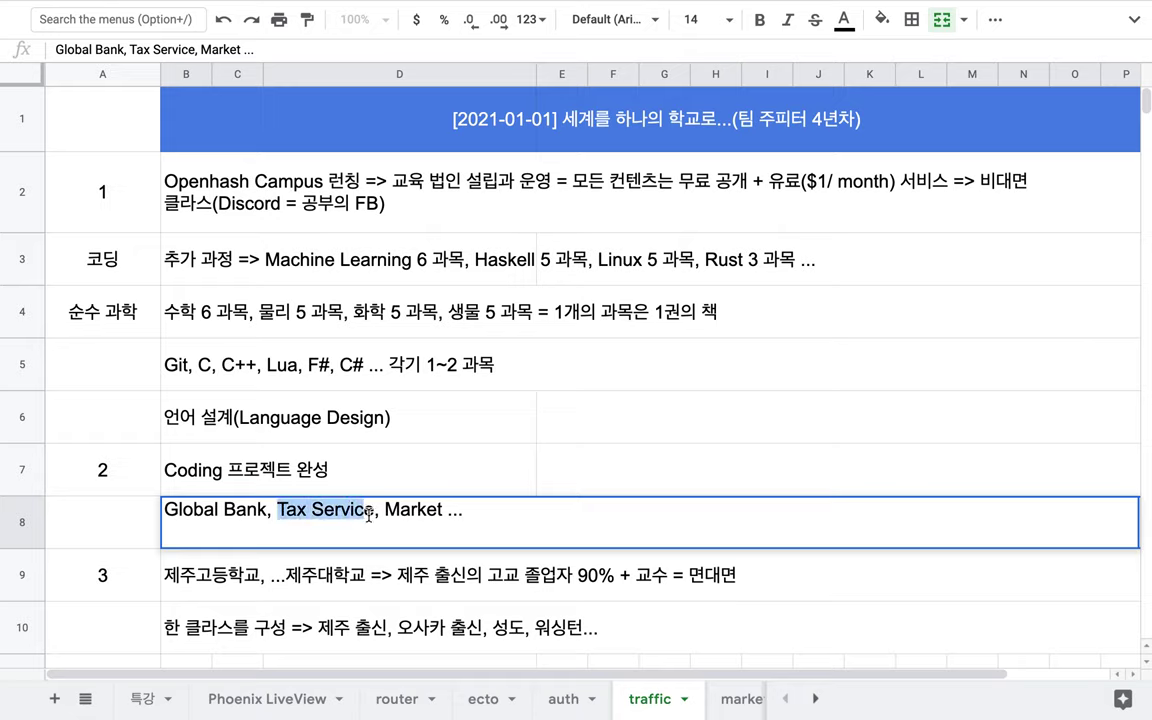
click(372, 512)
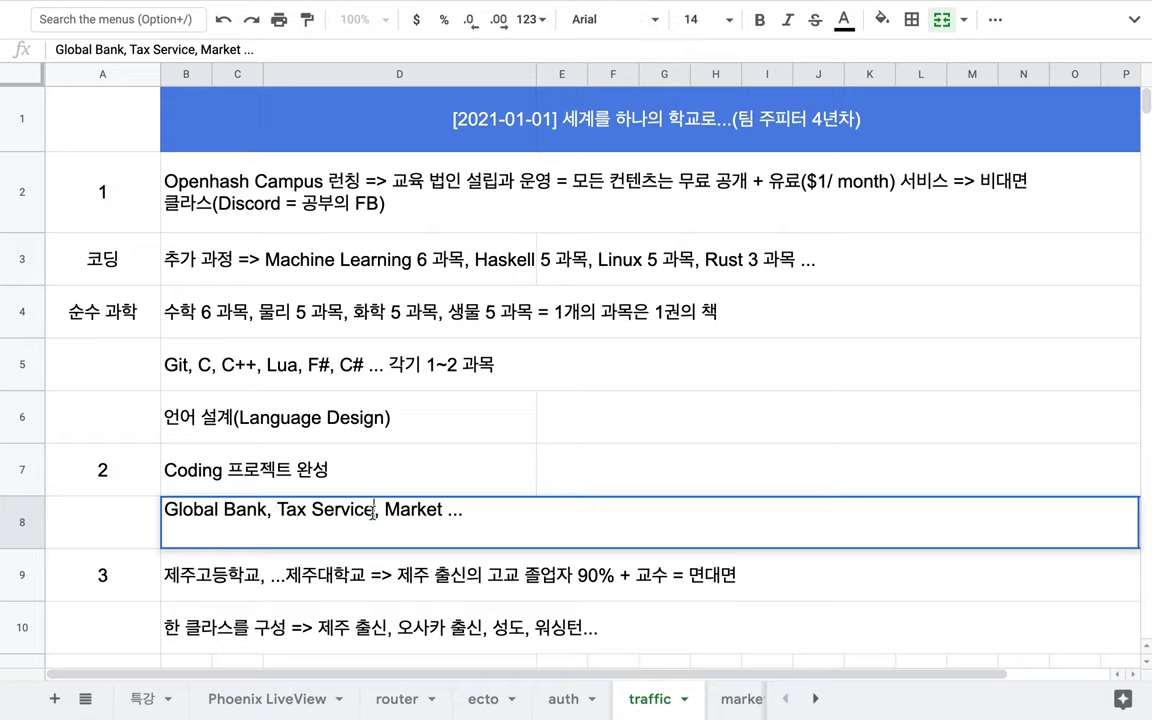
text((국세청))
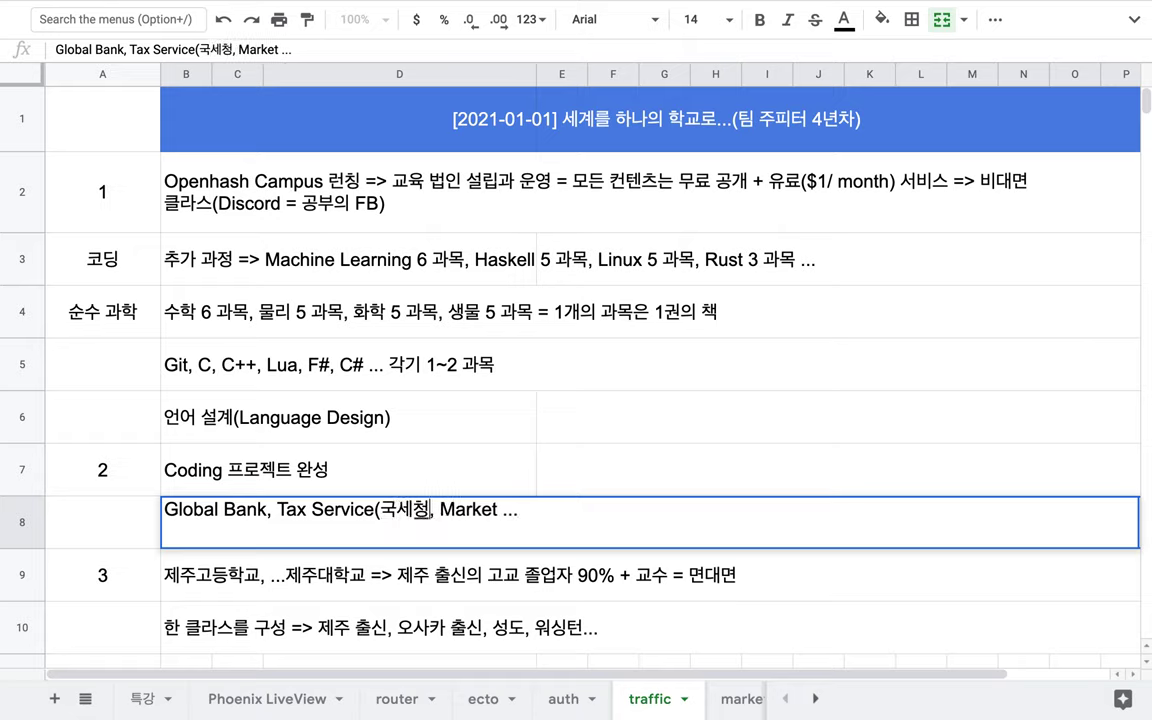
Insert ", 교통물류 인프라" after "Market" in row 8
click(504, 510)
text(, 교통)
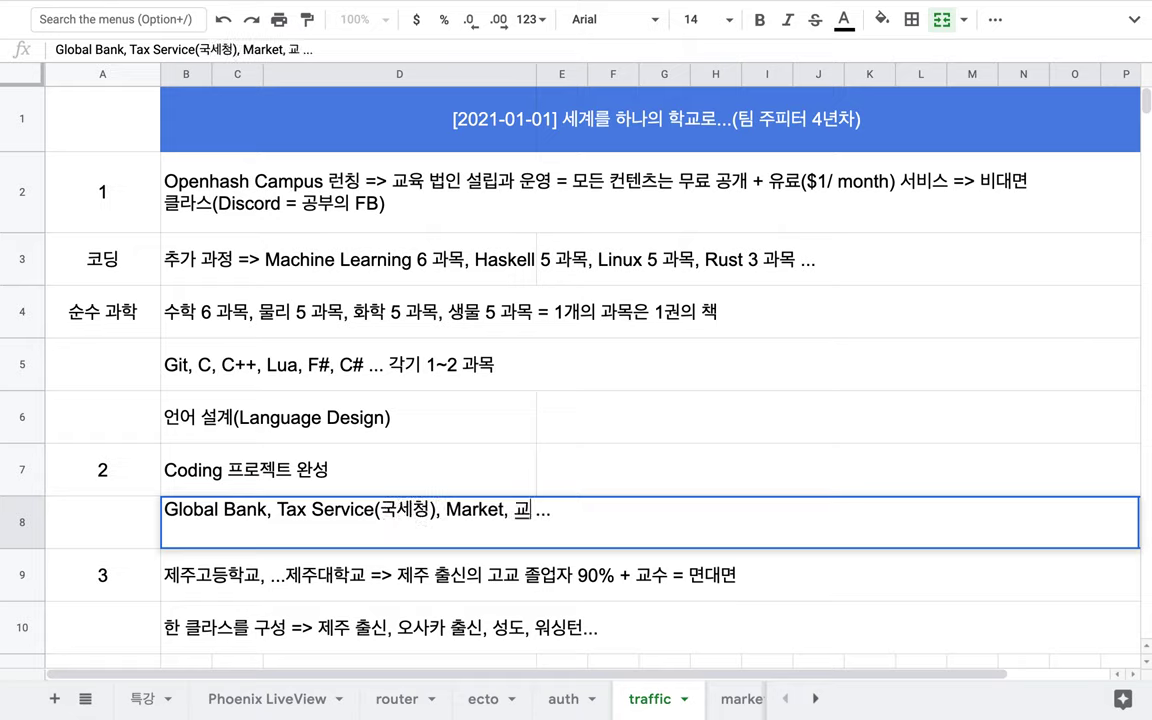
text(물류 인프라)
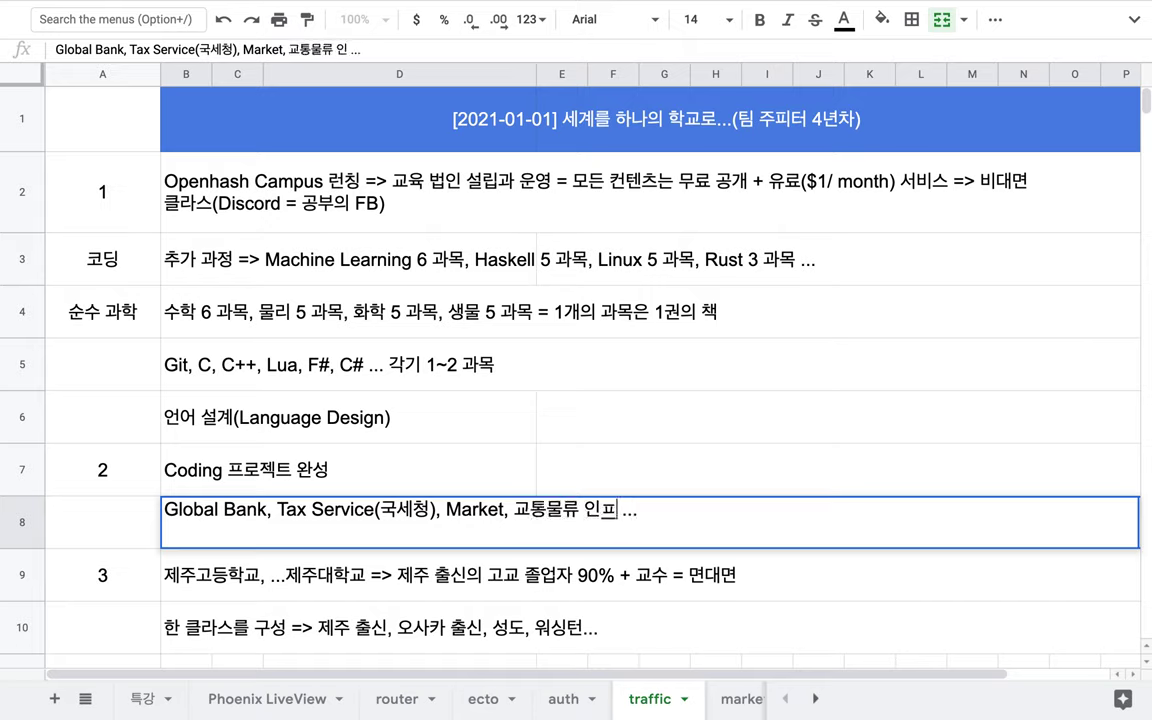
Append "=> 수익원 + 학습 컨텐츠" to the end of the project list in row 8
triple_click(383, 513)
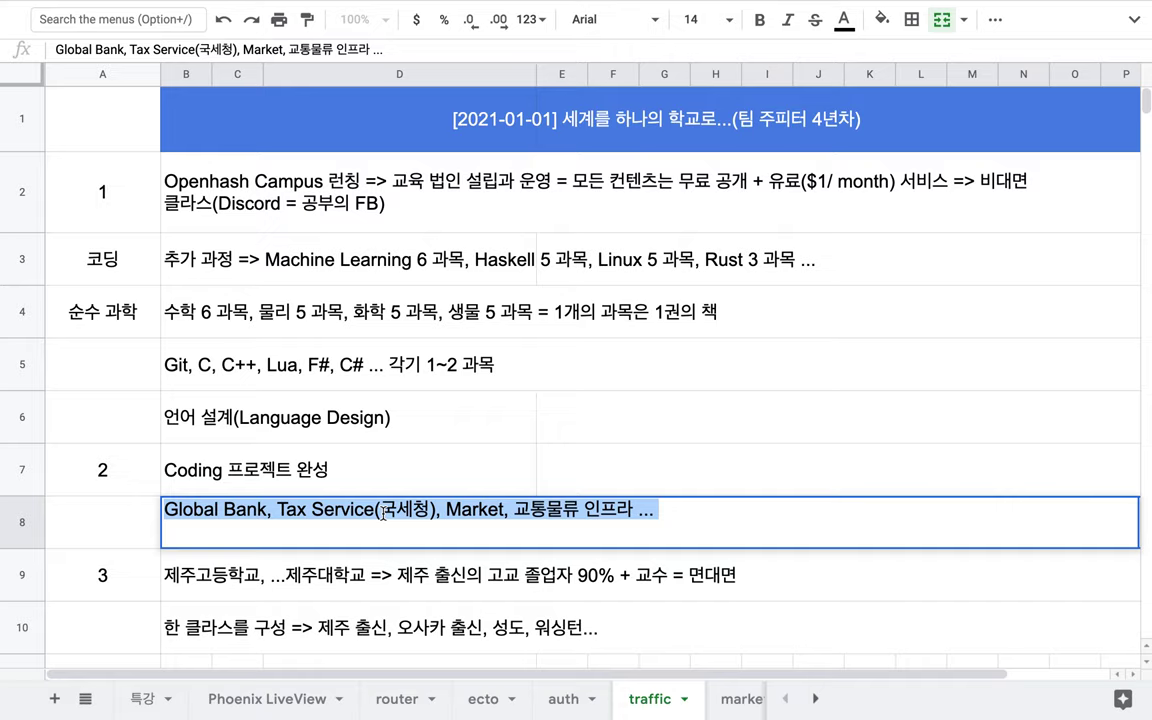
click(687, 525)
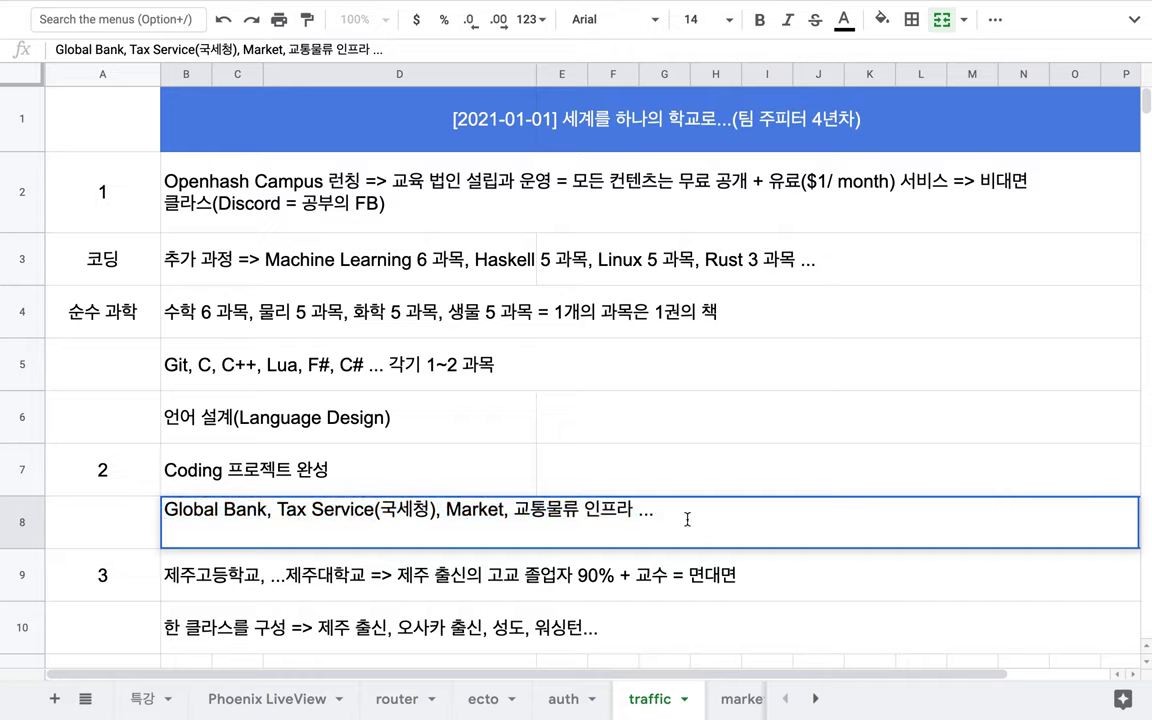
text(=>)
text( 수이)
text(익원 +)
drag(608, 177, 661, 404)
double_click(770, 519)
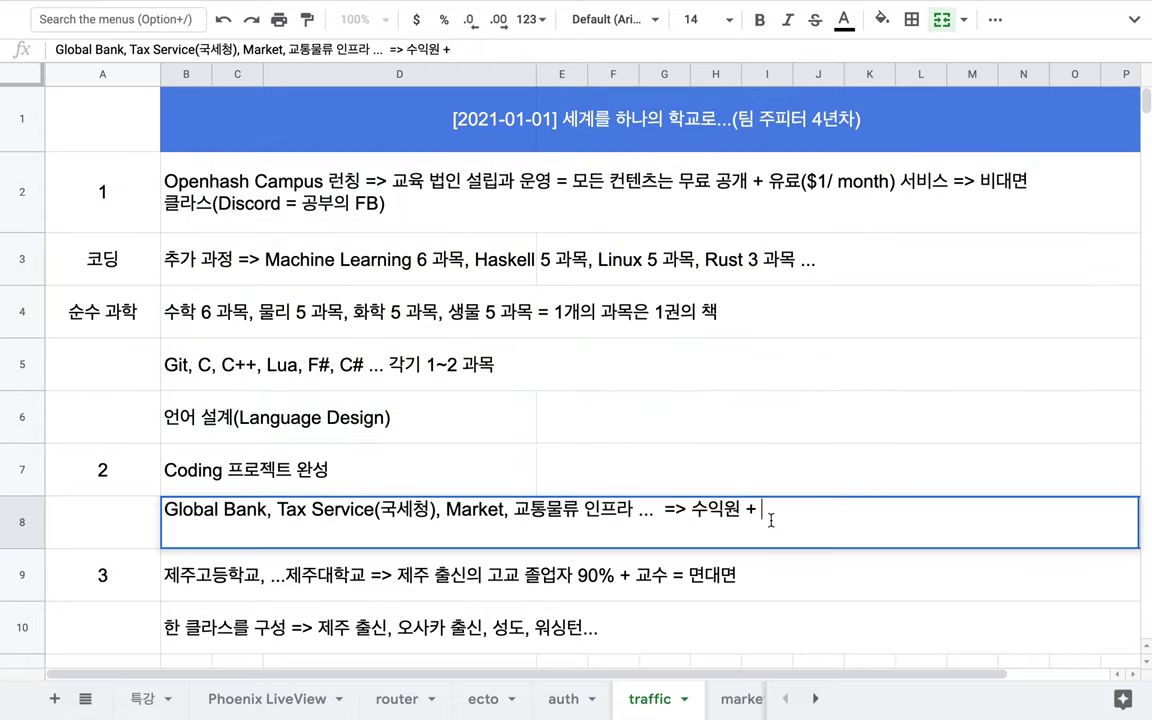
text(학습 컨)
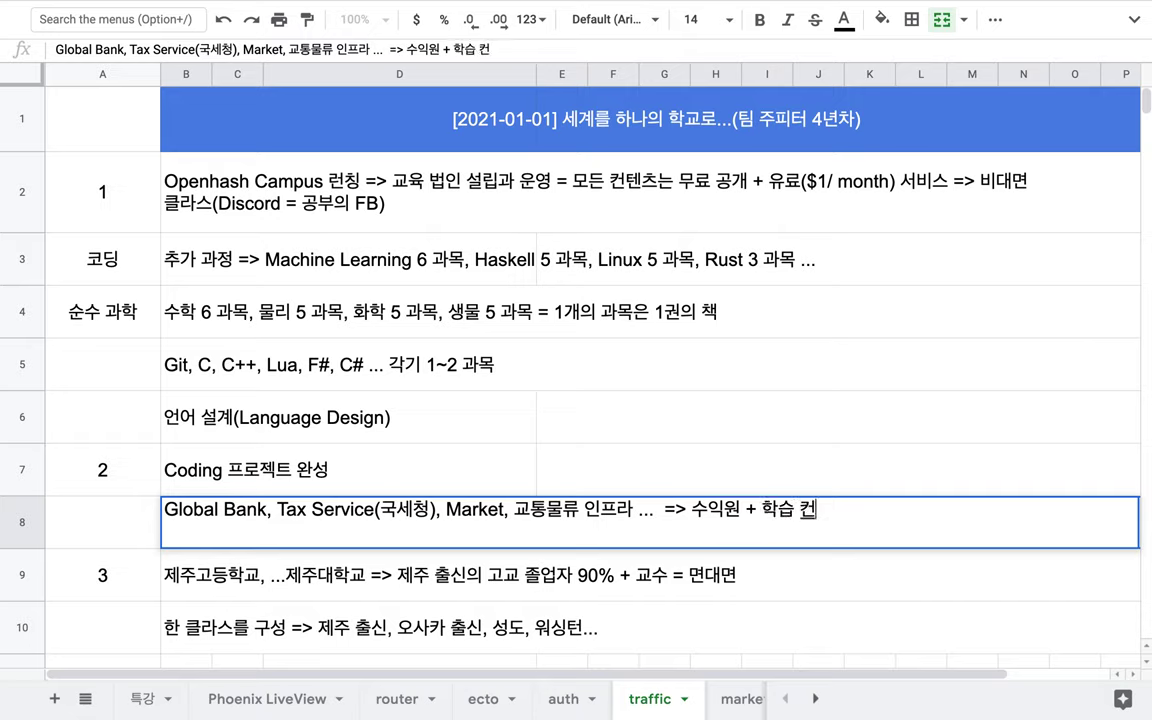
text(테ㄴ츠)
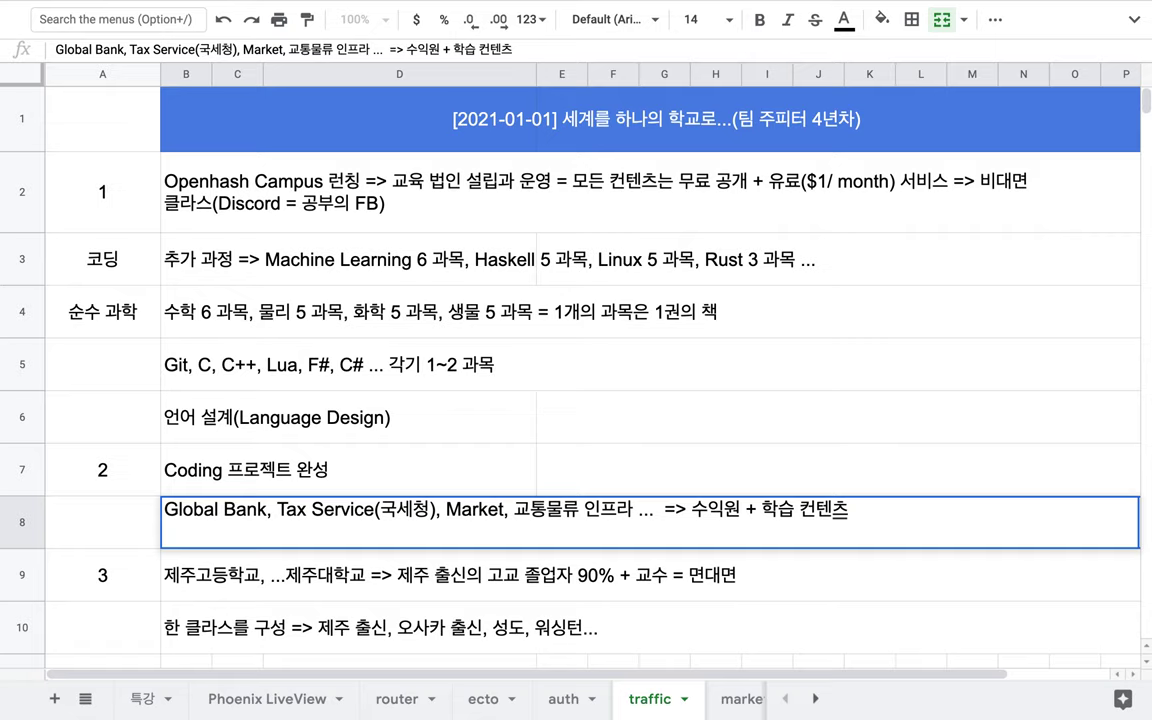
click(841, 481)
Highlight the row 9 and 10 items on Jeju schools and mixed classes, and review the plan from row 1
scroll(843, 472, down, 3)
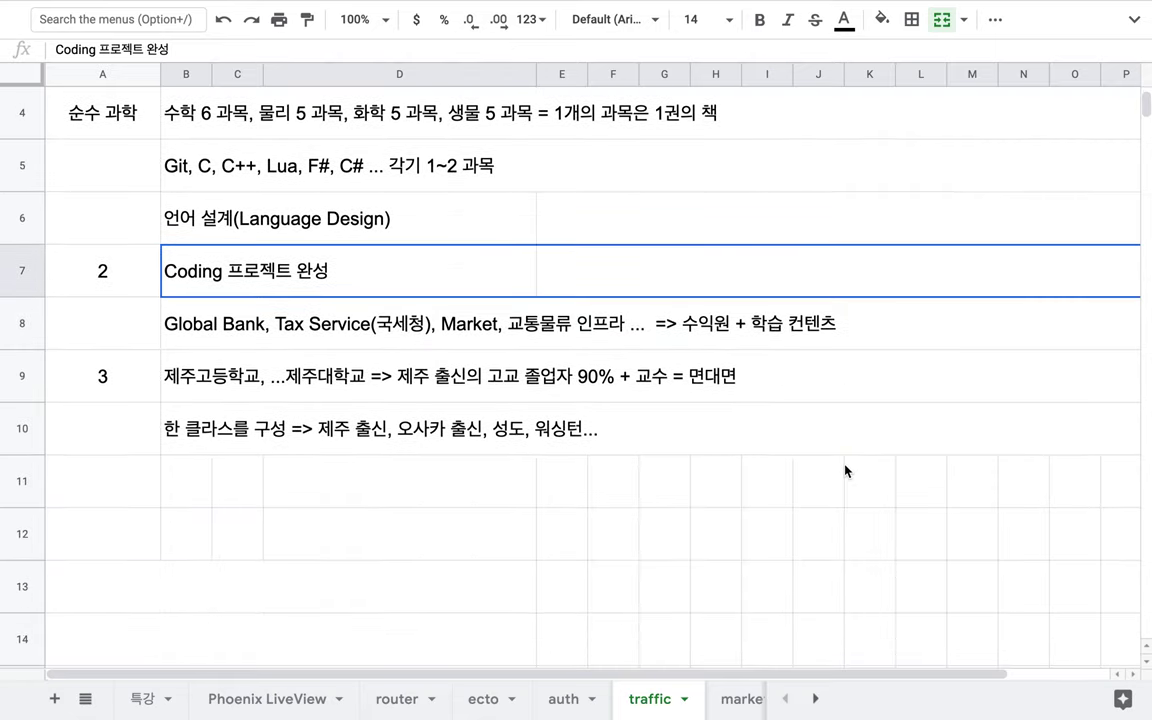
drag(796, 392, 794, 422)
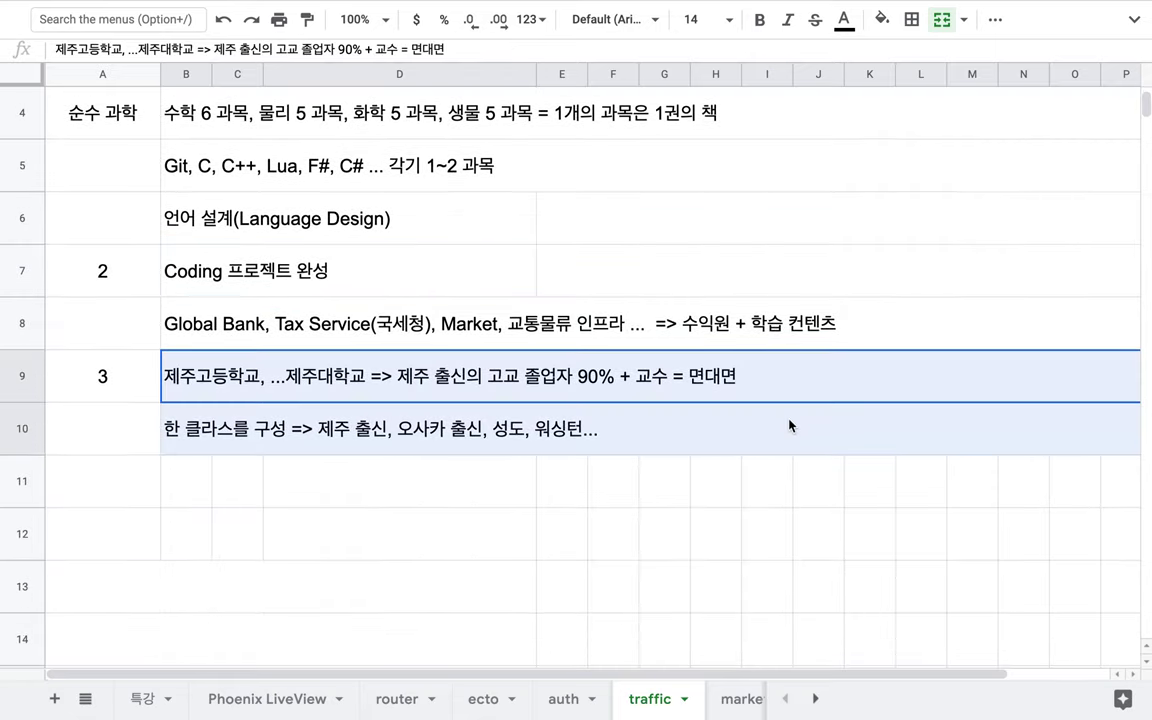
scroll(789, 426, up, 3)
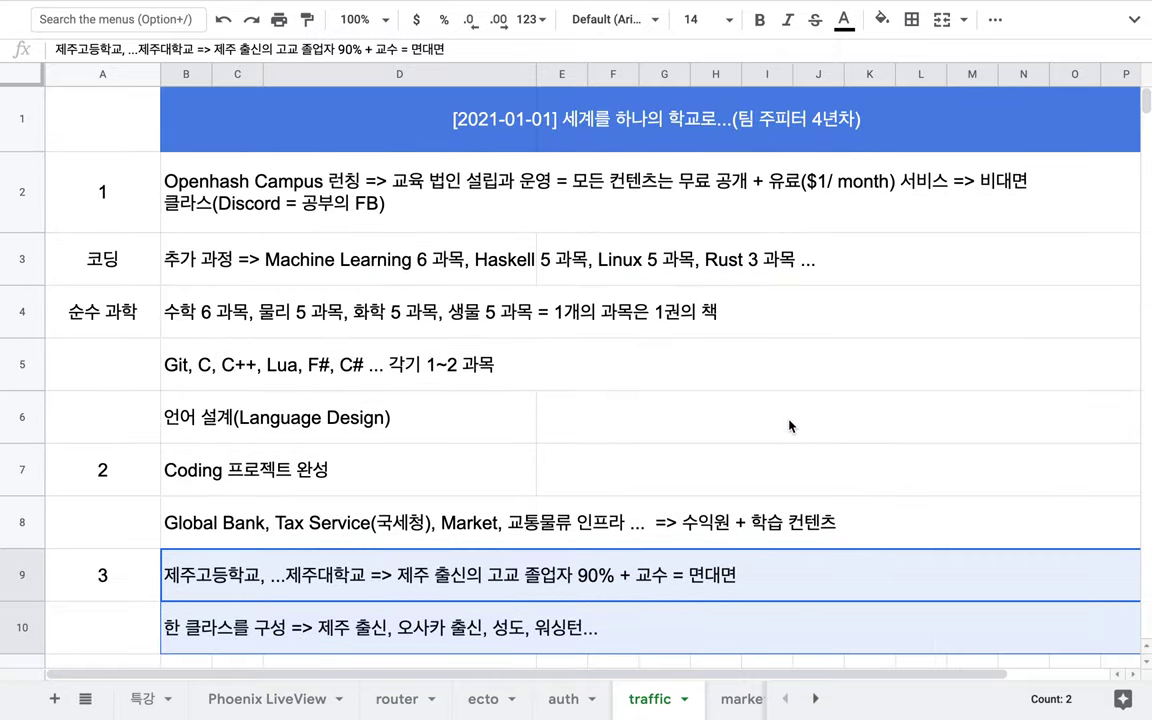
double_click(403, 225)
drag(330, 163, 177, 145)
Open the "Coding 프로젝트 완성" text in row 7 for editing
double_click(248, 463)
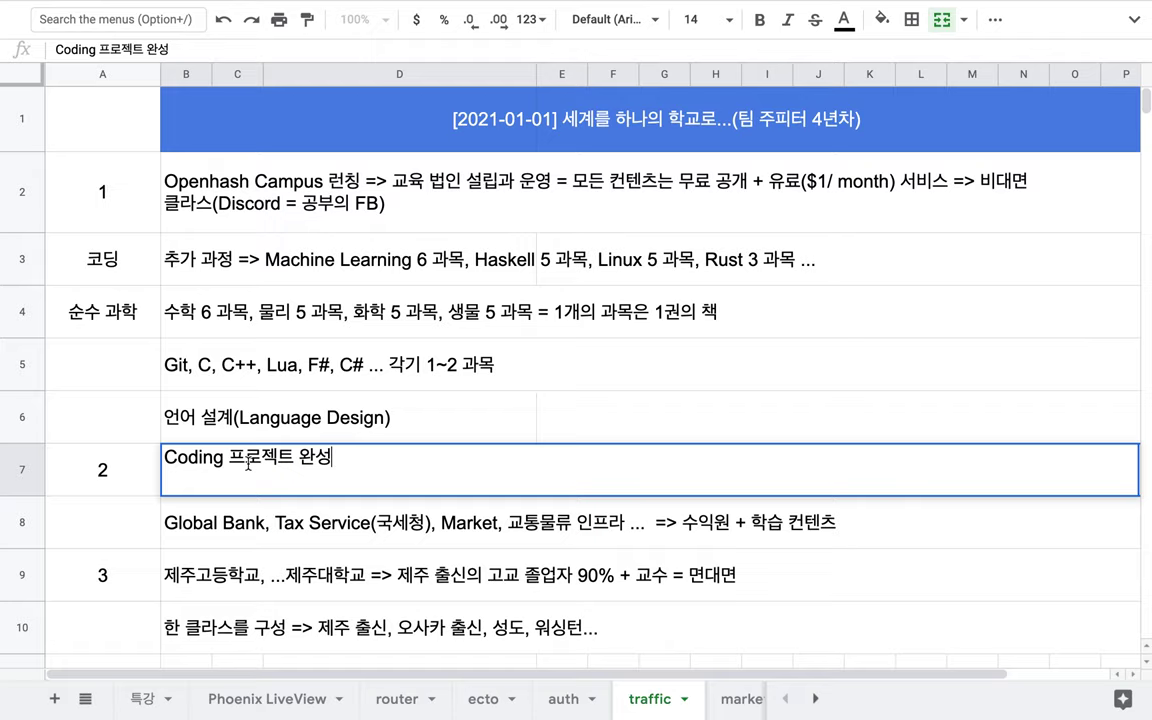
mouse_move(735, 7)
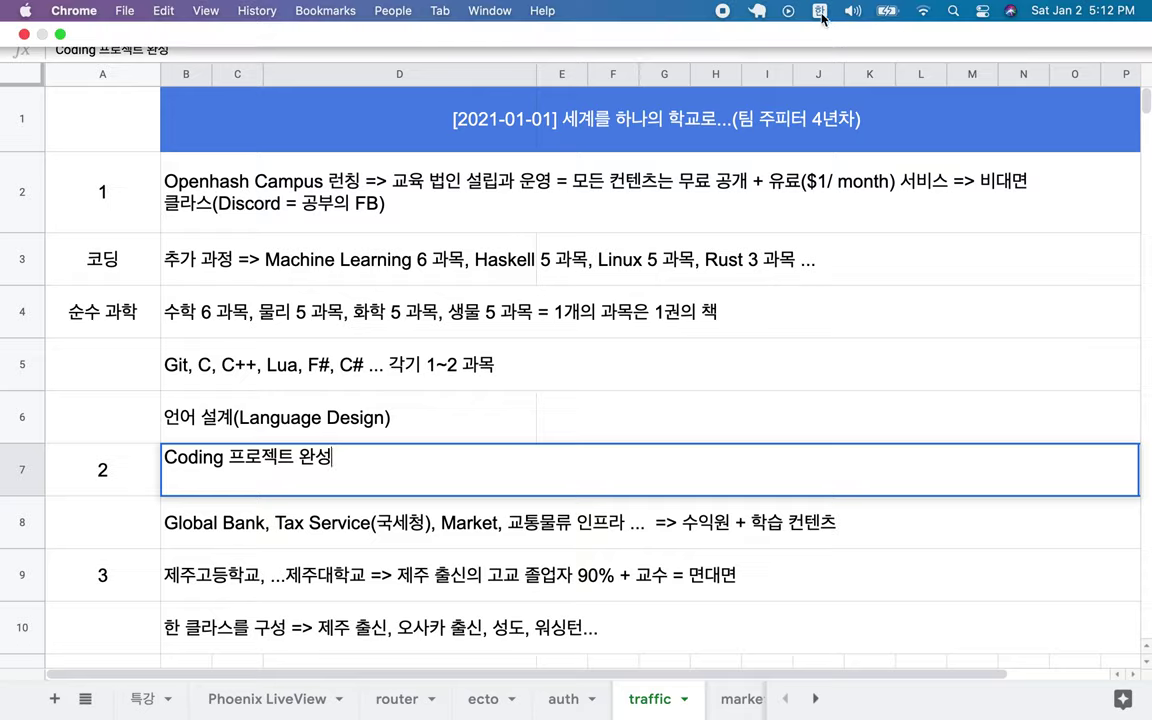